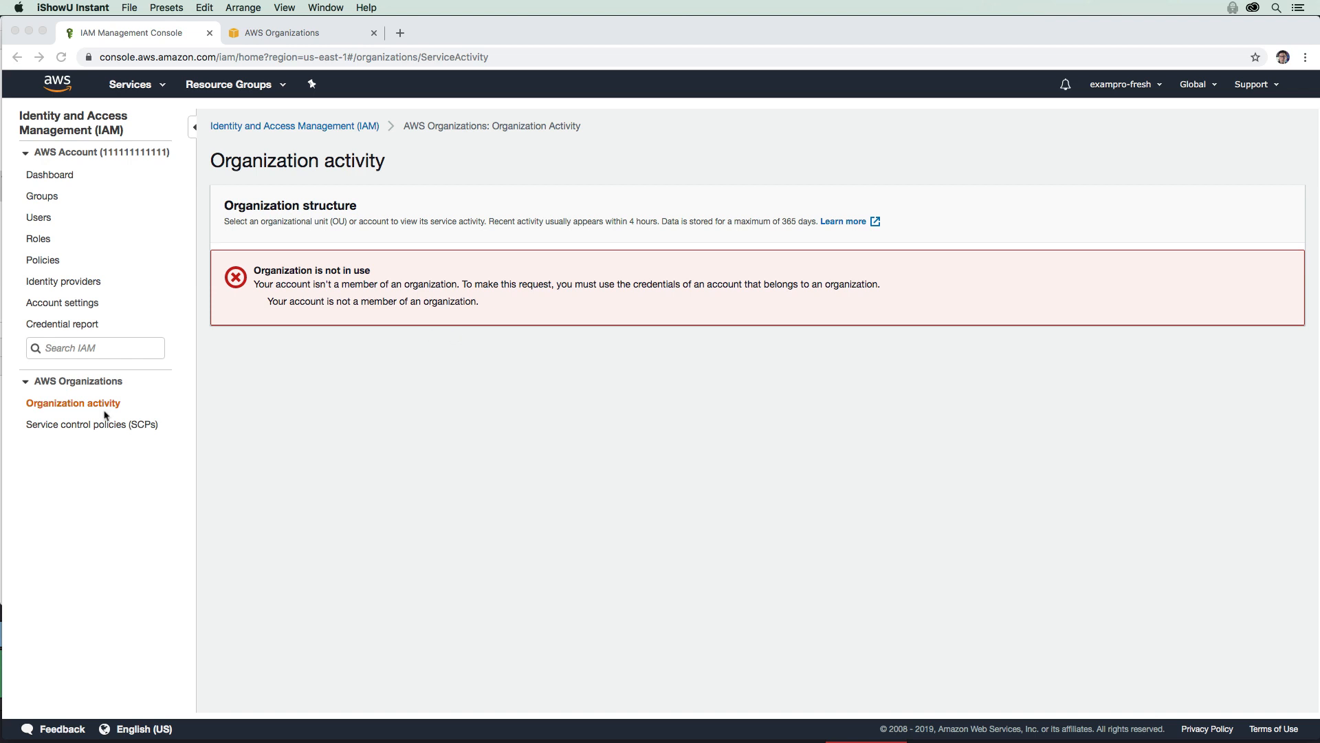
Step: Highlight IAM's 'Organization is not in use' message, then switch to the AWS Organizations tab
left_click(146, 88)
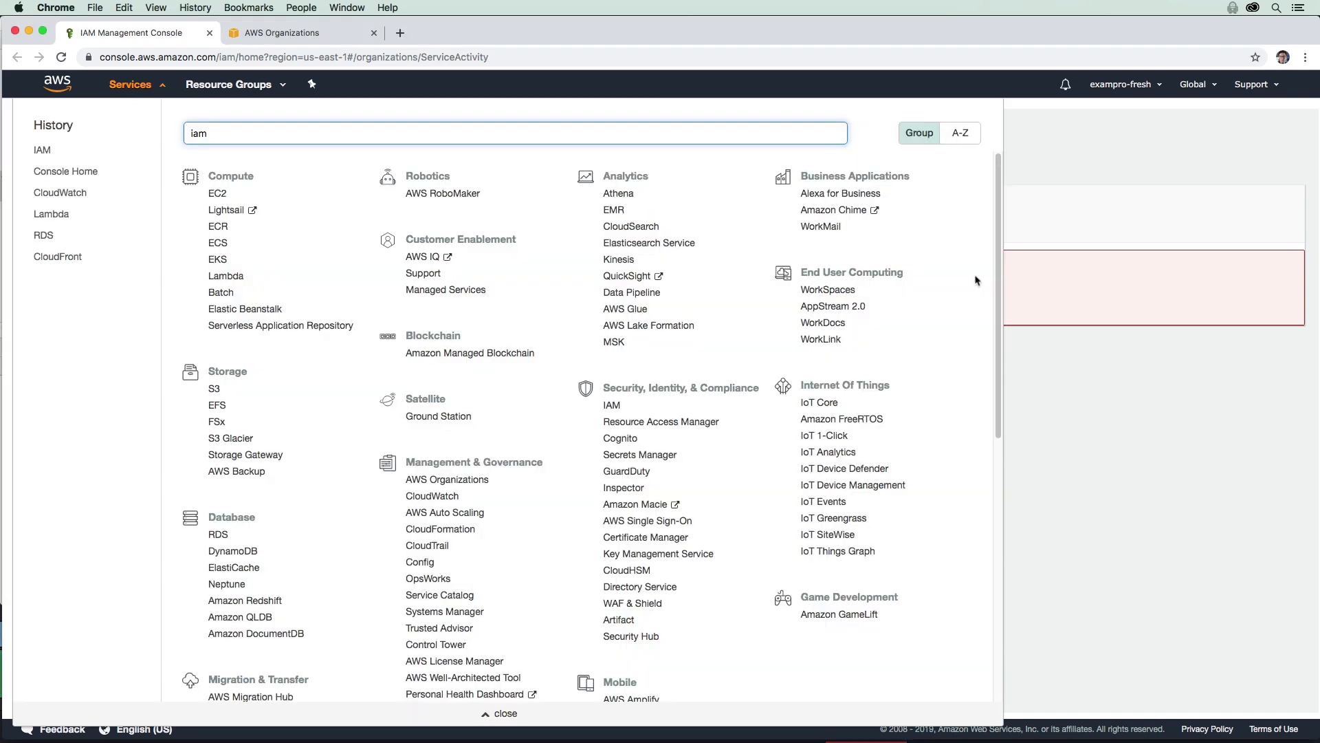
left_click(983, 276)
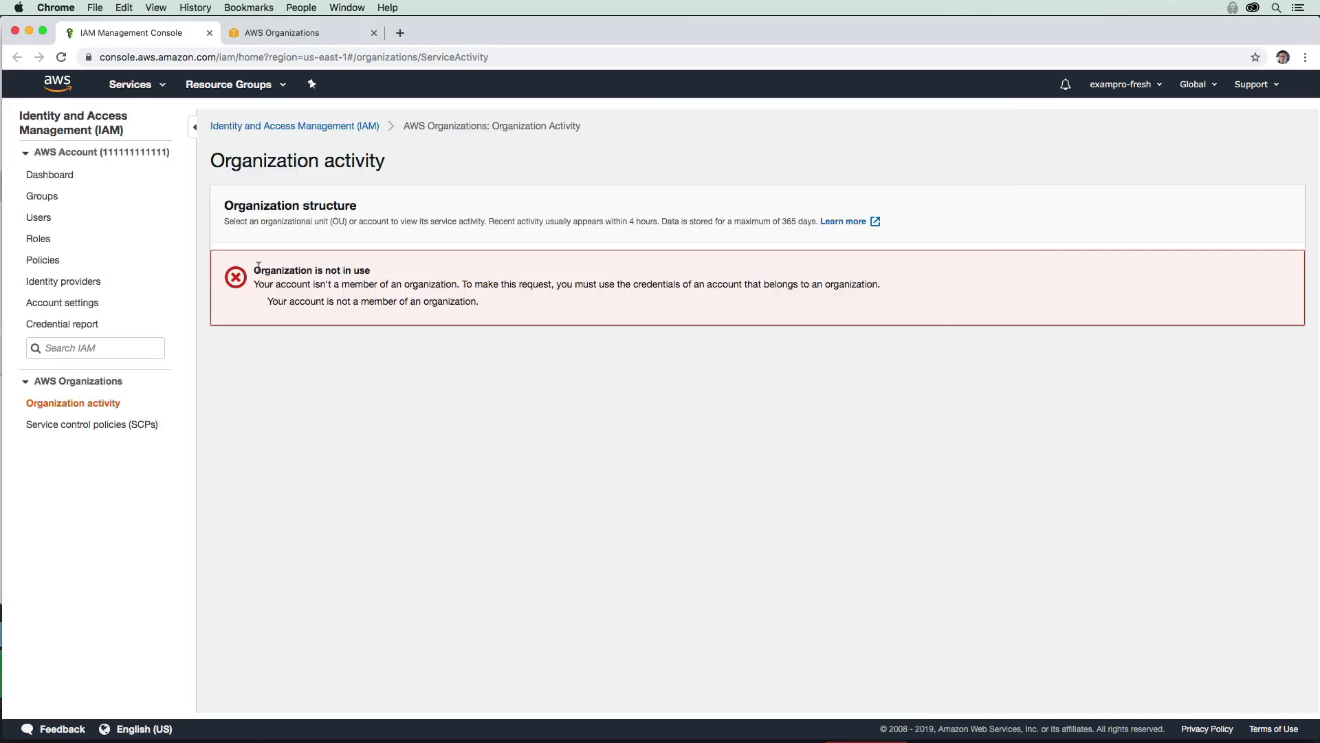
left_click_drag(255, 269, 371, 270)
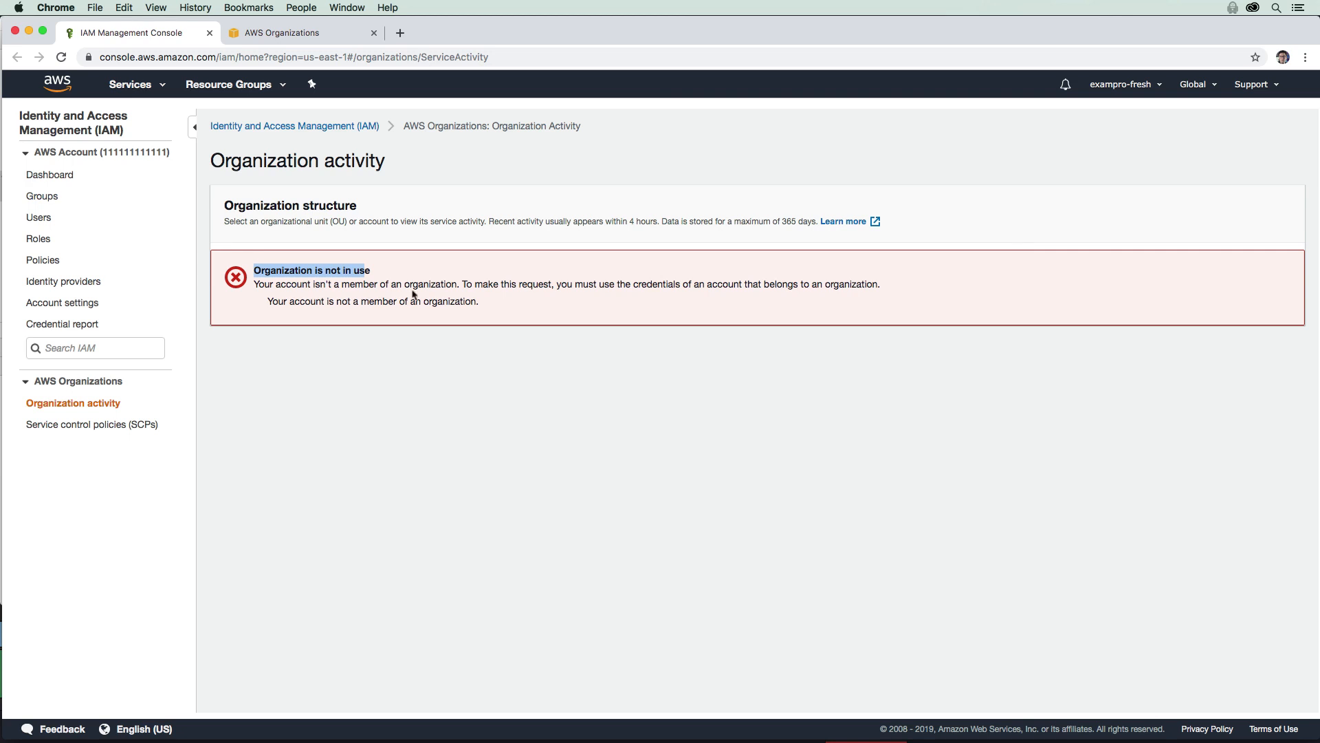
left_click(323, 36)
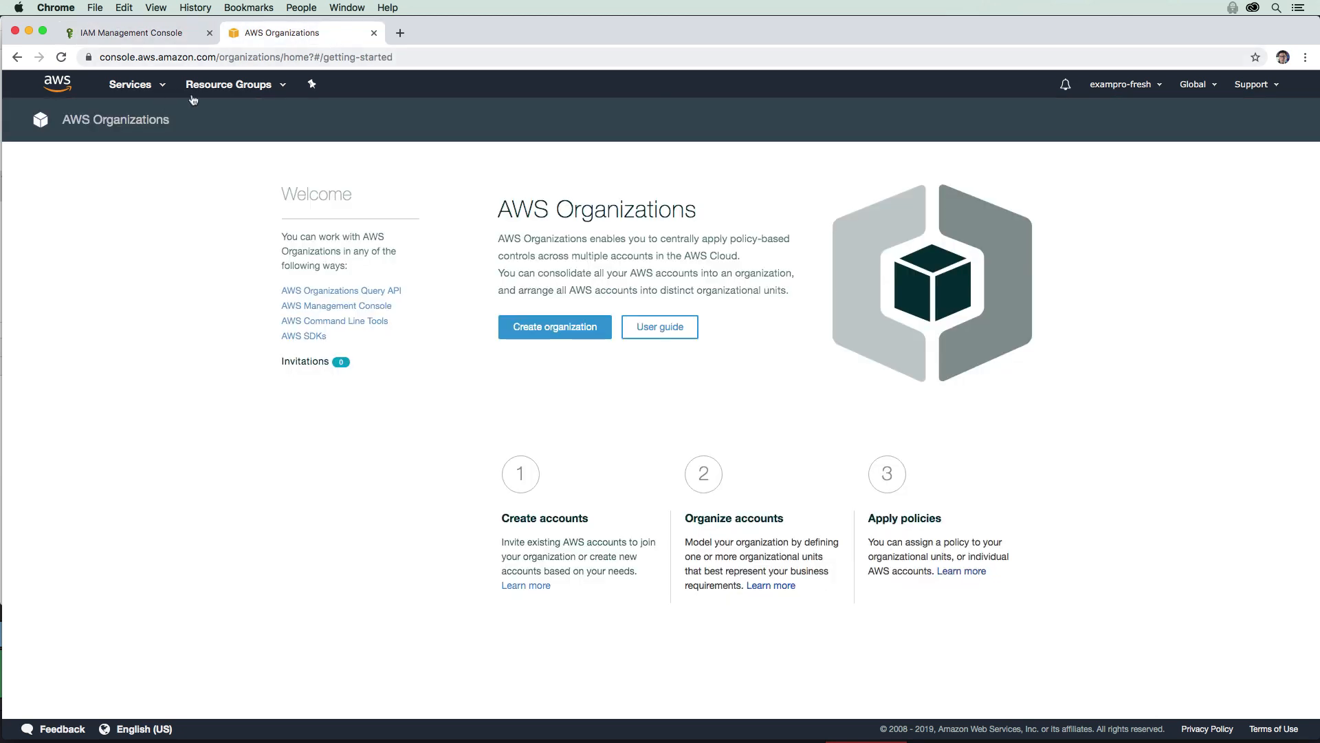
Step: Search 'organ' to open AWS Organizations and start Create organization
left_click(157, 85)
type("organ")
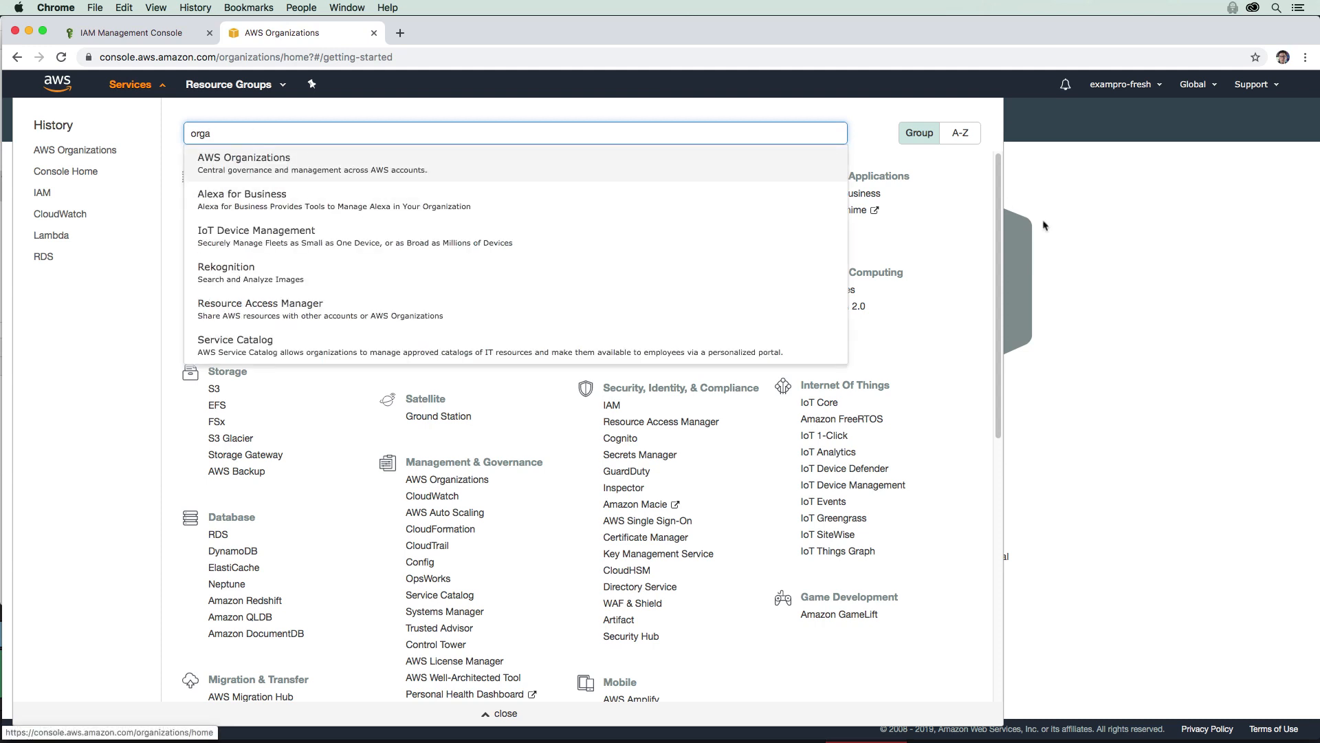
key("Return")
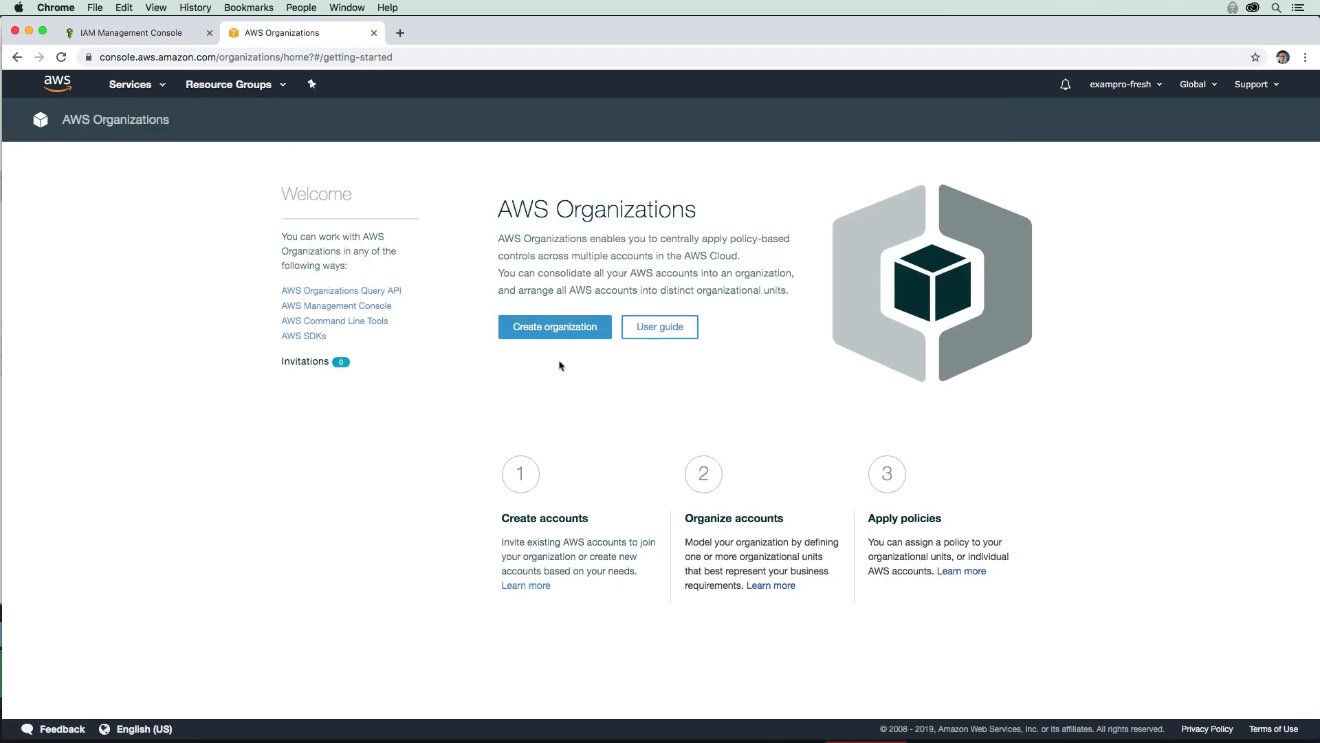
left_click(557, 328)
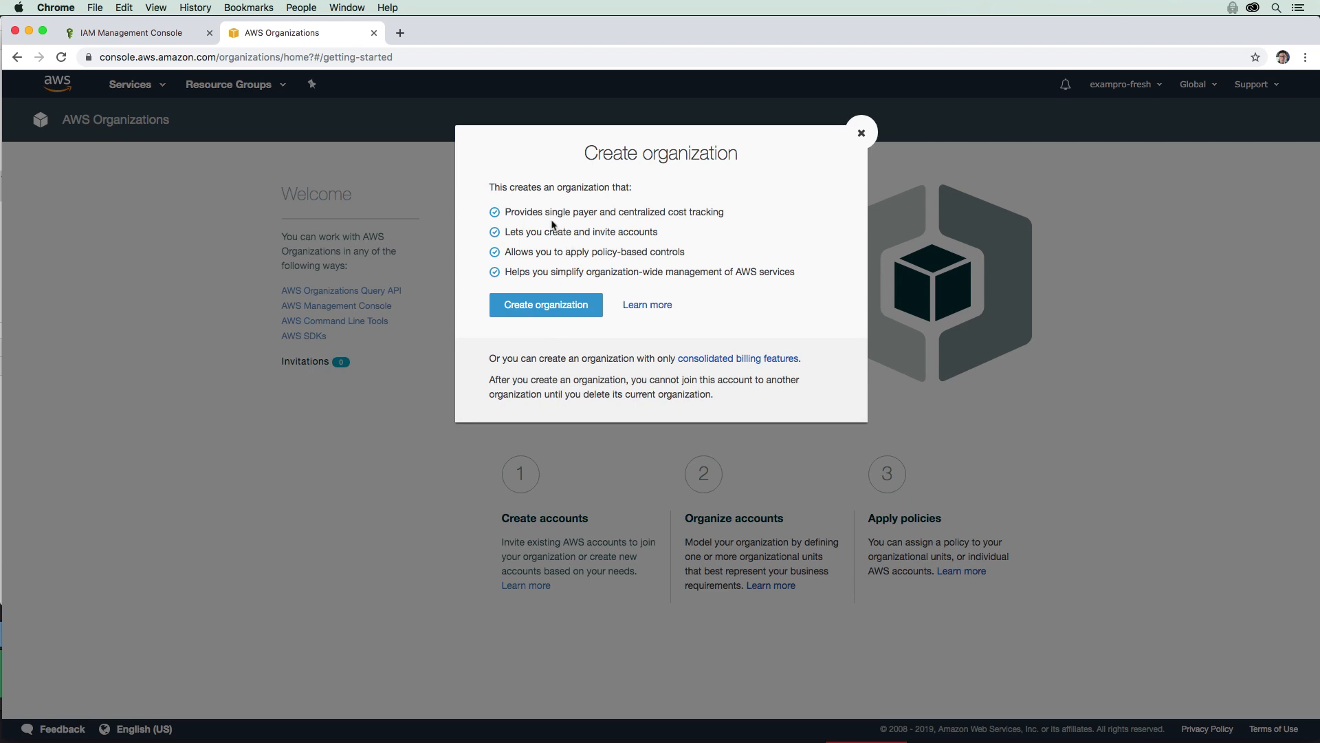
Step: Confirm the new organization, verify its e-mail from Gmail, and close the extra Organizations tab
left_click(547, 310)
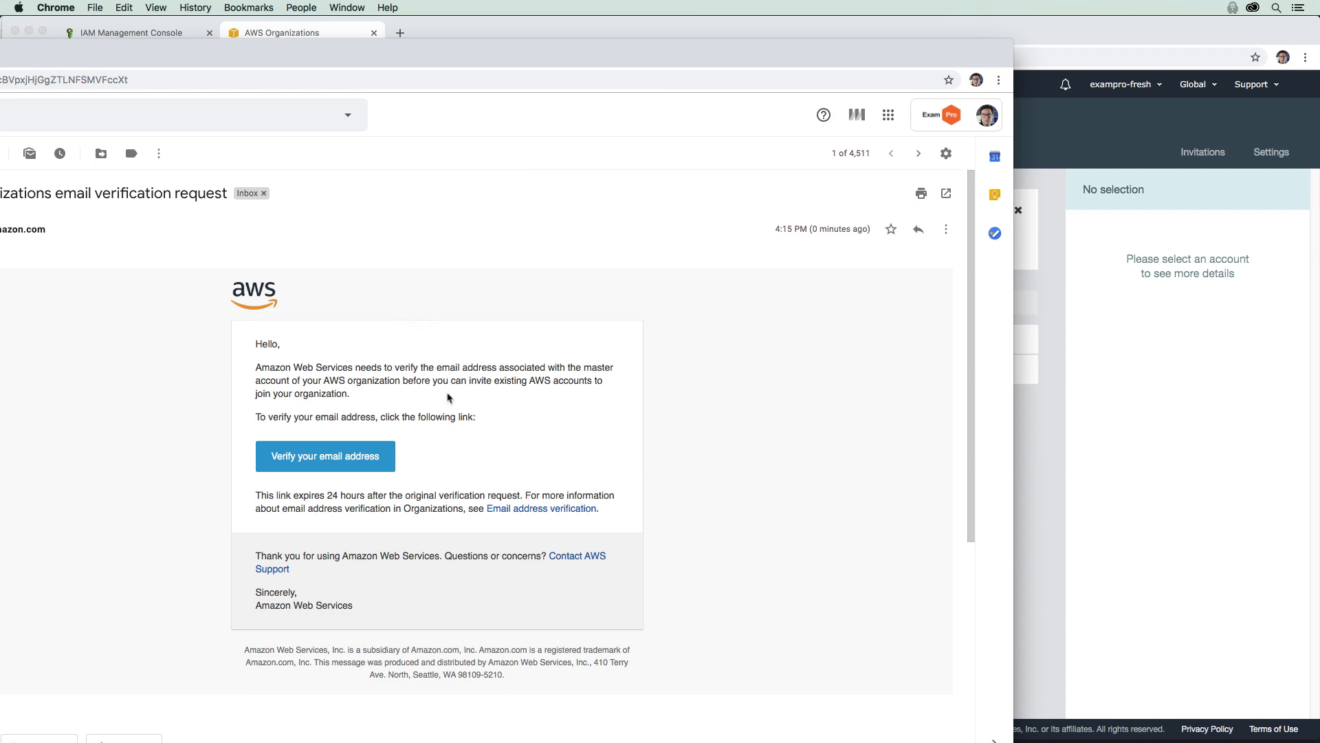
left_click(368, 459)
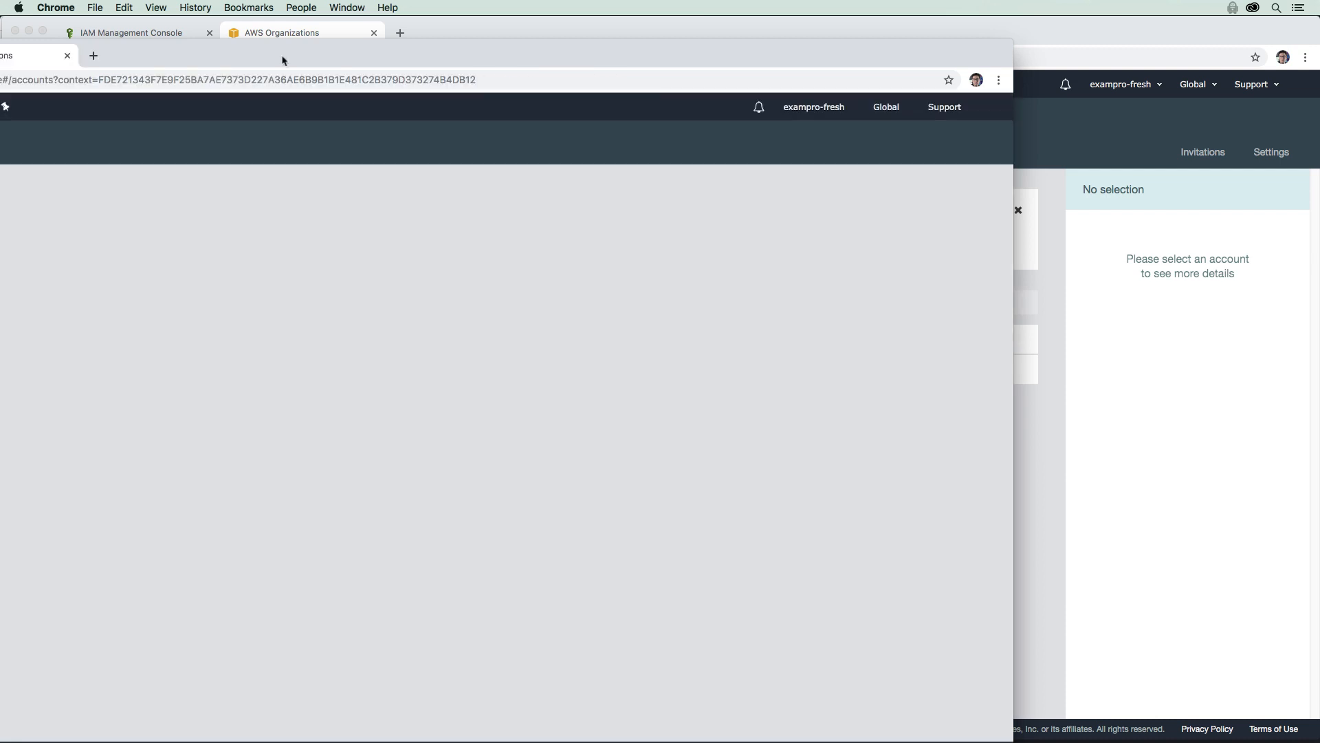
left_click_drag(303, 60, 308, 52)
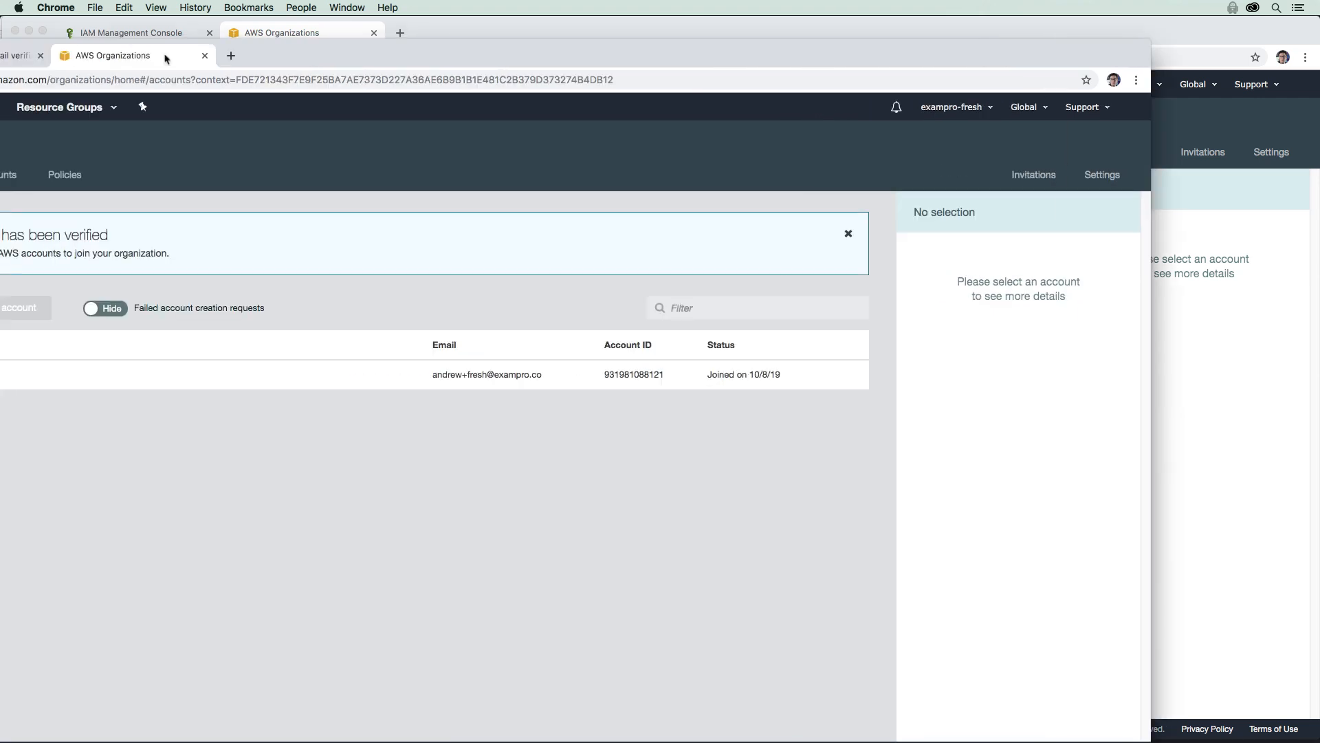
left_click(204, 56)
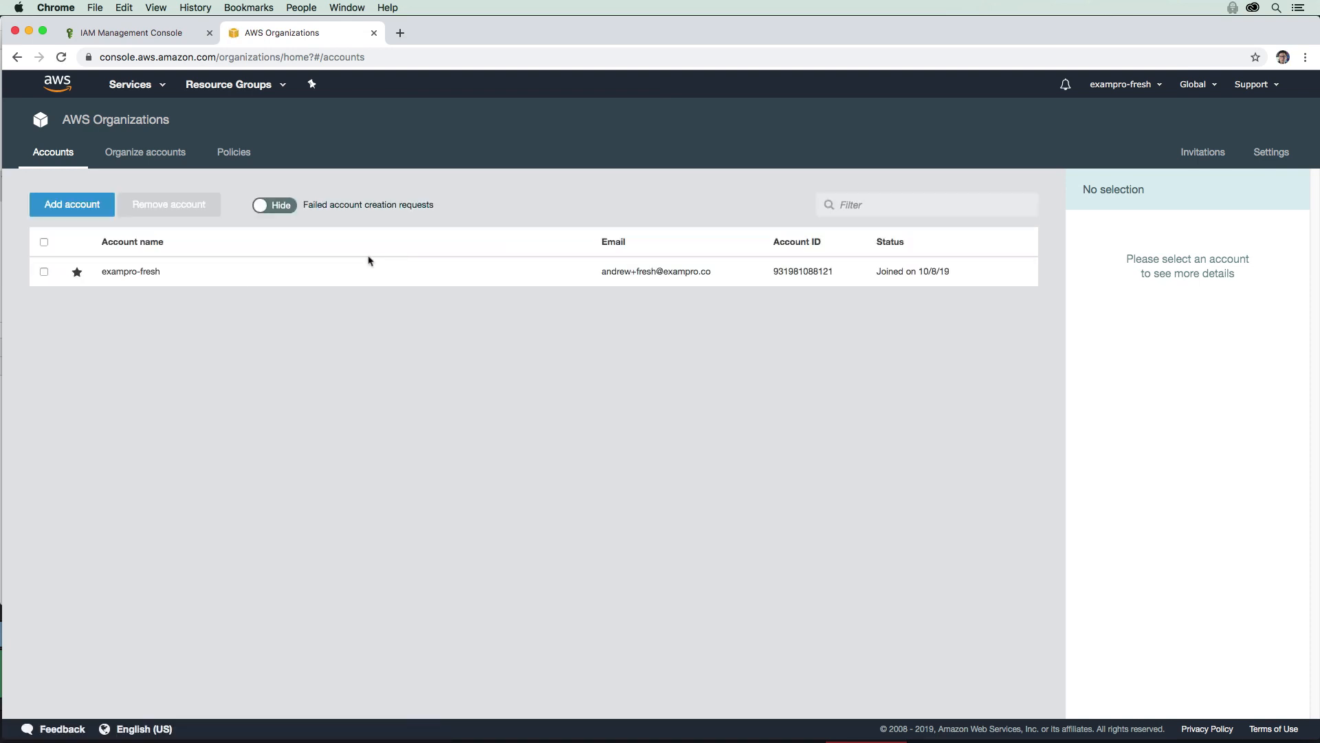
mouse_move(76, 273)
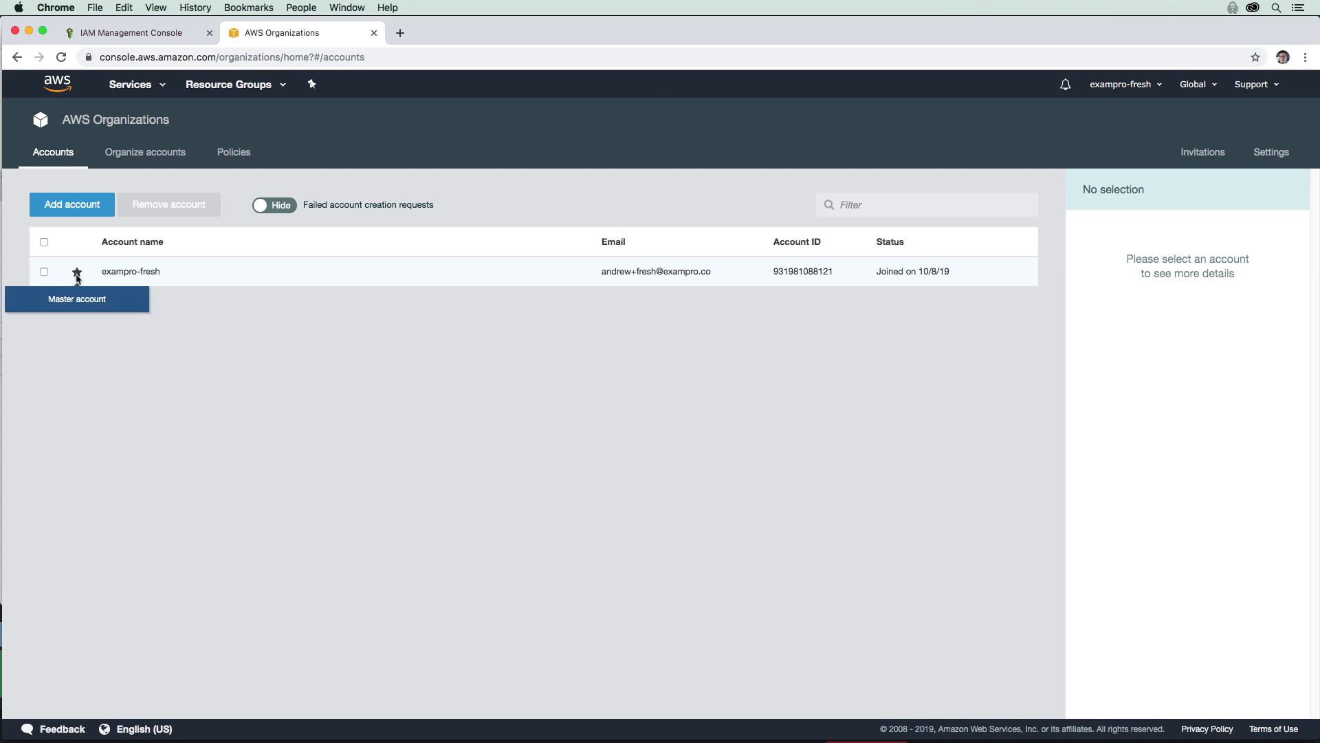
left_click(153, 38)
Step: Reload IAM's Organization activity to show the Root tree, then return to Organizations
key("super+r")
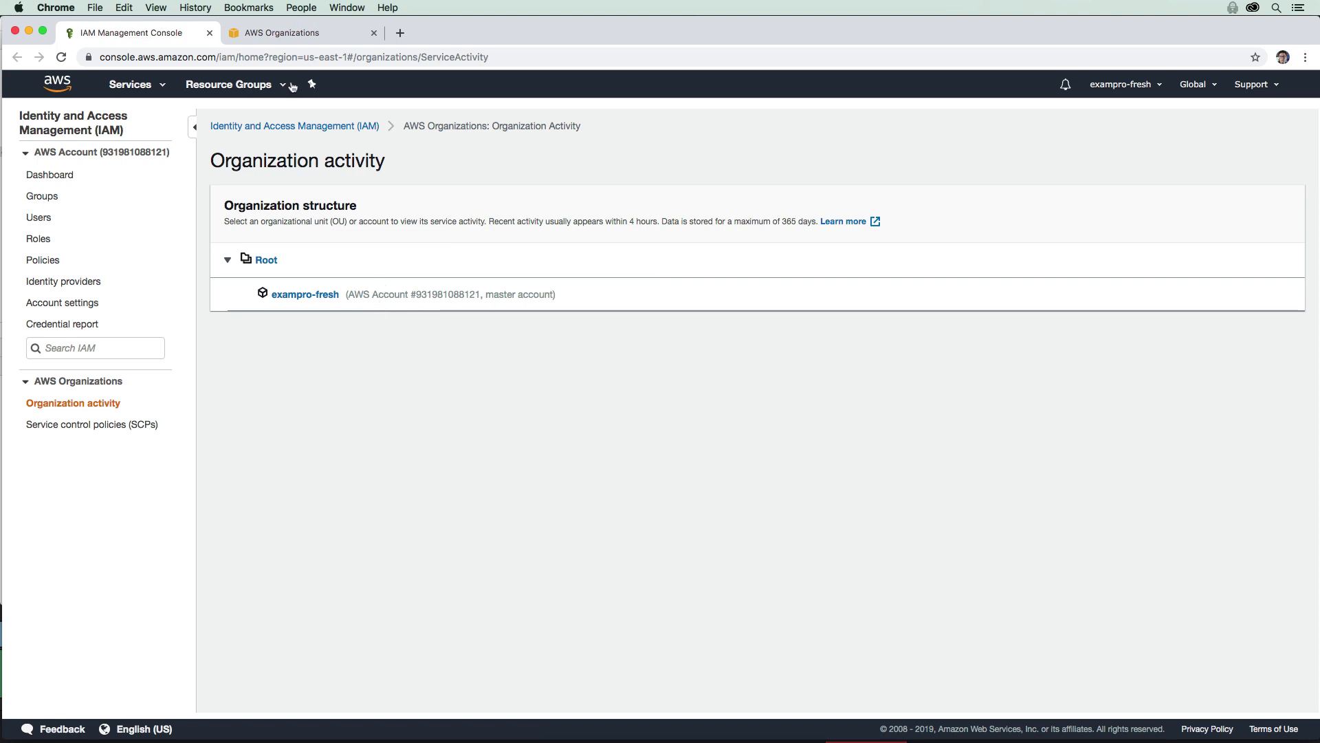
key("ctrl+Tab")
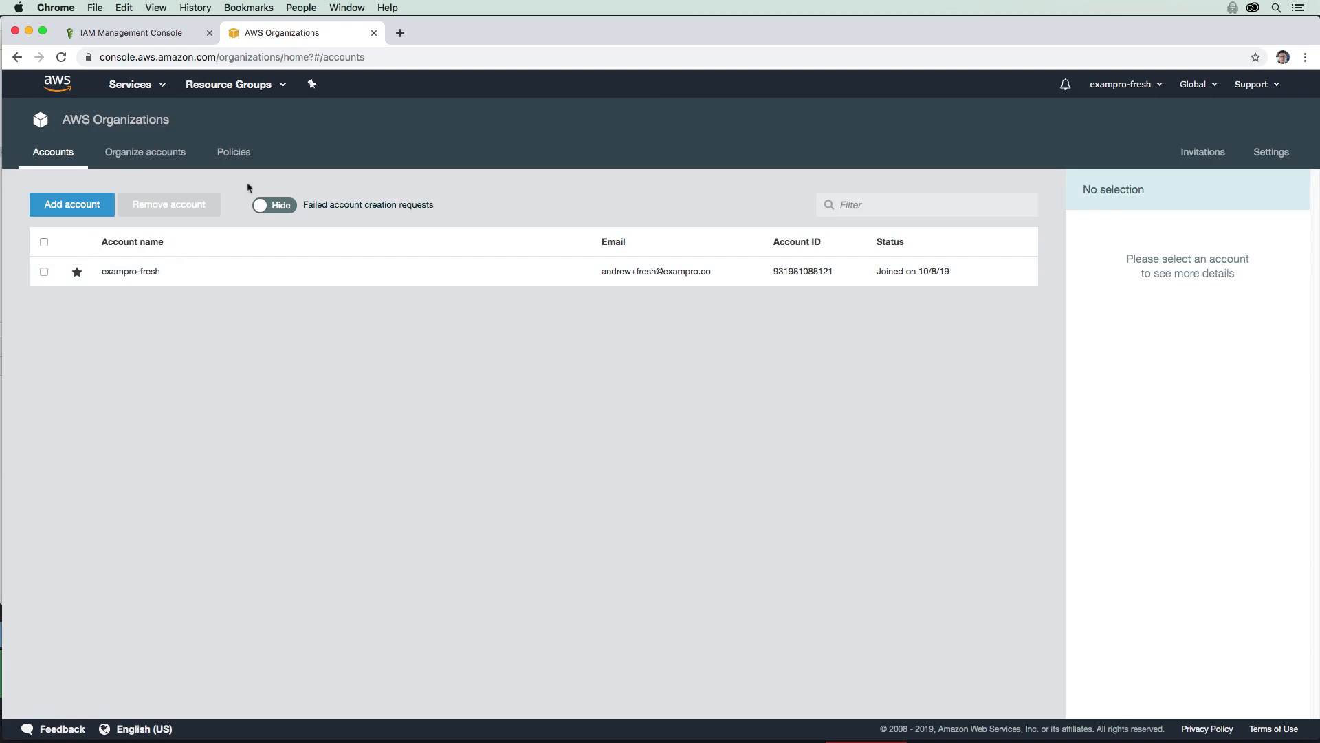
Step: Create a 'Developers' organizational unit under Root, inspect it, then go back to Accounts
left_click(172, 154)
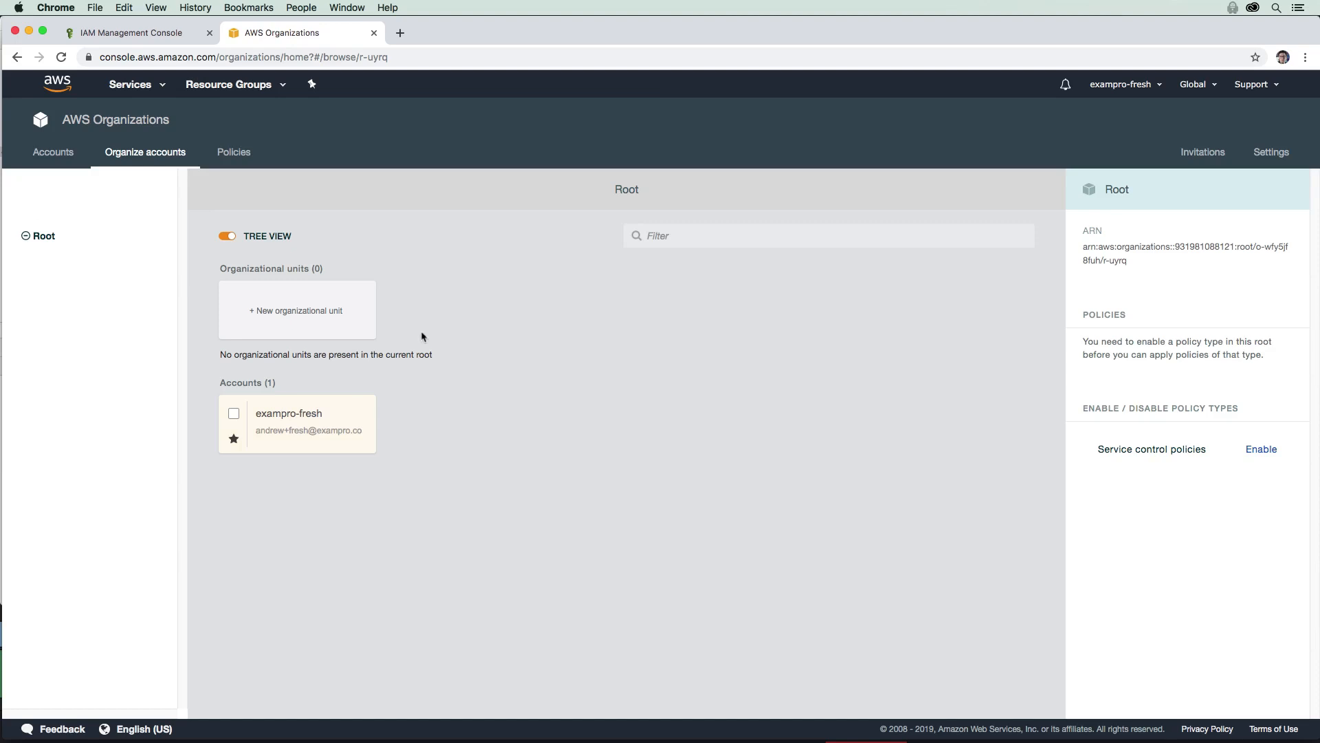
left_click(306, 312)
type("Developers")
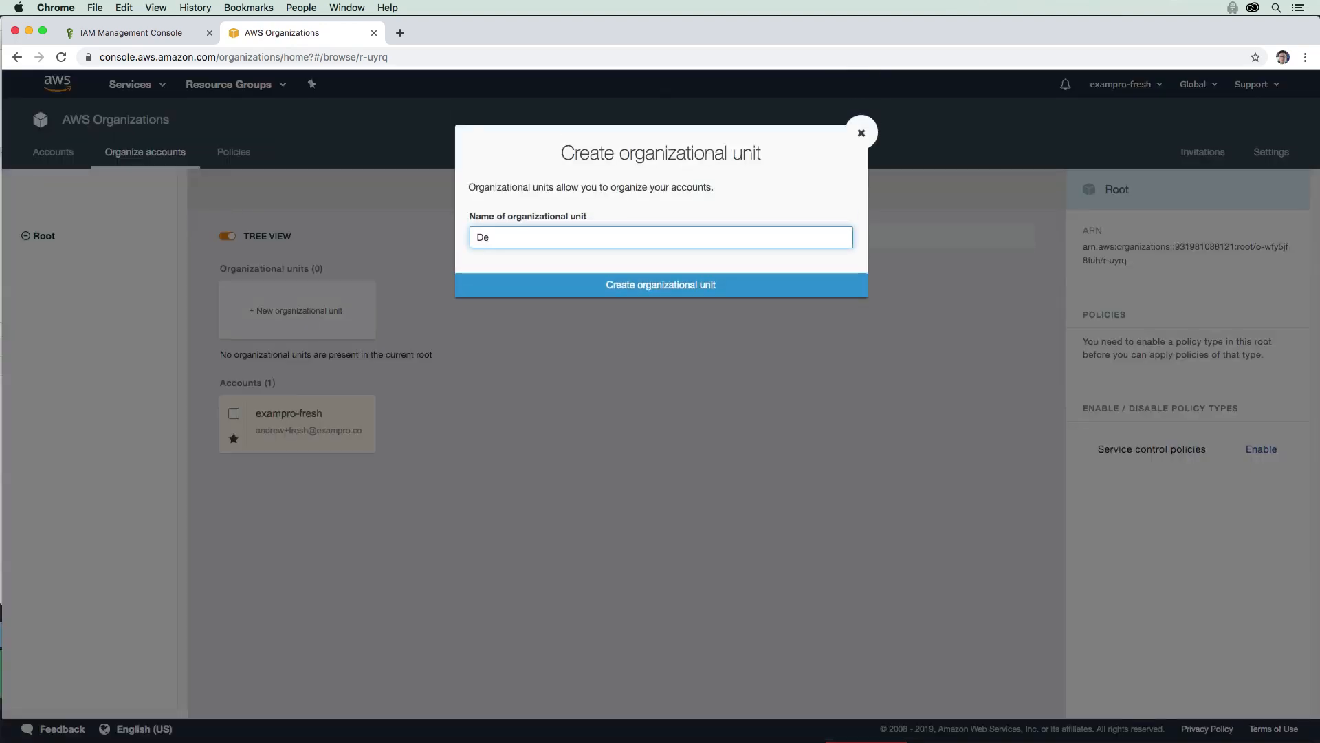
left_click(606, 286)
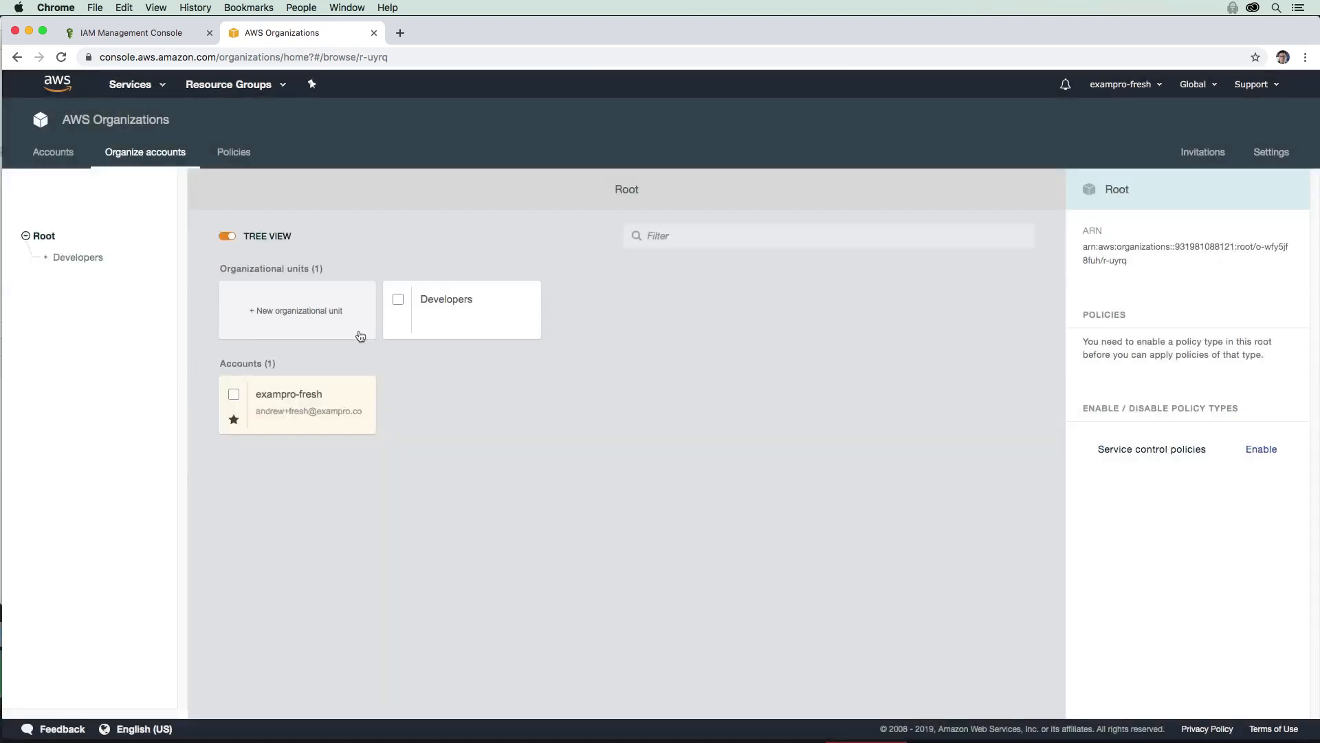
left_click(400, 303)
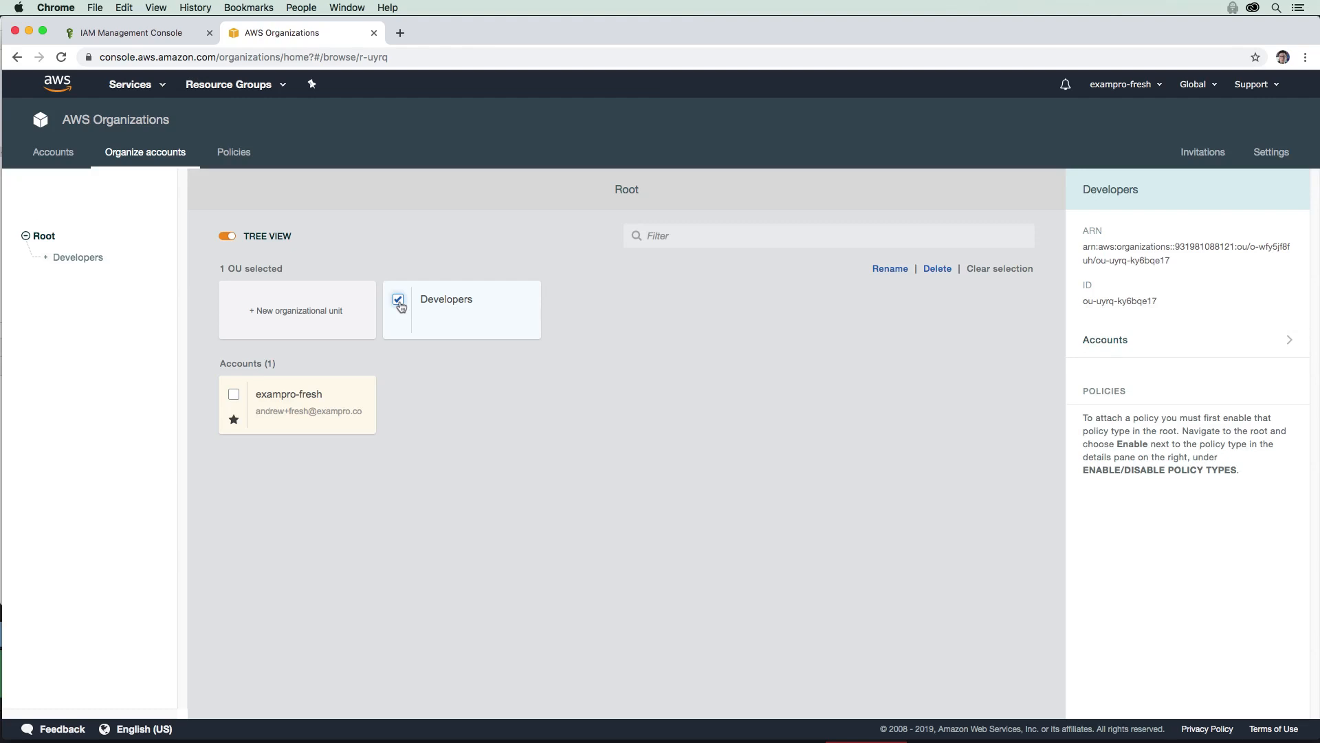
left_click(399, 301)
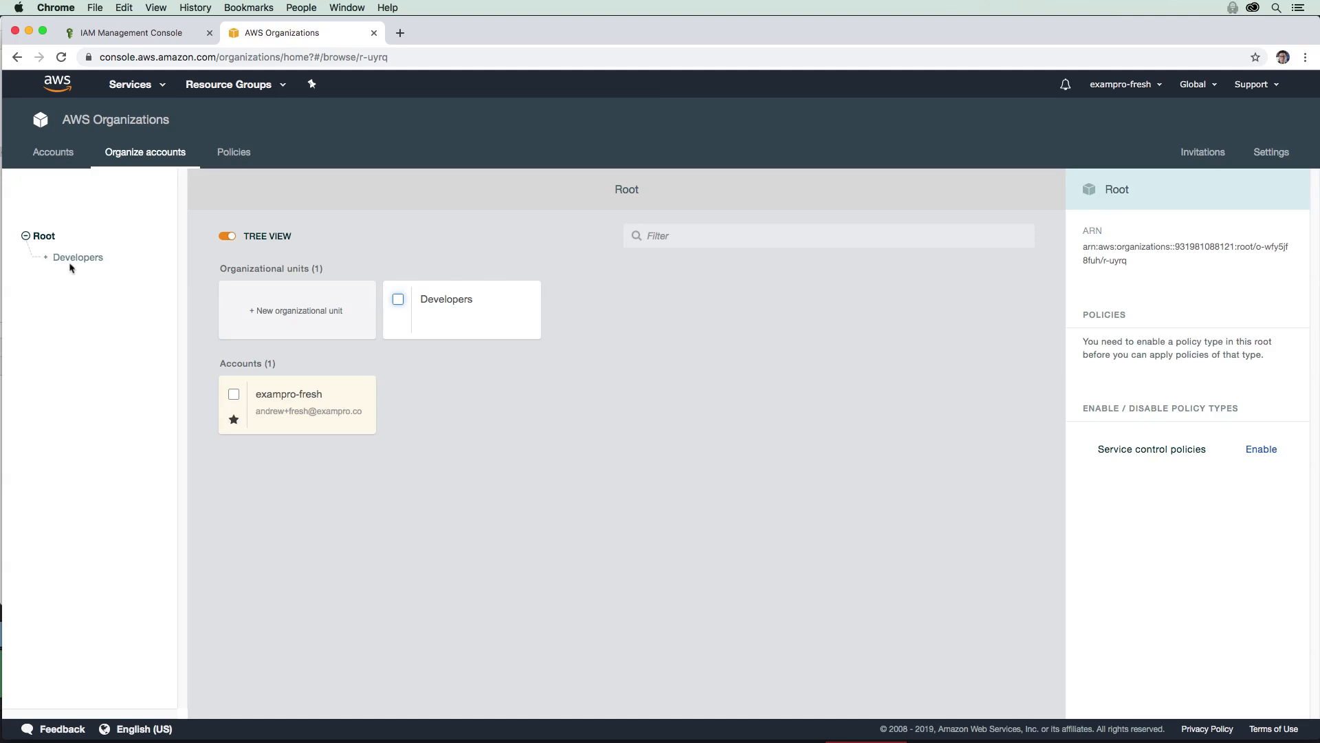
left_click(46, 258)
left_click(474, 317)
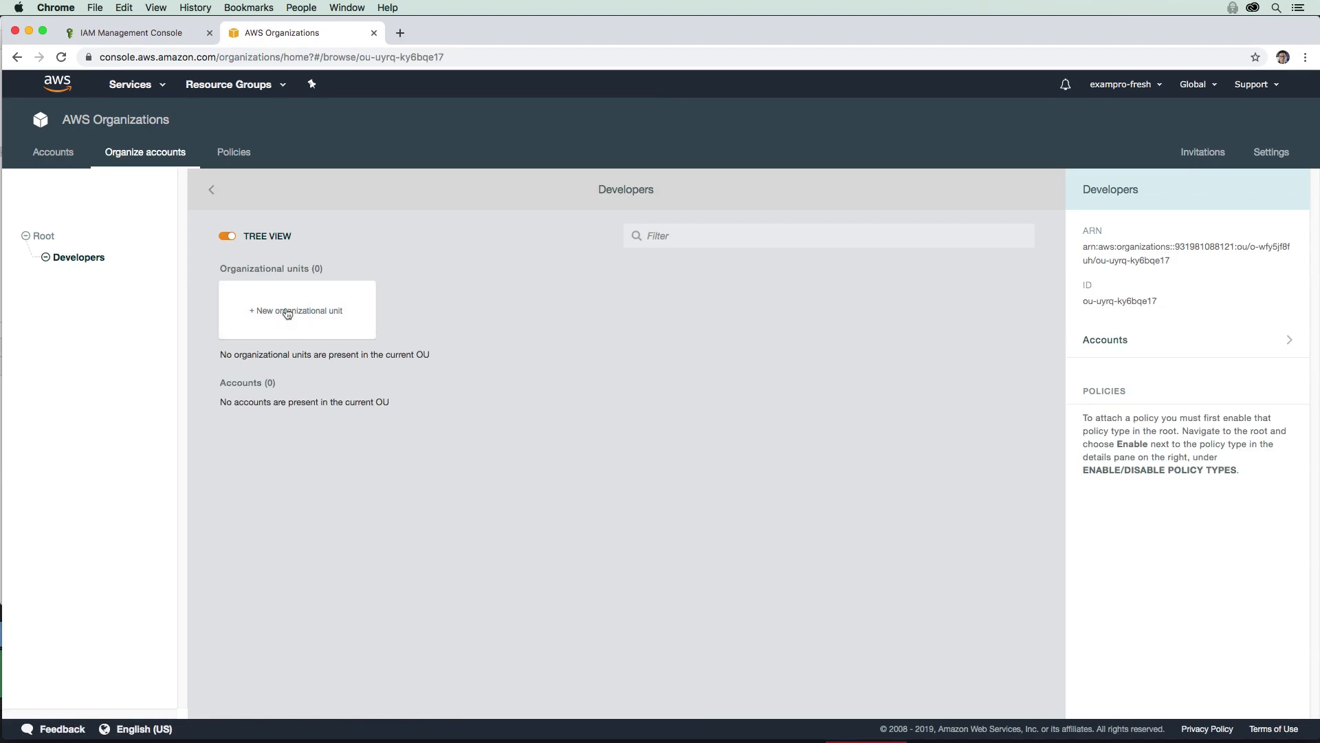
left_click(66, 159)
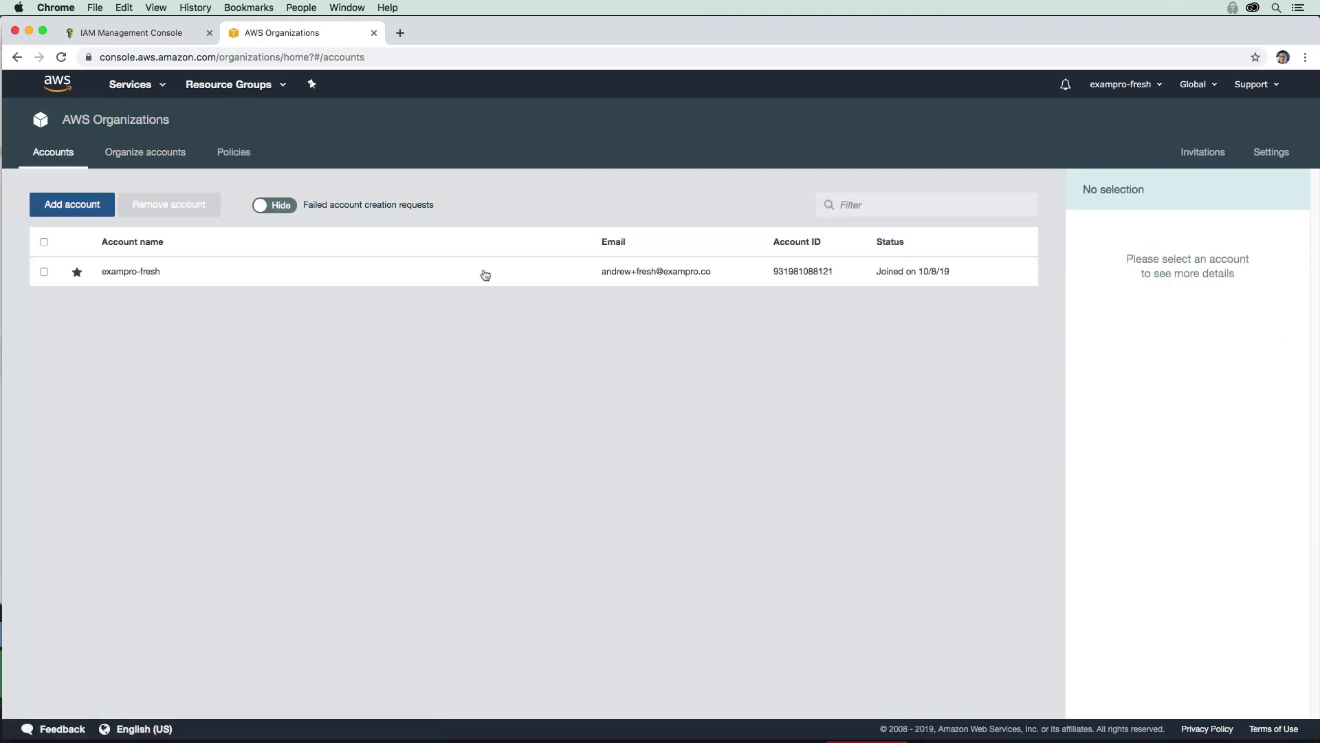
Step: Create a new member account with the owner's full name and a developer exampro.co e-mail address
left_click(760, 254)
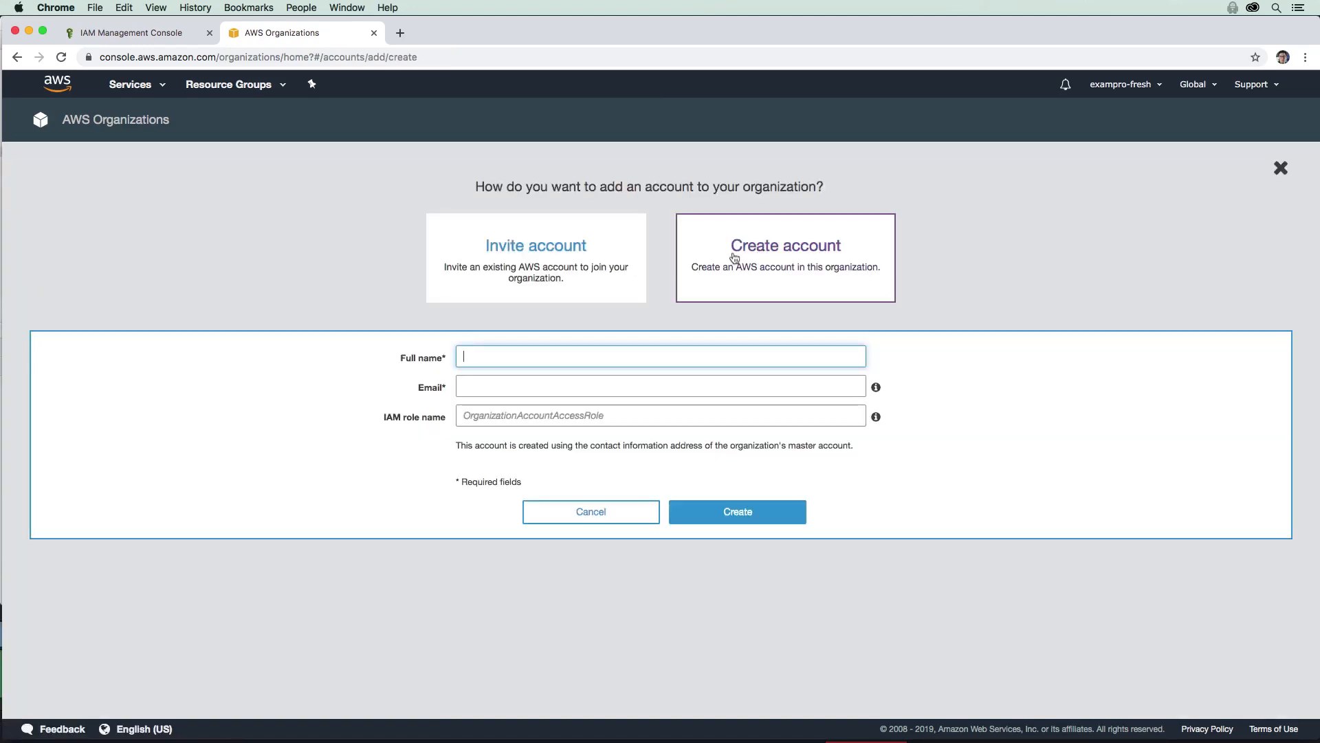
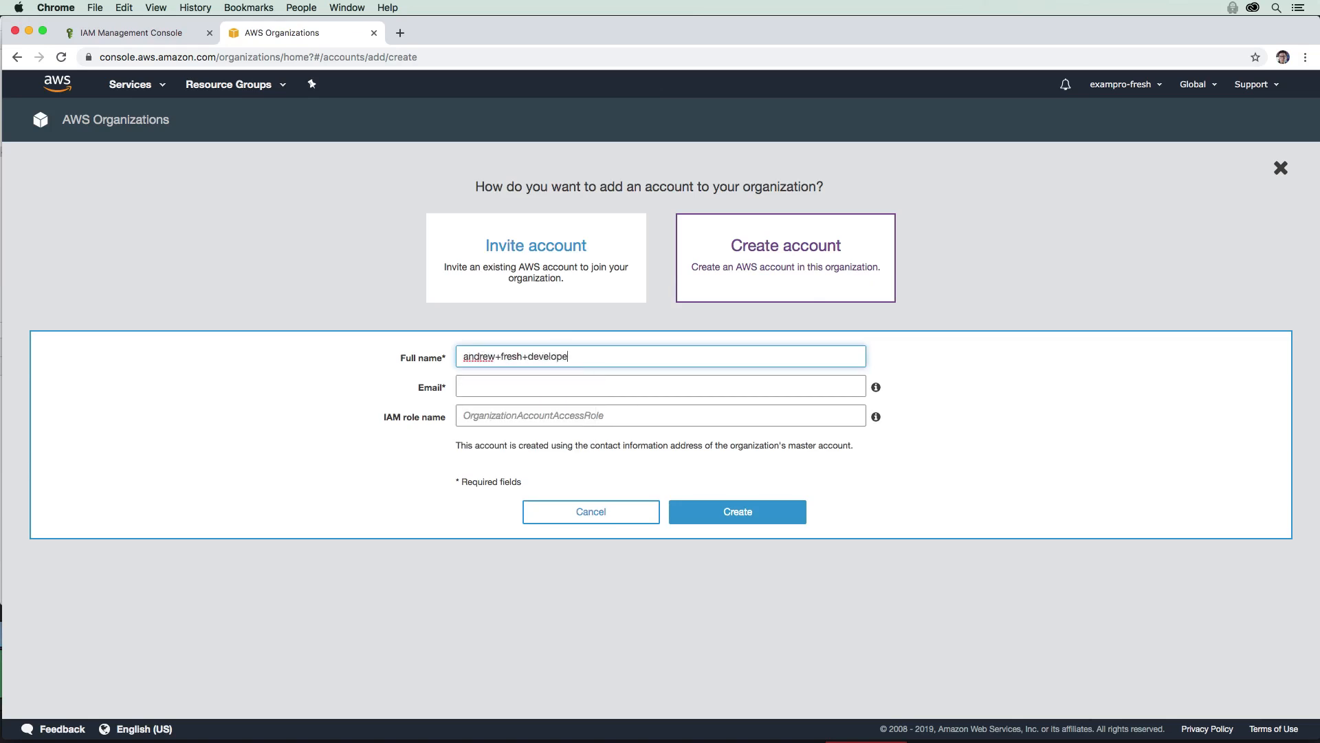
key("super+a")
key("super+x")
key("Tab")
key("super+v")
key("shift+Tab")
type("Andrew ")
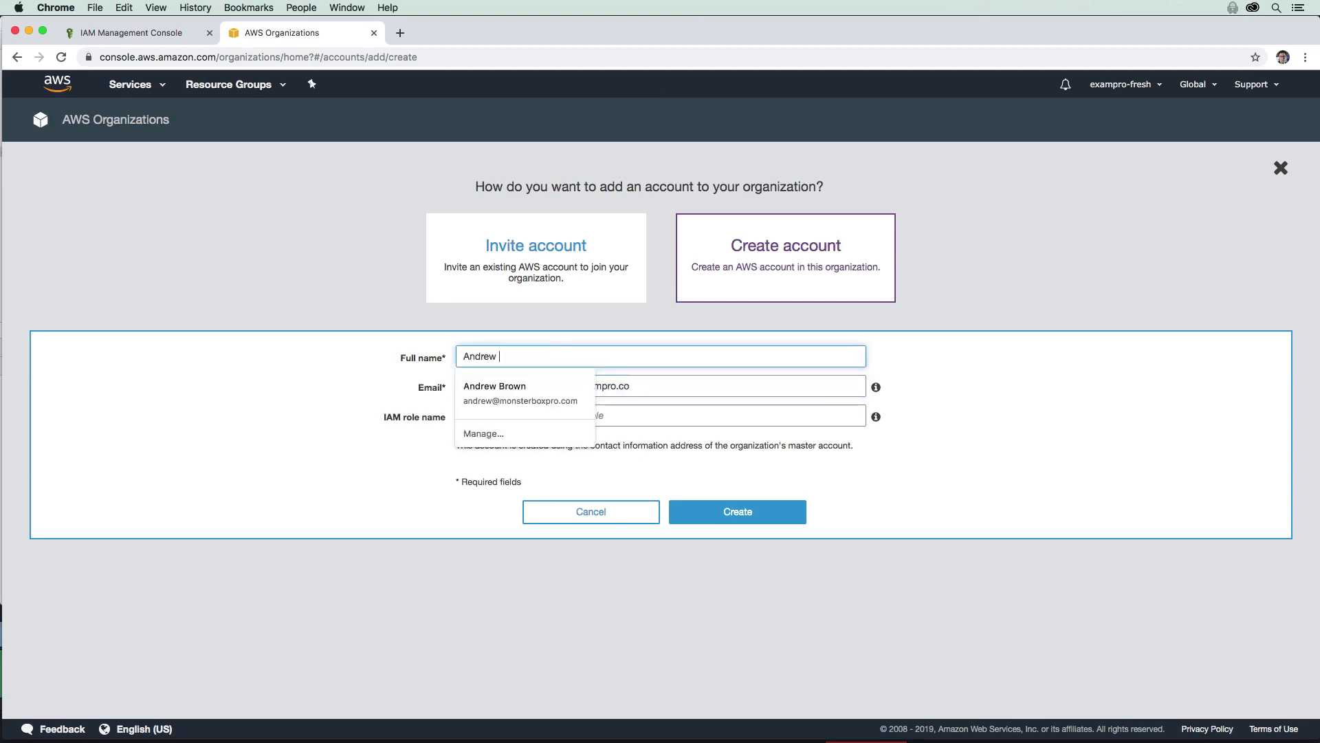
type("Brown")
left_click(541, 346)
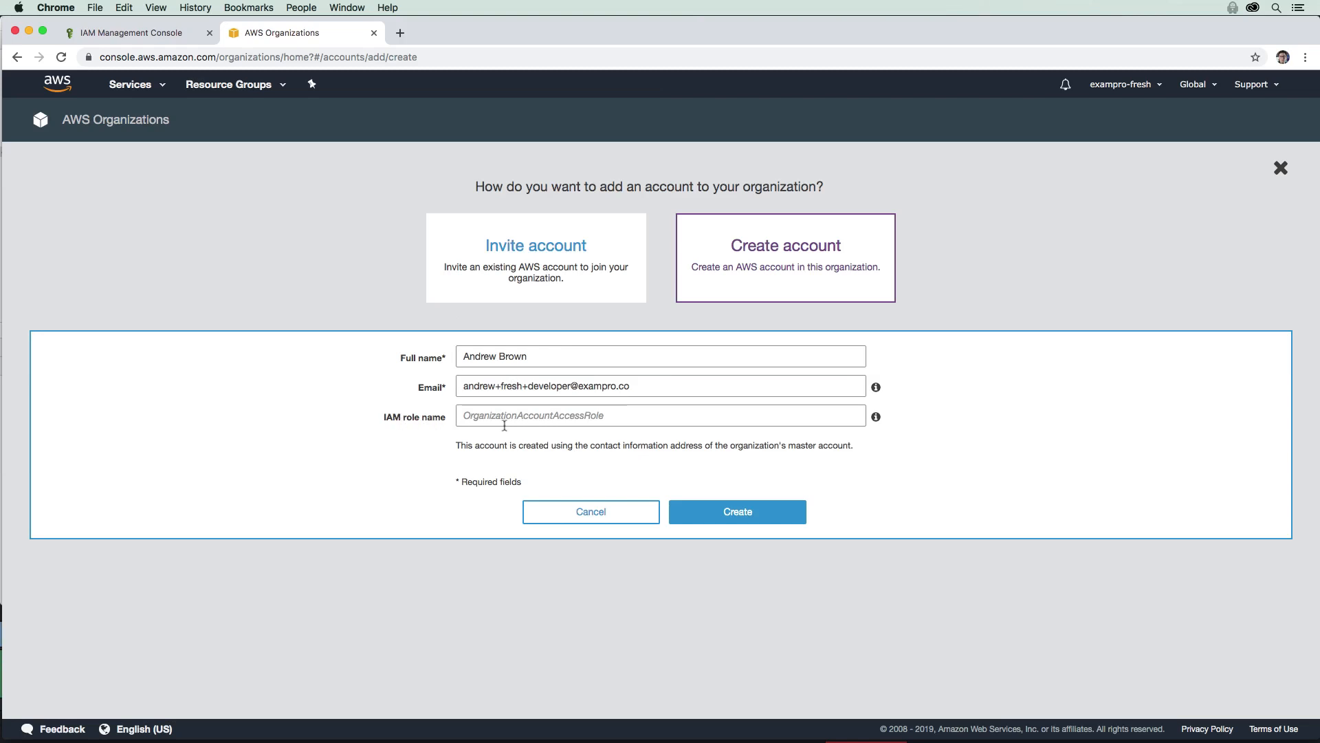
left_click(737, 512)
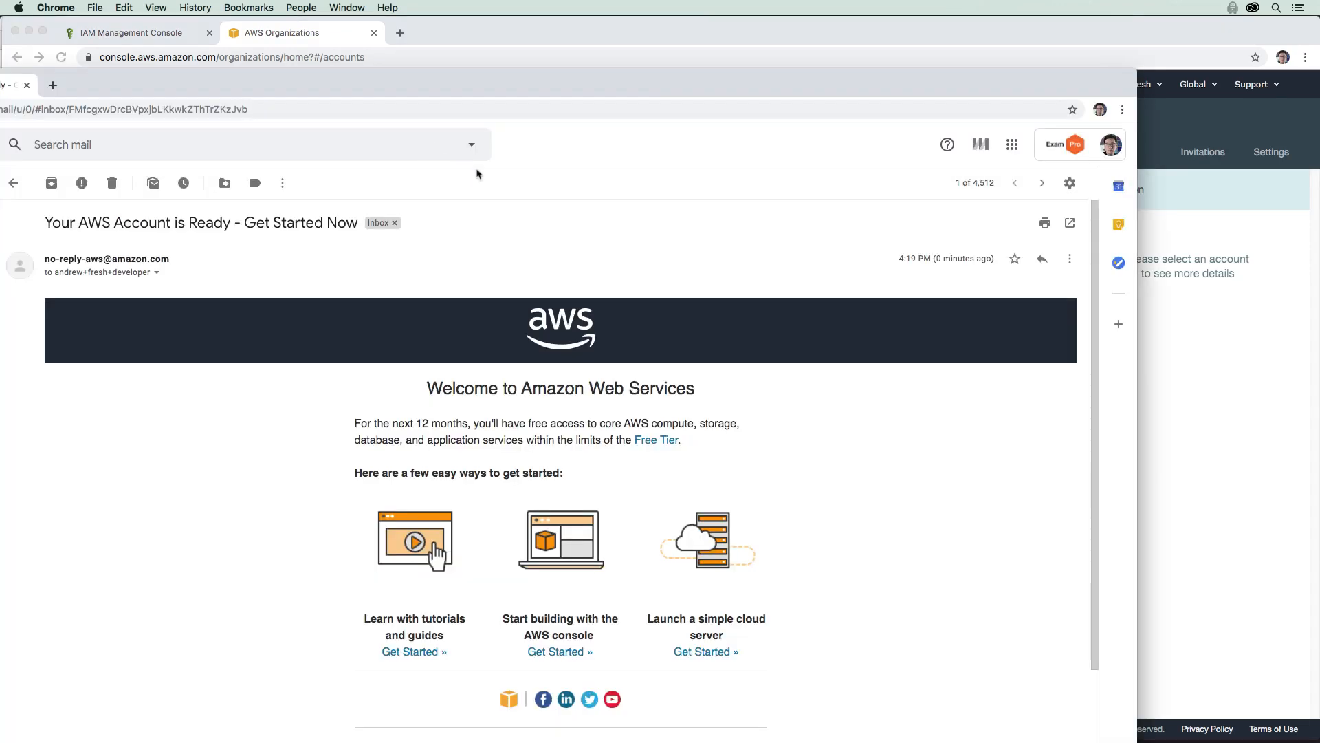
Step: Close Gmail and the IAM tab, refresh Accounts, and select the developer account's e-mail address
left_click(28, 85)
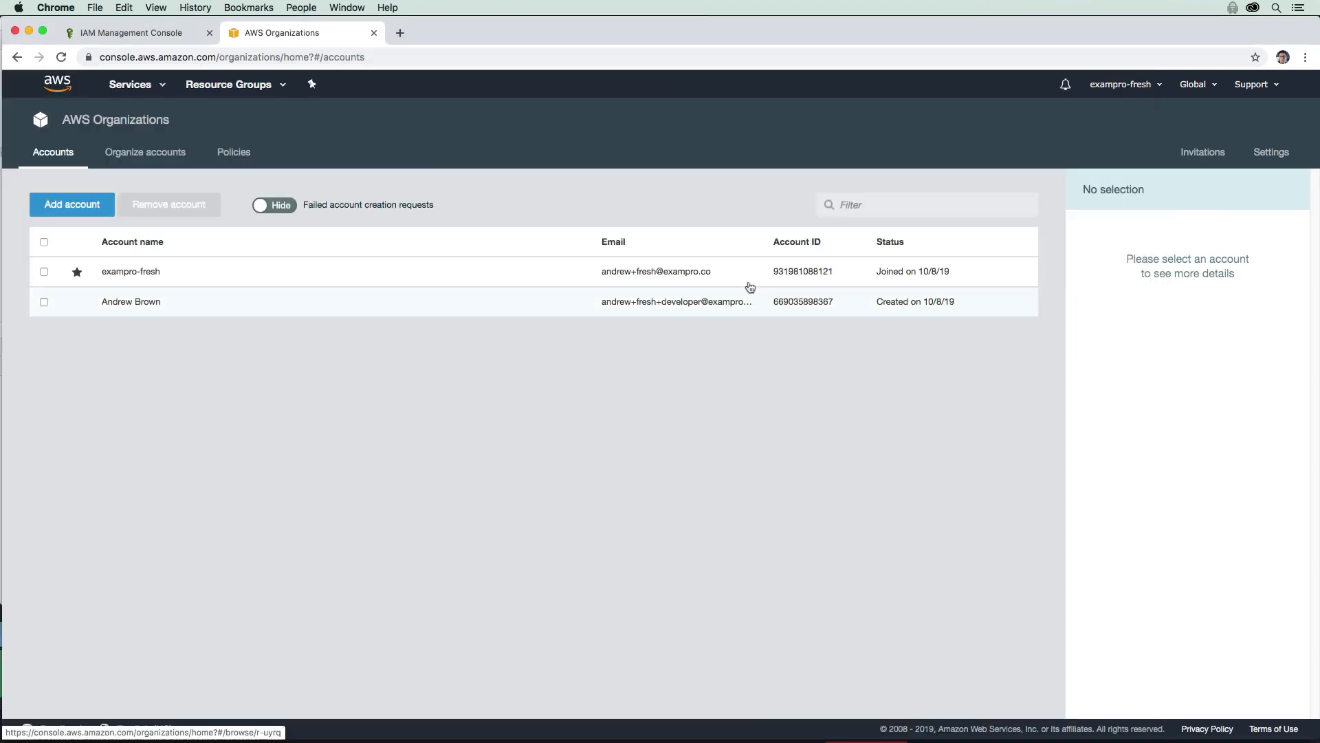
key("super+r")
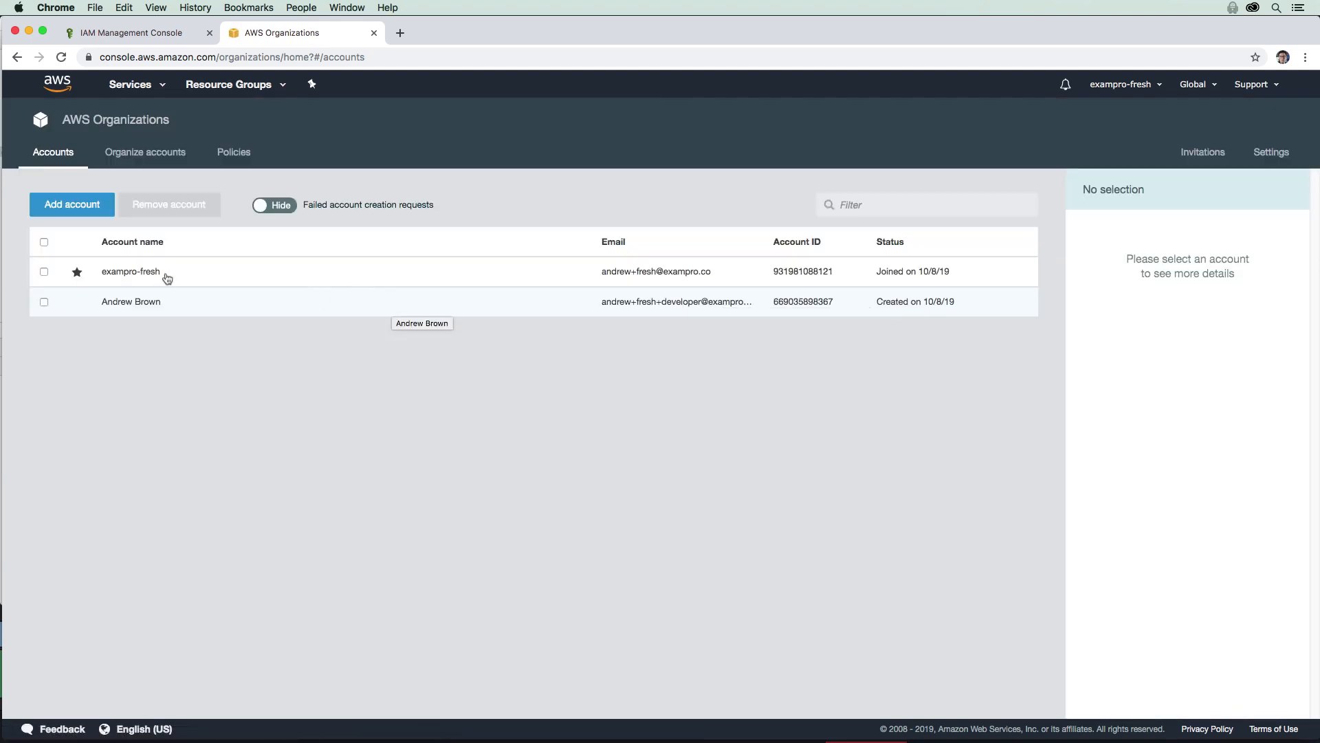
triple_click(106, 314)
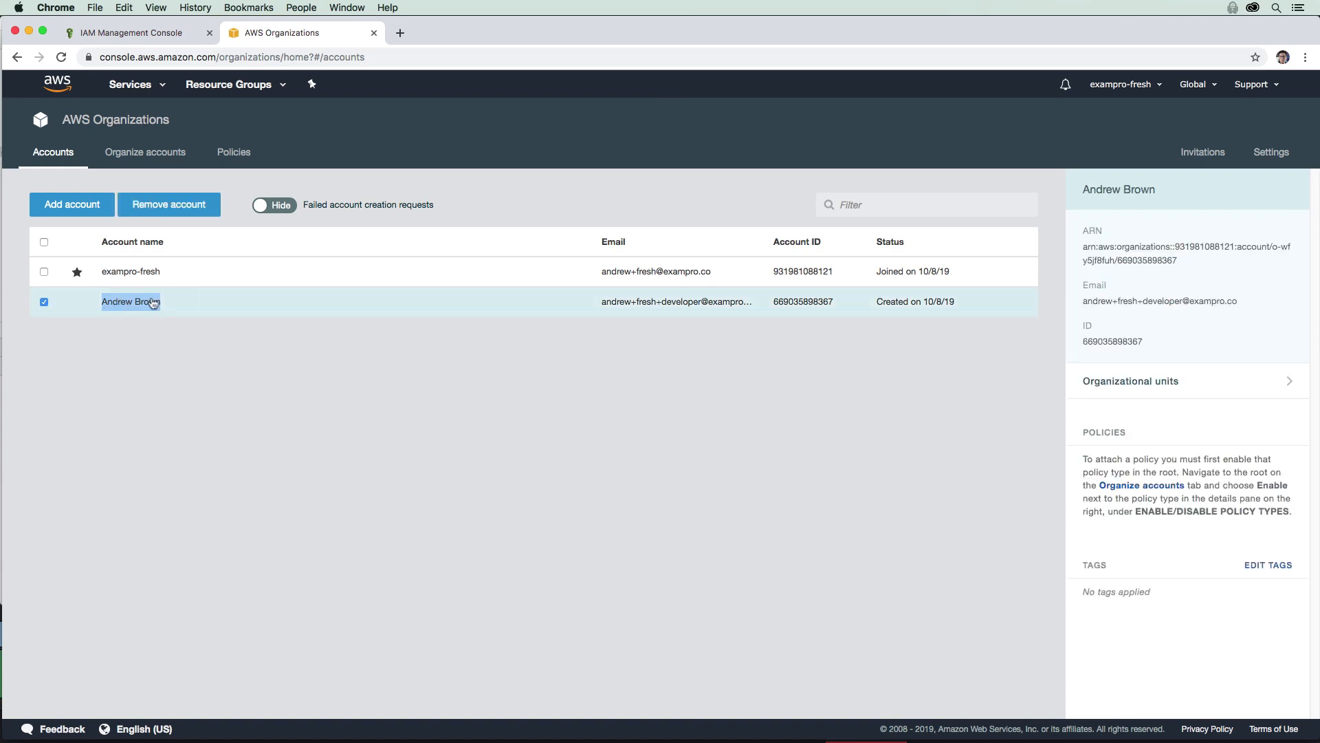
left_click(228, 312)
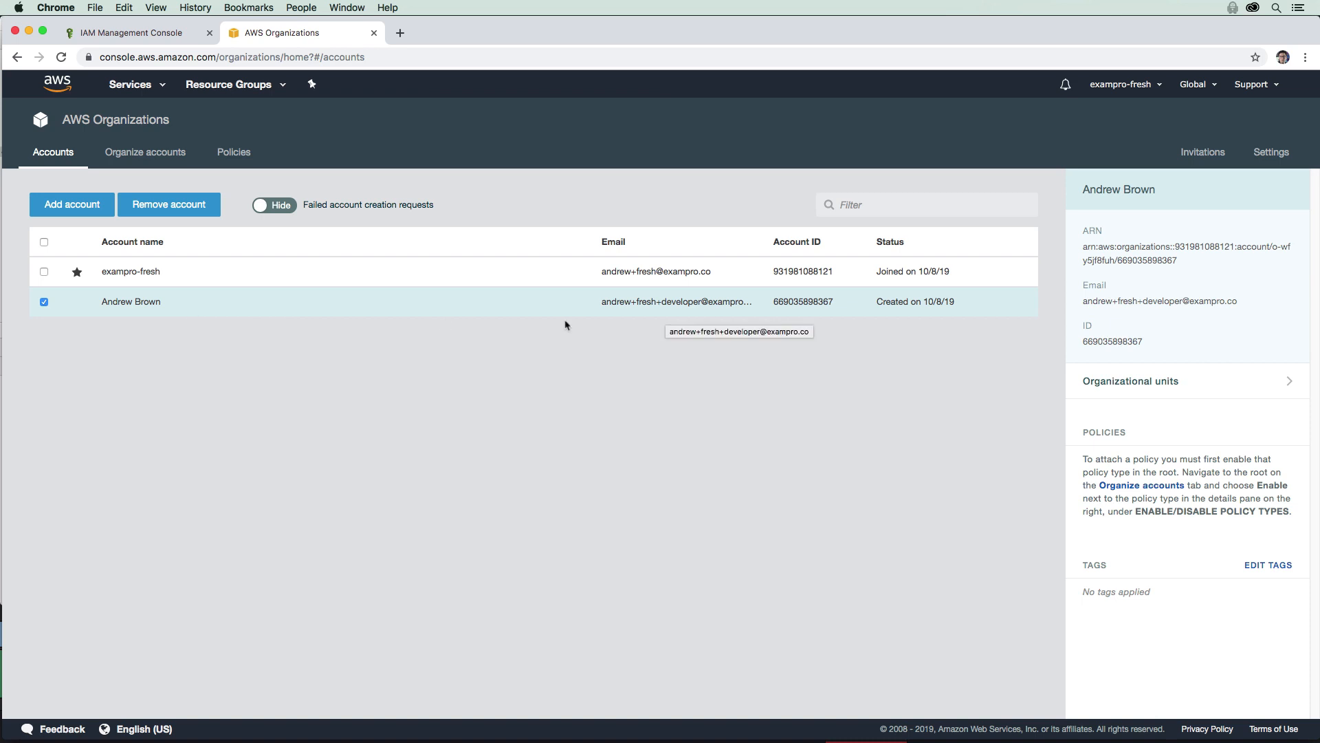
left_click(210, 32)
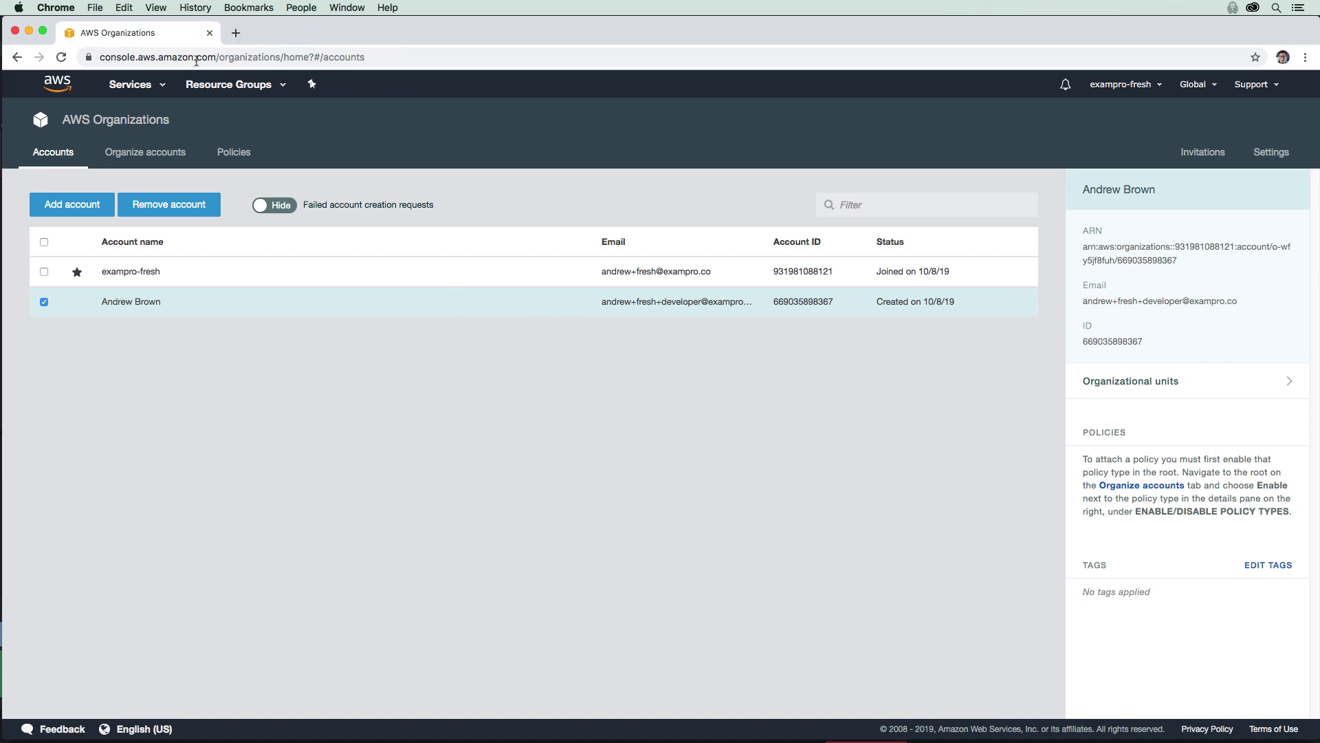
triple_click(604, 306)
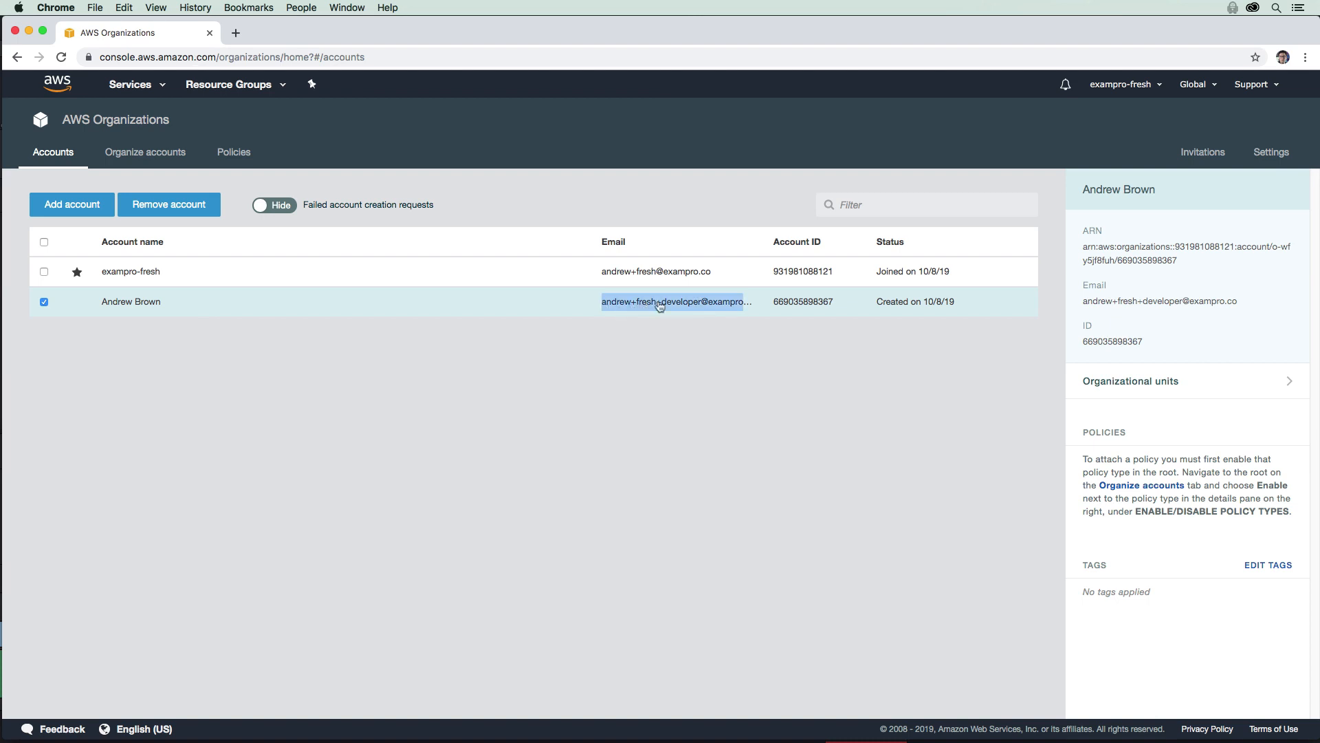
left_click(1114, 85)
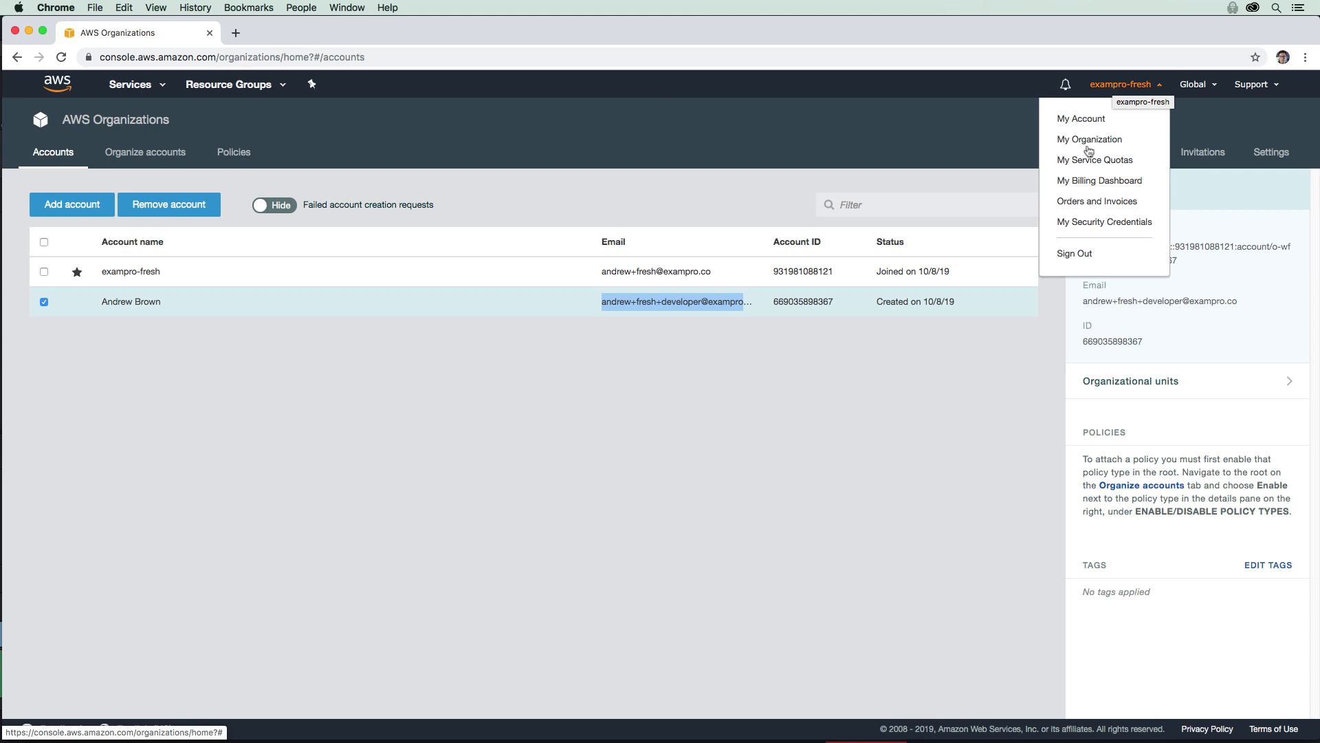
Step: Sign out, then start a root sign-in using the developer account's e-mail address
left_click(1080, 255)
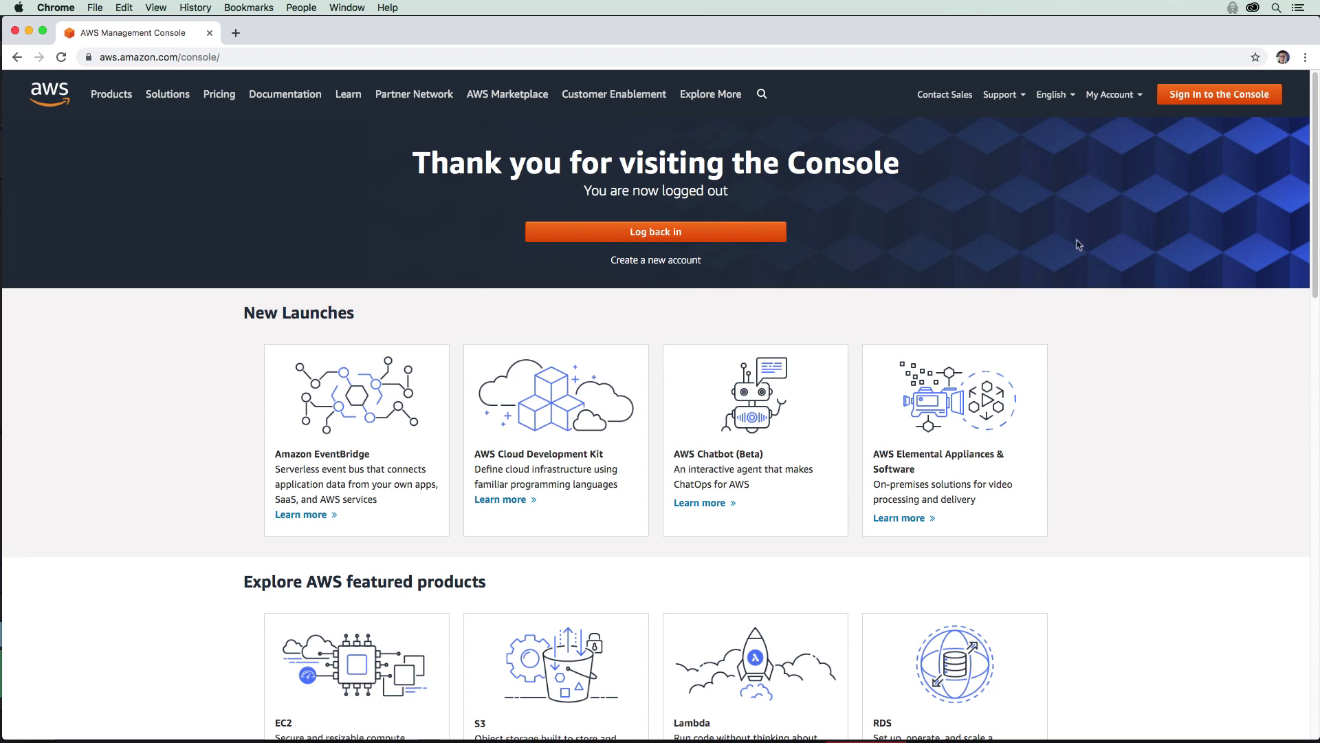
left_click(1234, 100)
left_click(483, 255)
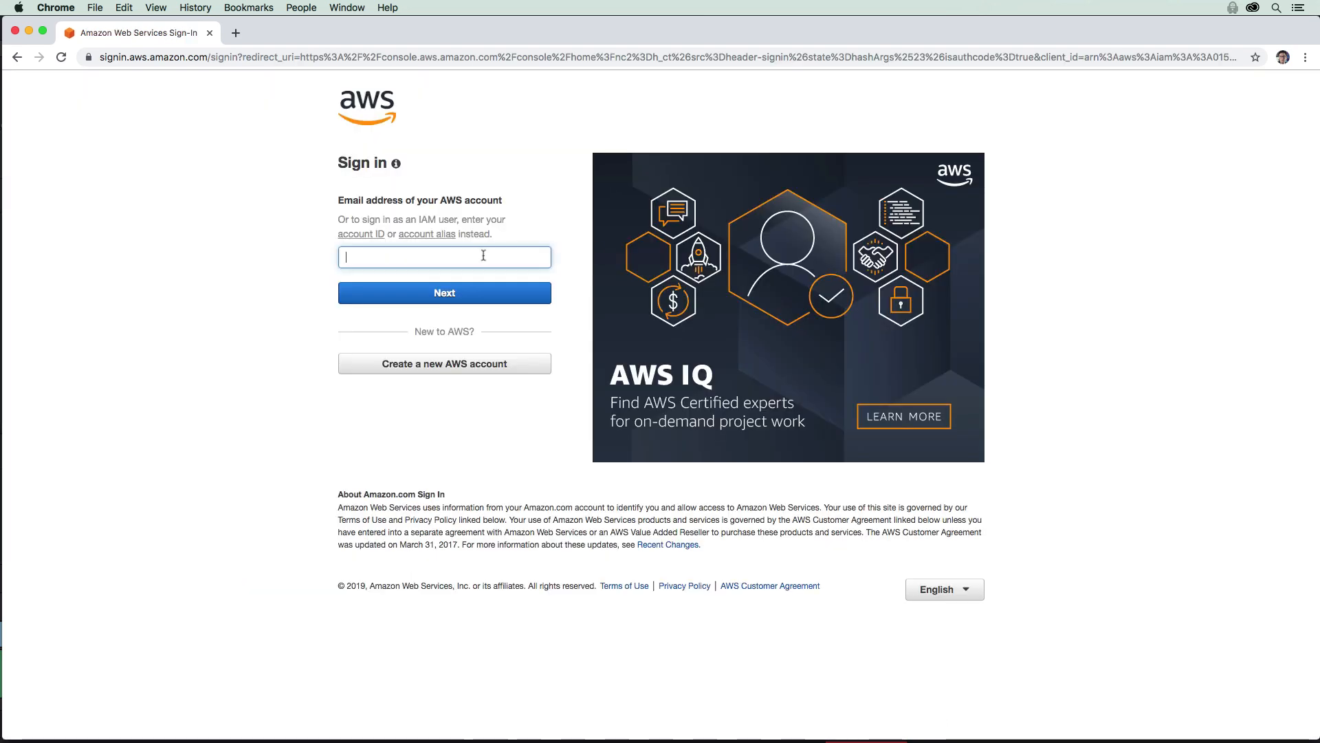
key("super+v")
type(".co")
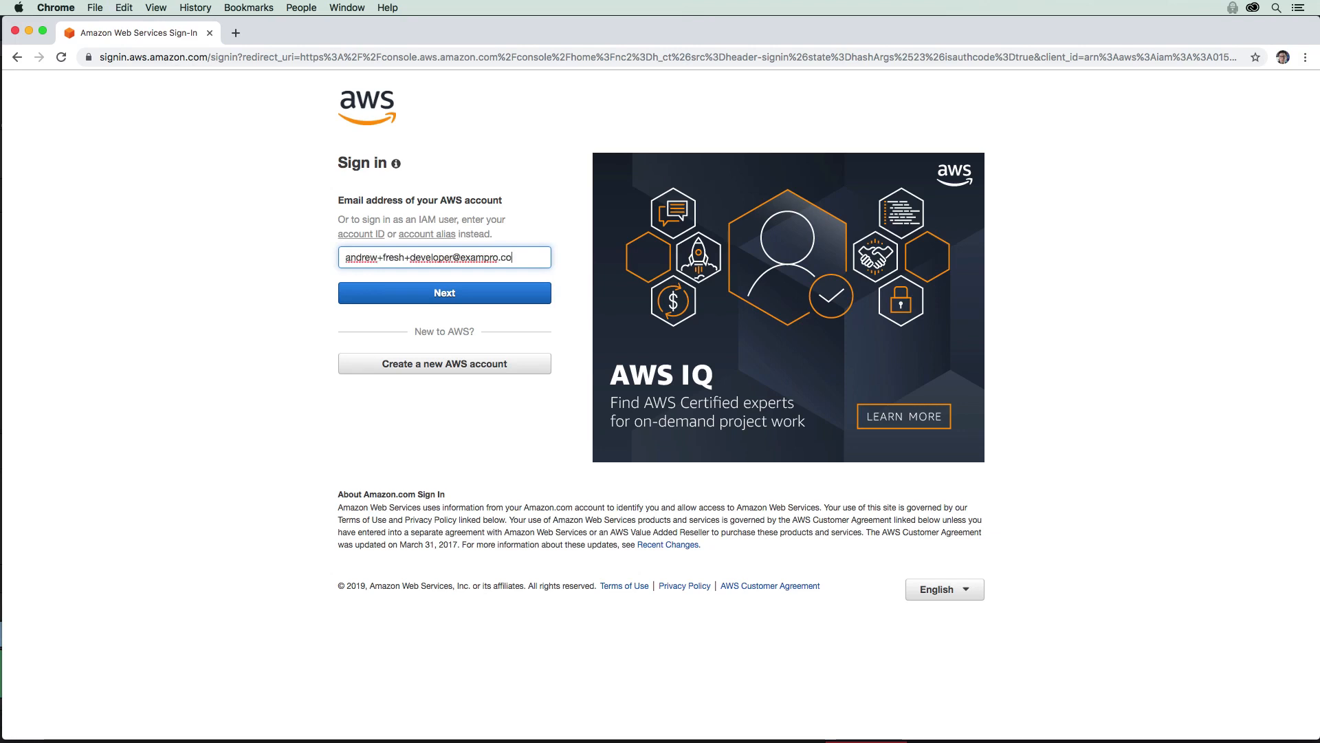
key("Return")
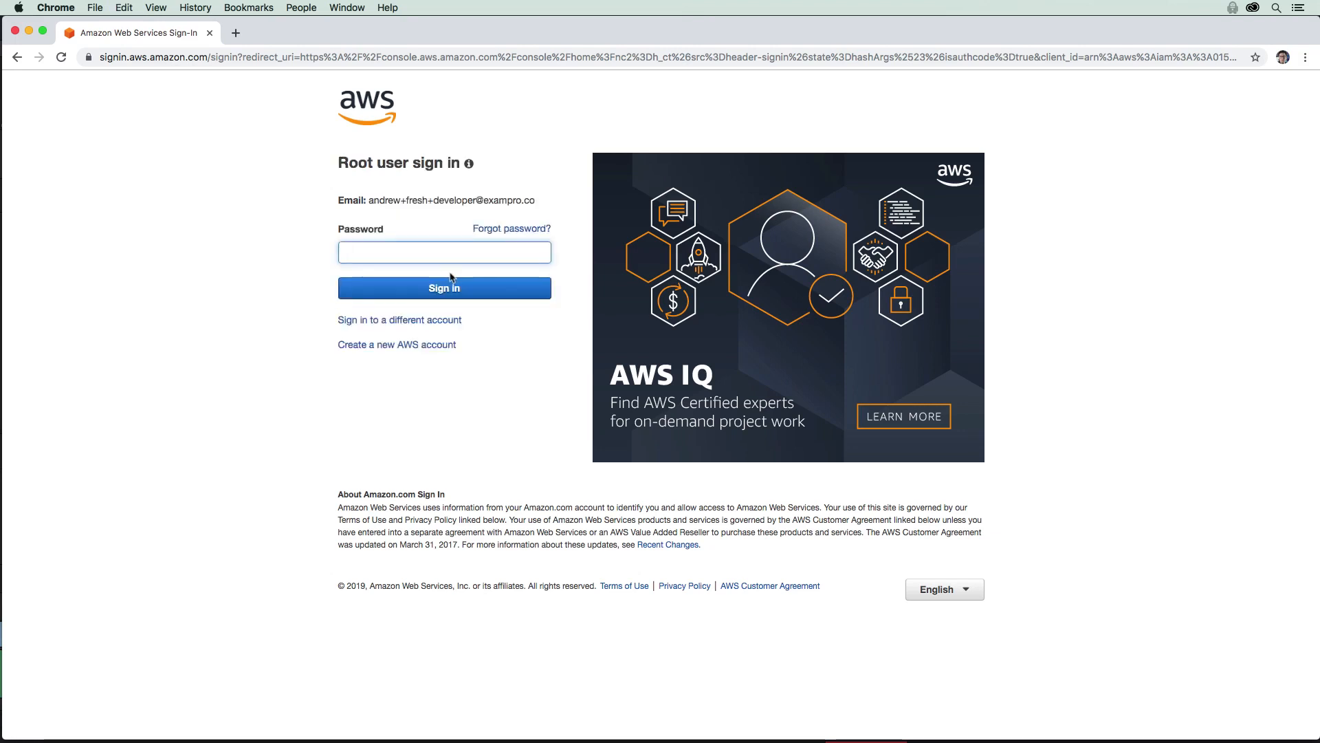
Step: Request a root password-reset e-mail, re-entering the captcha after the first attempt fails
left_click(499, 231)
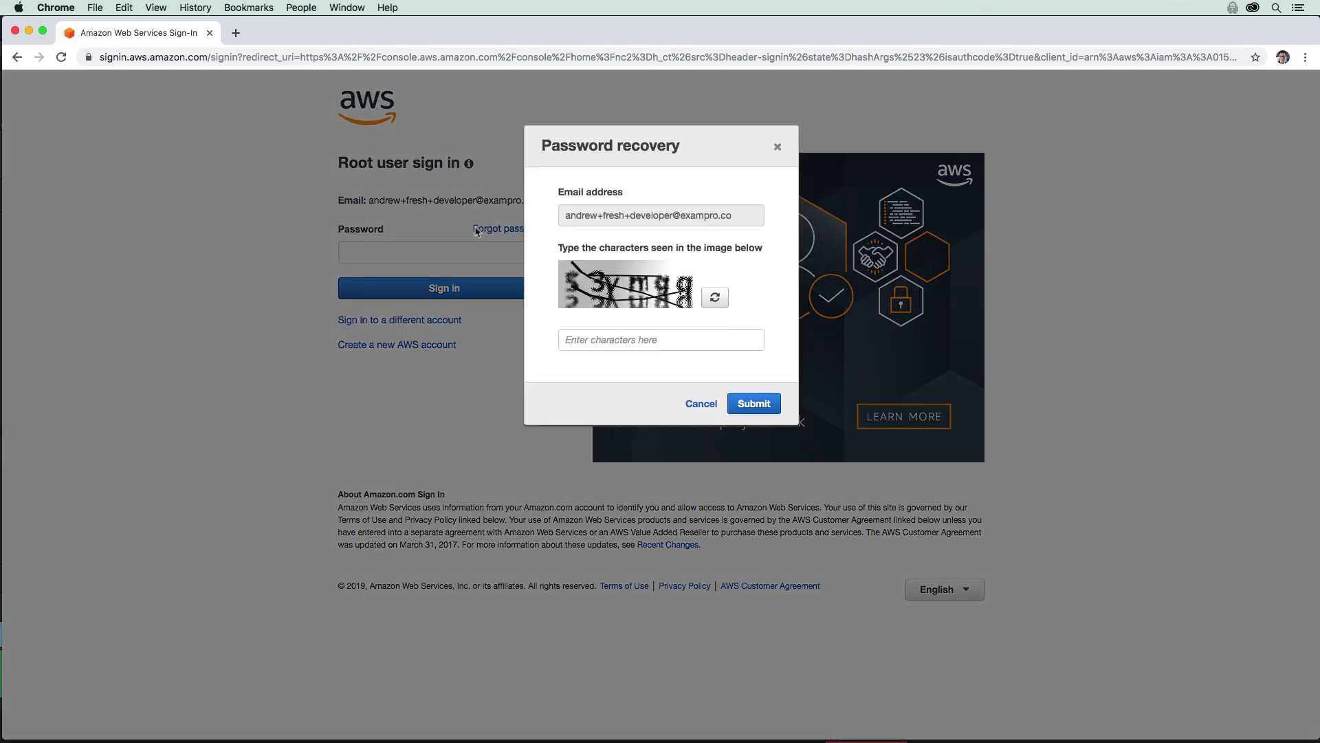
left_click(605, 338)
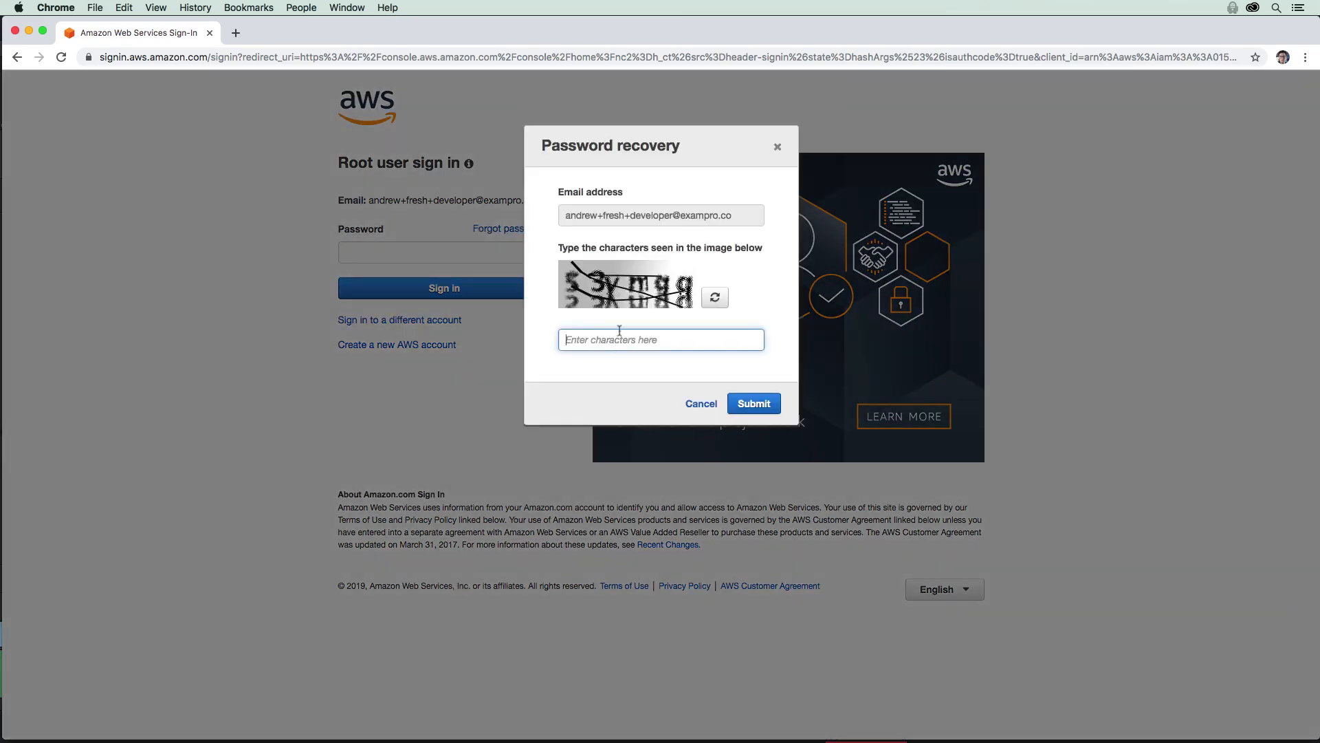
type("53ymqq")
key("Return")
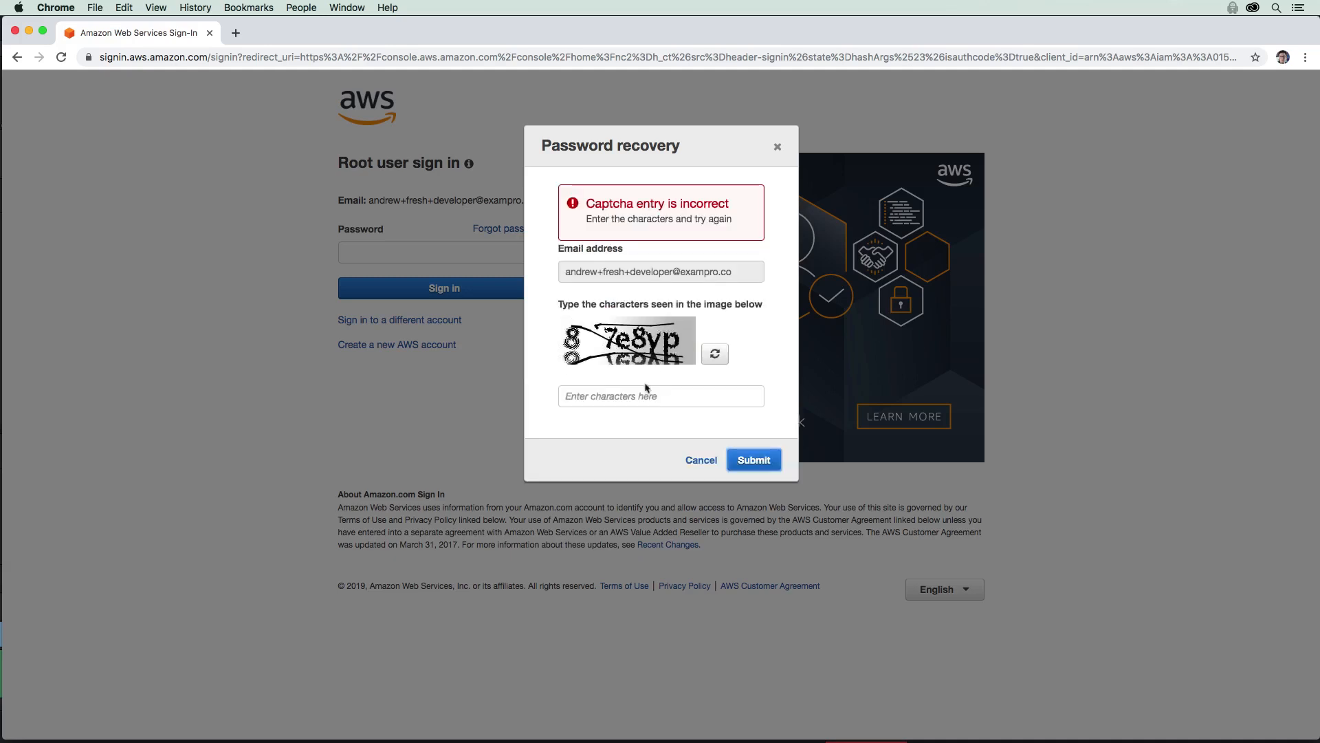
left_click(641, 391)
type("8")
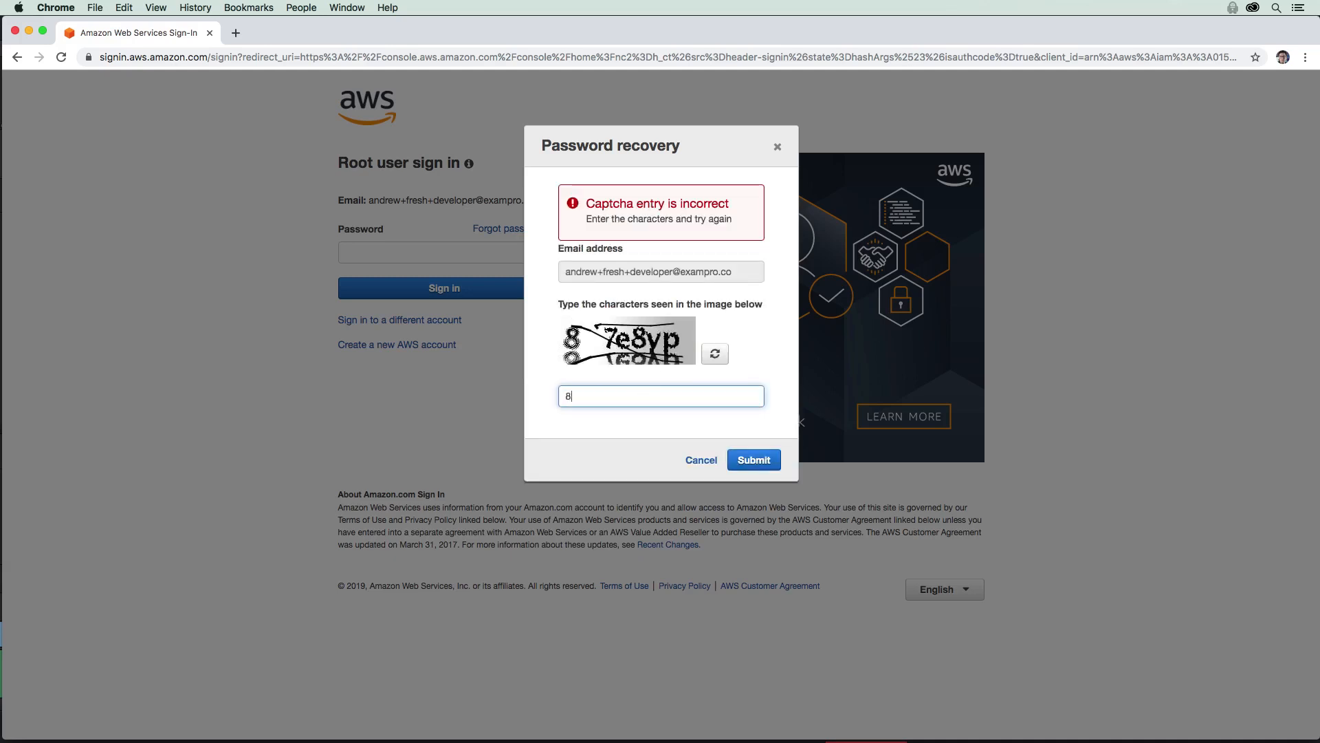
type("7e8yp")
left_click(750, 460)
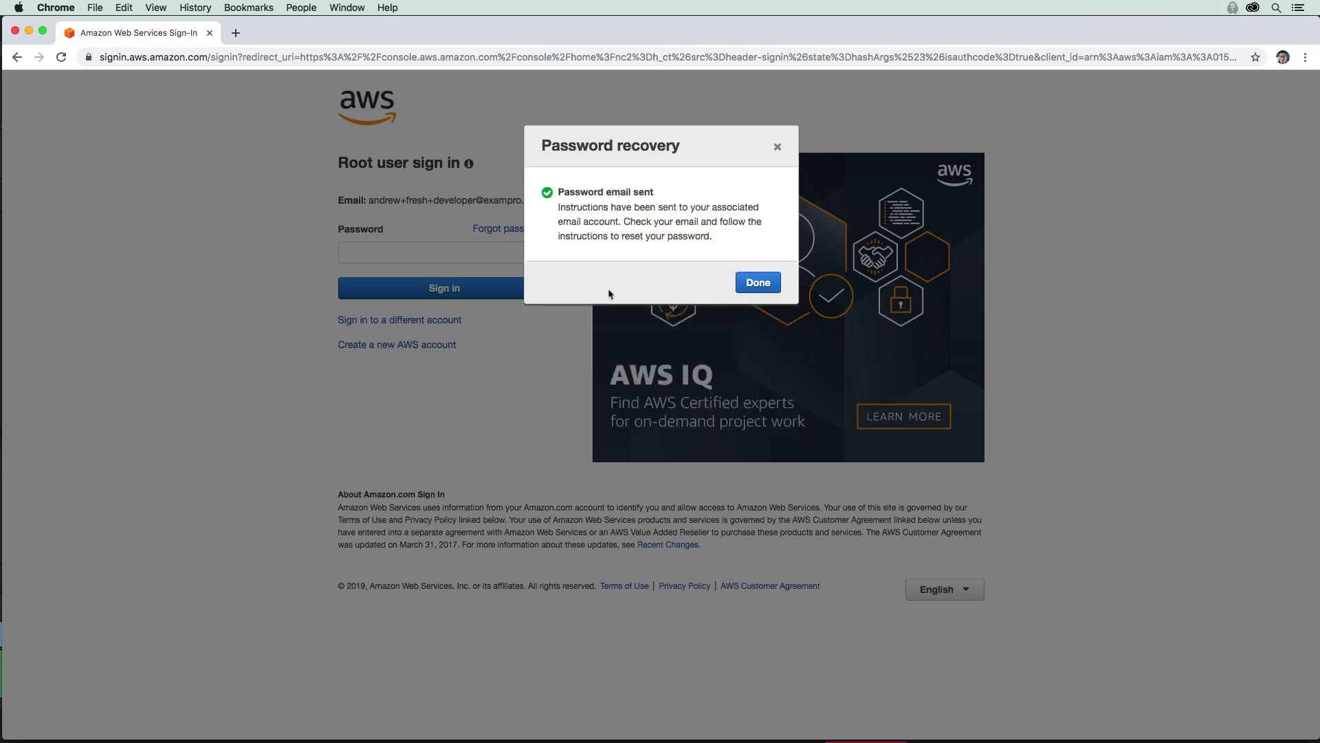
Step: Open the AWS Password Assistance e-mail and follow its root password reset link
left_click_drag(569, 207, 739, 268)
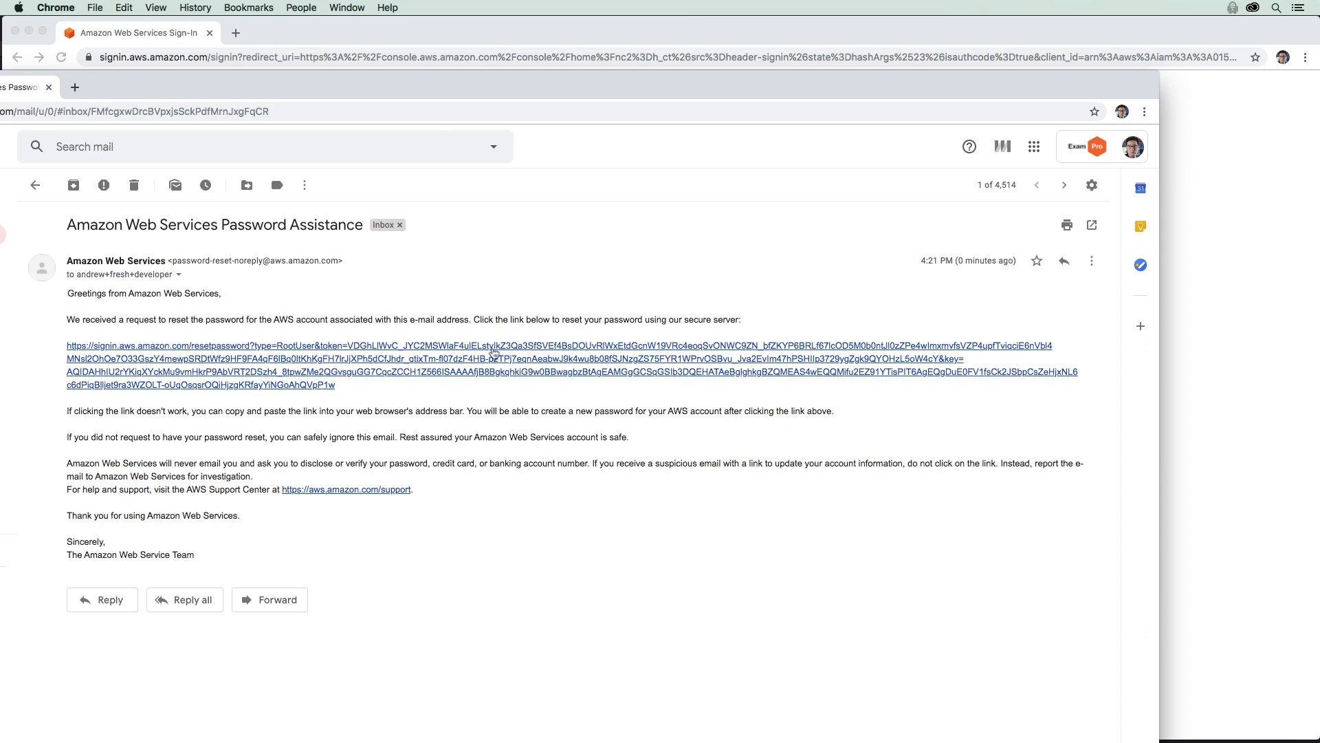
left_click(494, 353)
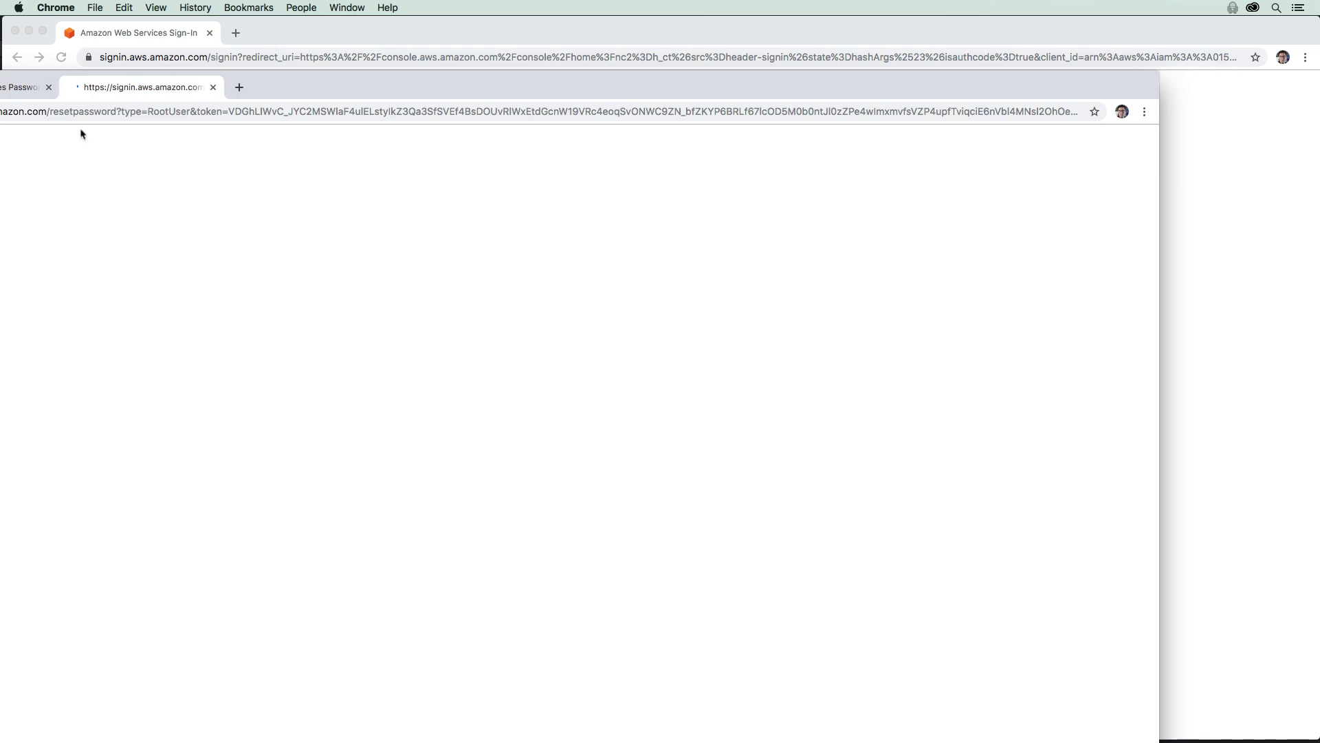
Step: Enter and confirm a new root password, submit it, and close the reset window
left_click(416, 298)
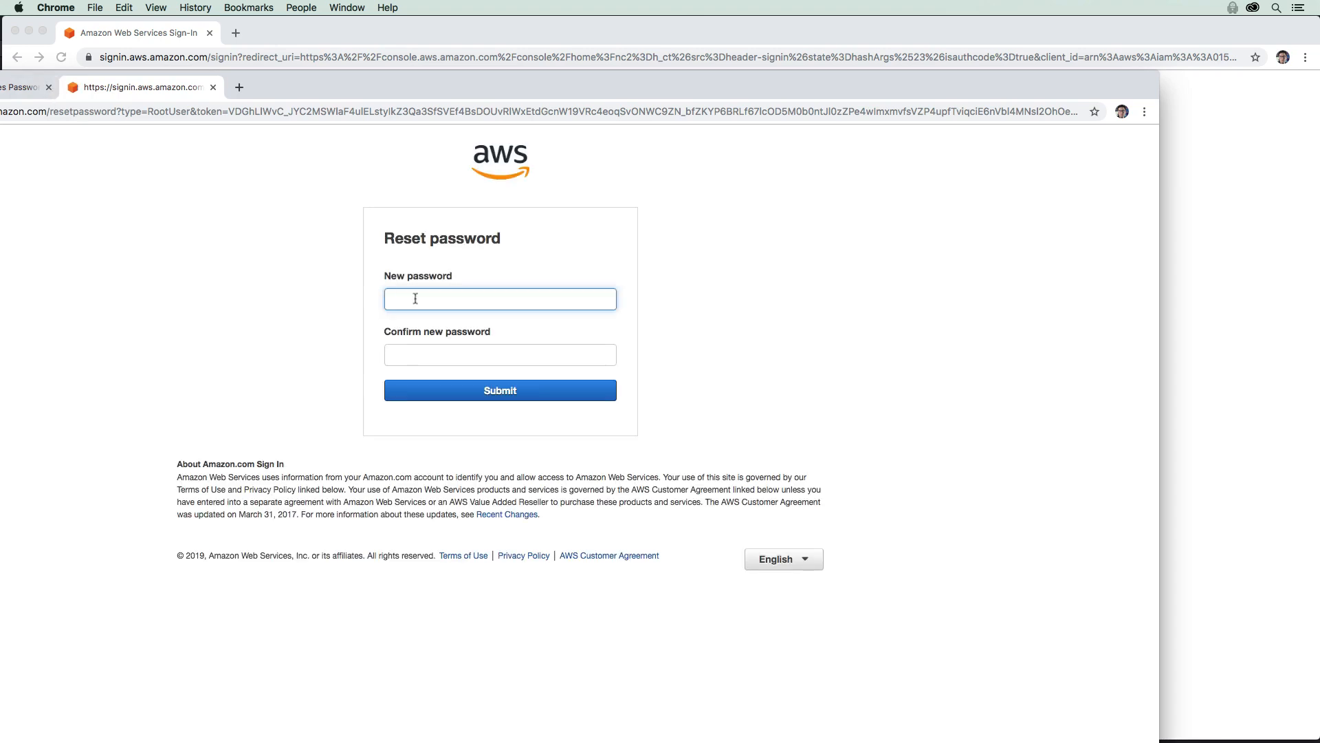
type("P•••••••••")
key("Tab")
type("•••")
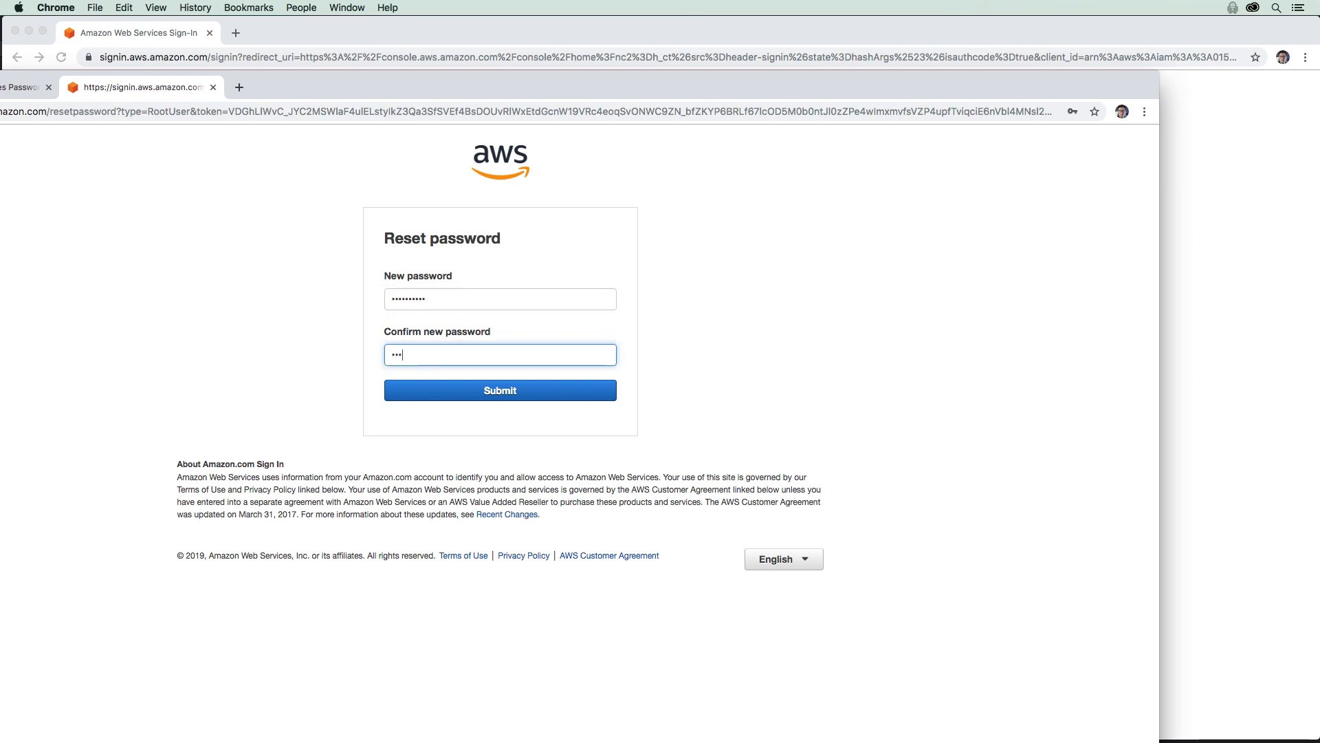
type("•••••••")
key("Return")
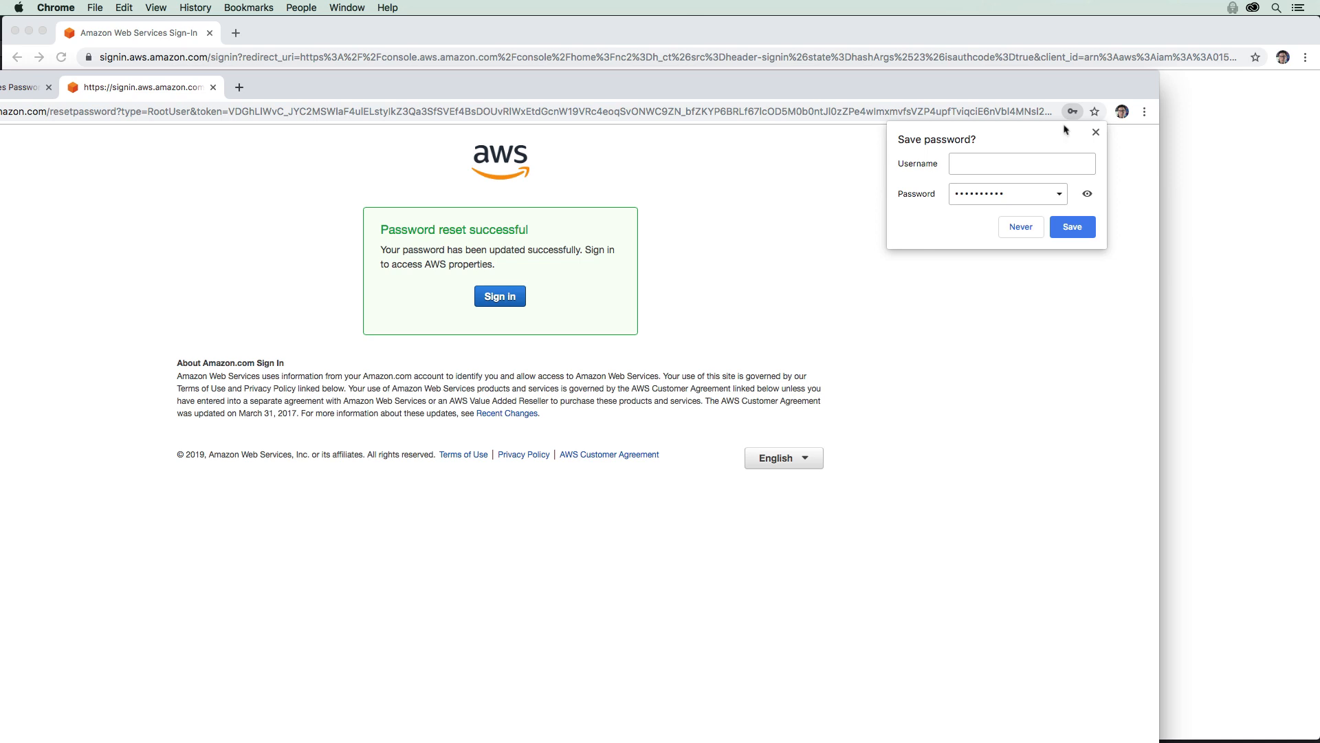
left_click(1096, 132)
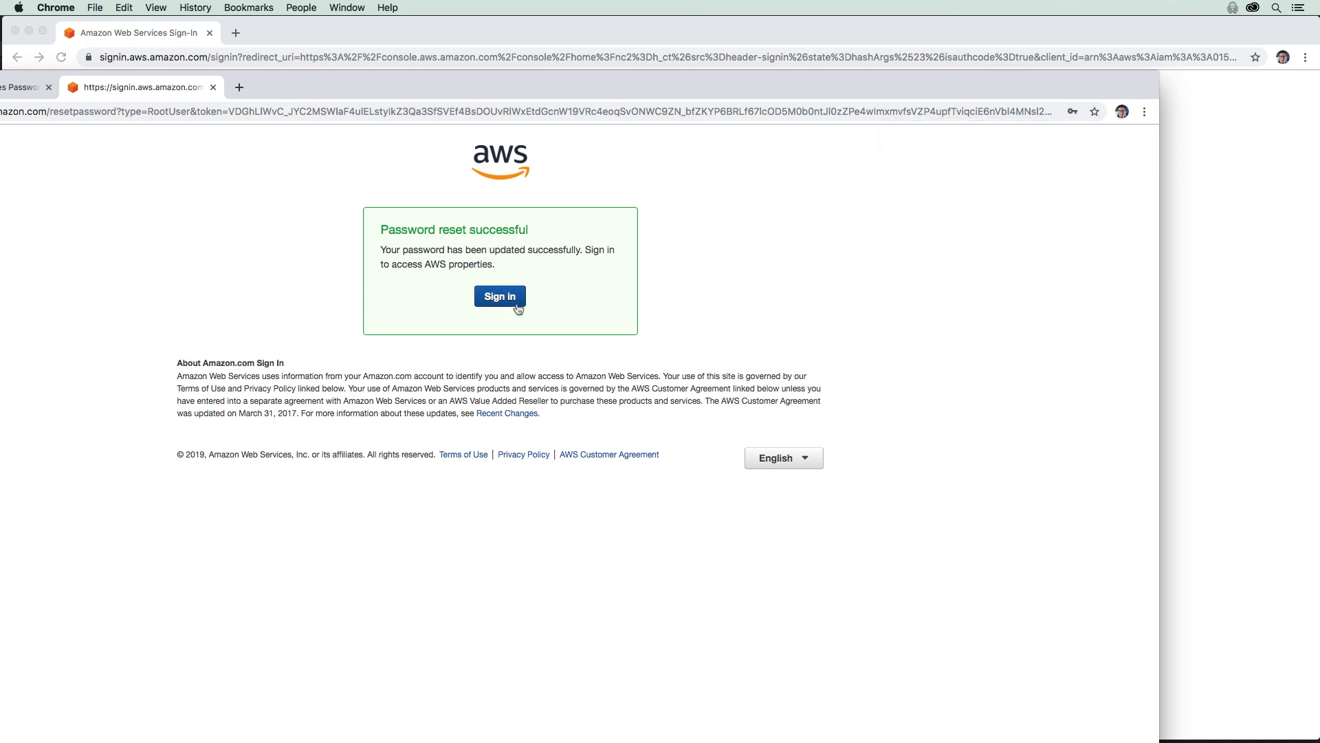
left_click(49, 88)
left_click(49, 87)
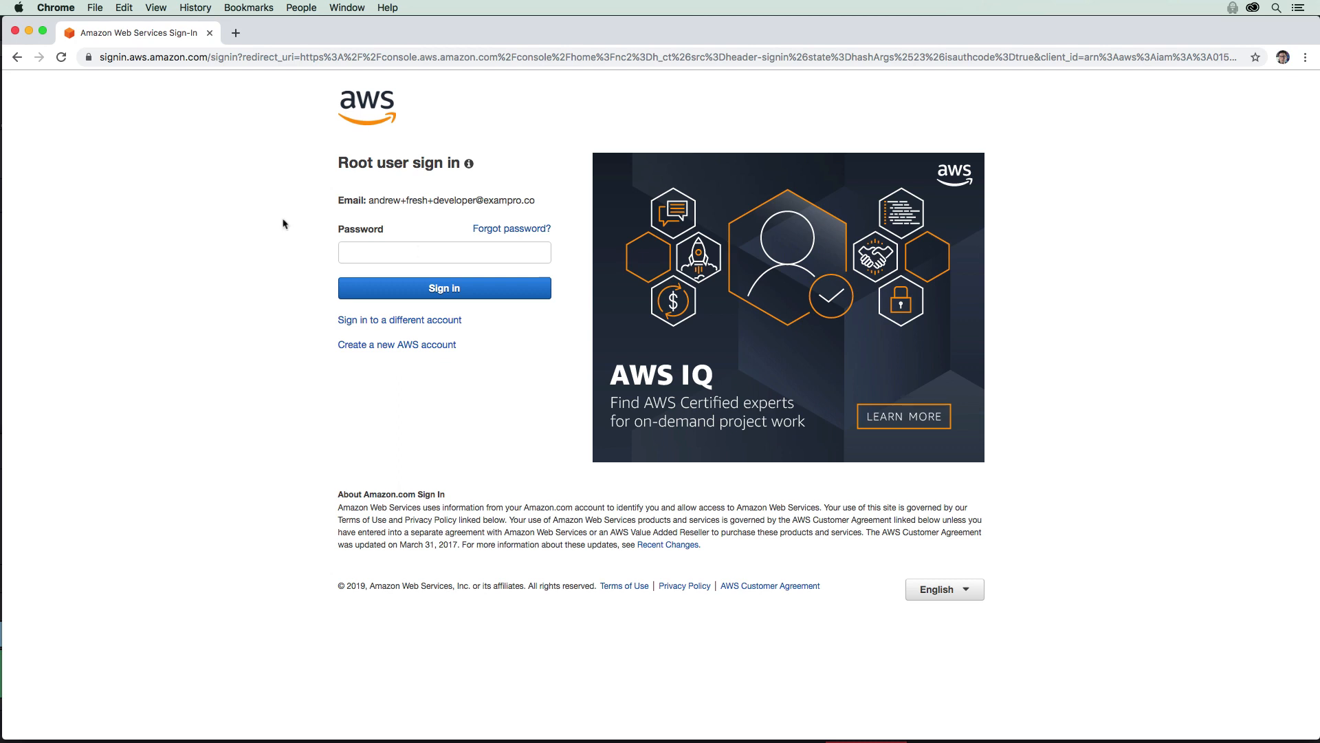
Step: Sign in to the developer account as root with the new password
left_click(420, 252)
type("****")
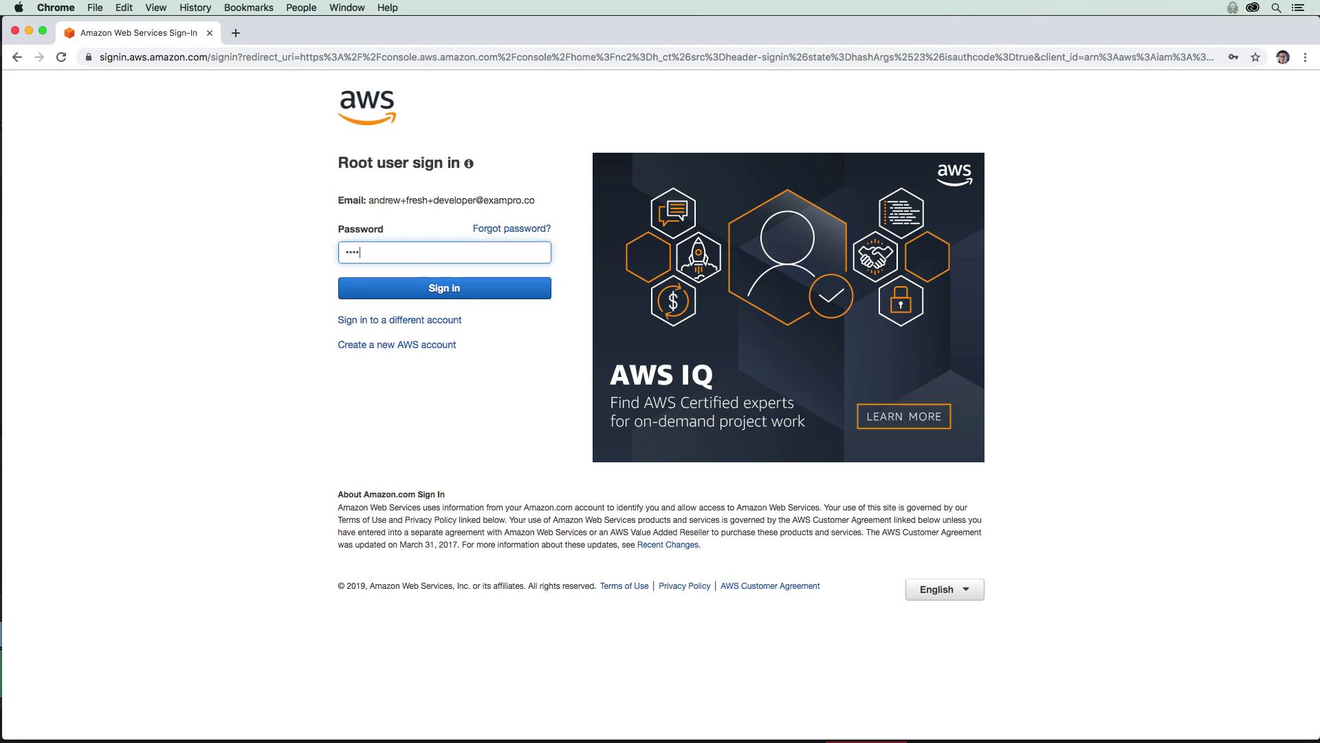
type("****")
left_click(423, 282)
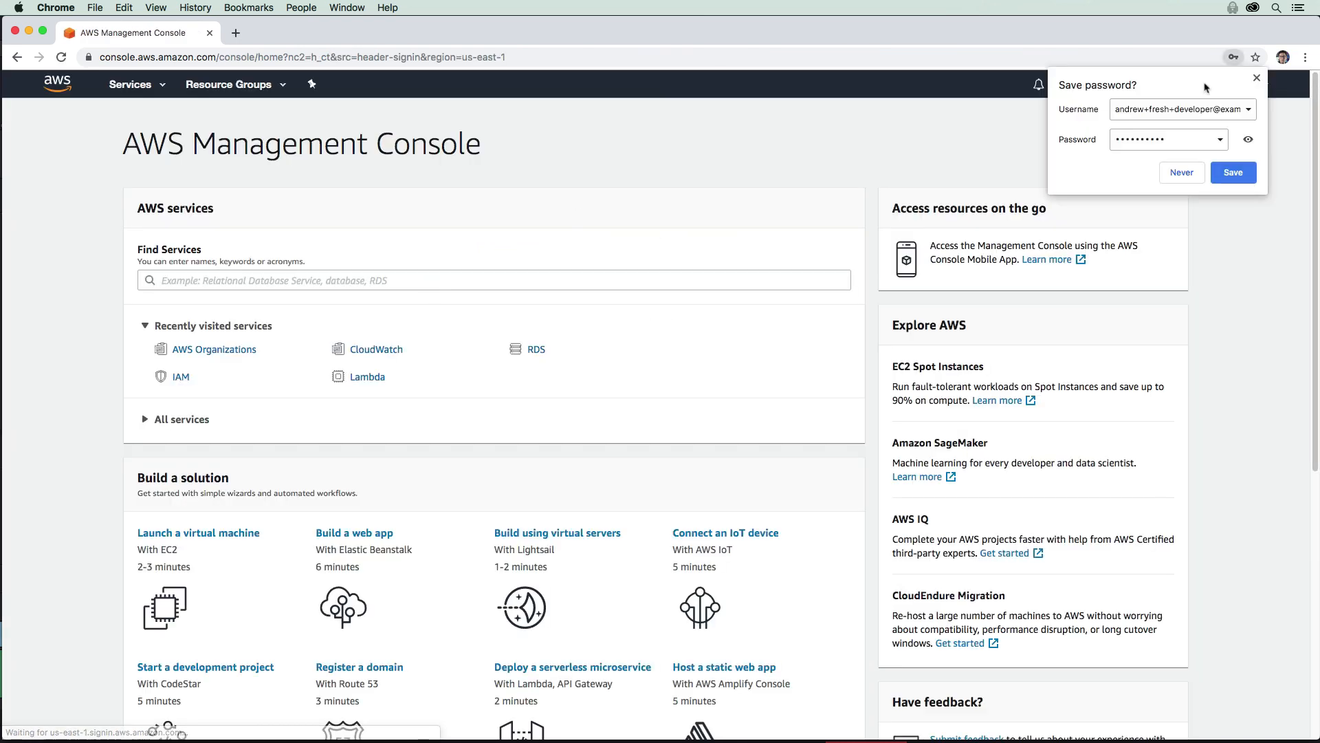
left_click(782, 178)
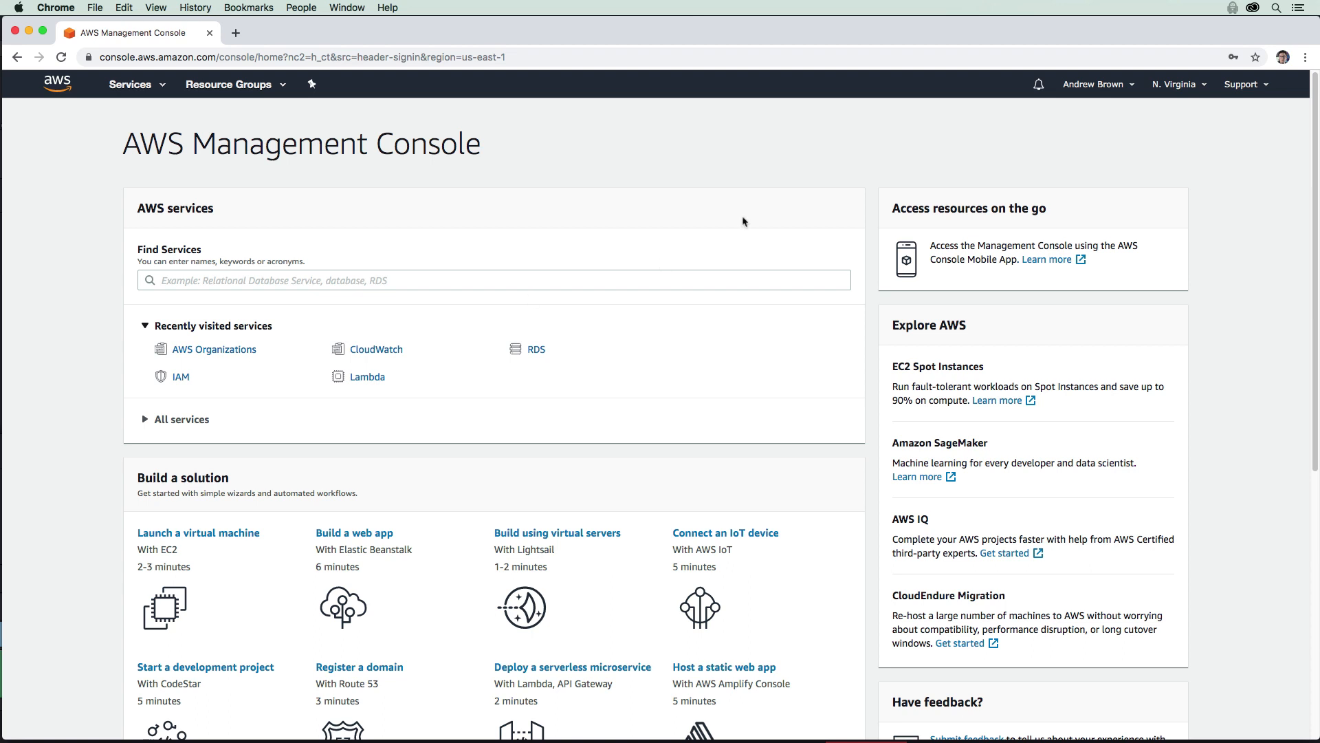
Step: Sign out of the developer account and sign back in as the management account's root user
left_click(1099, 85)
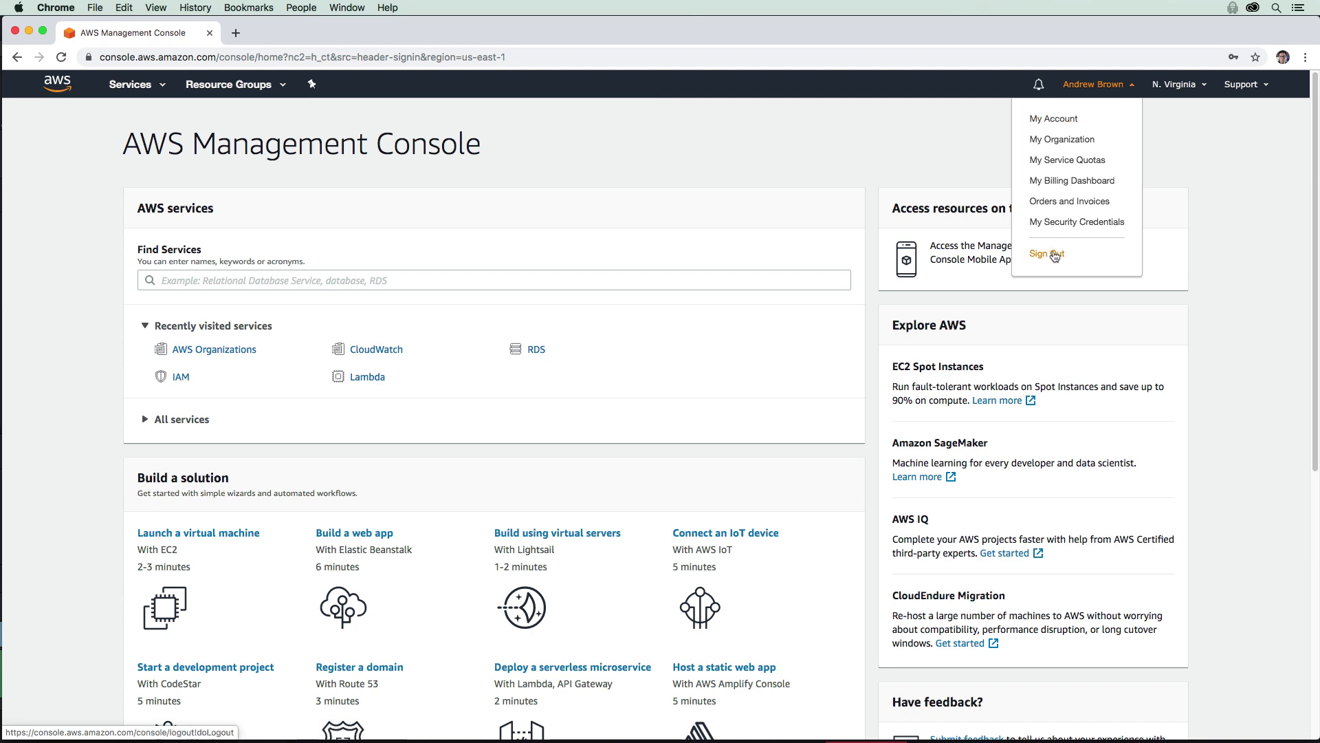
left_click(1054, 255)
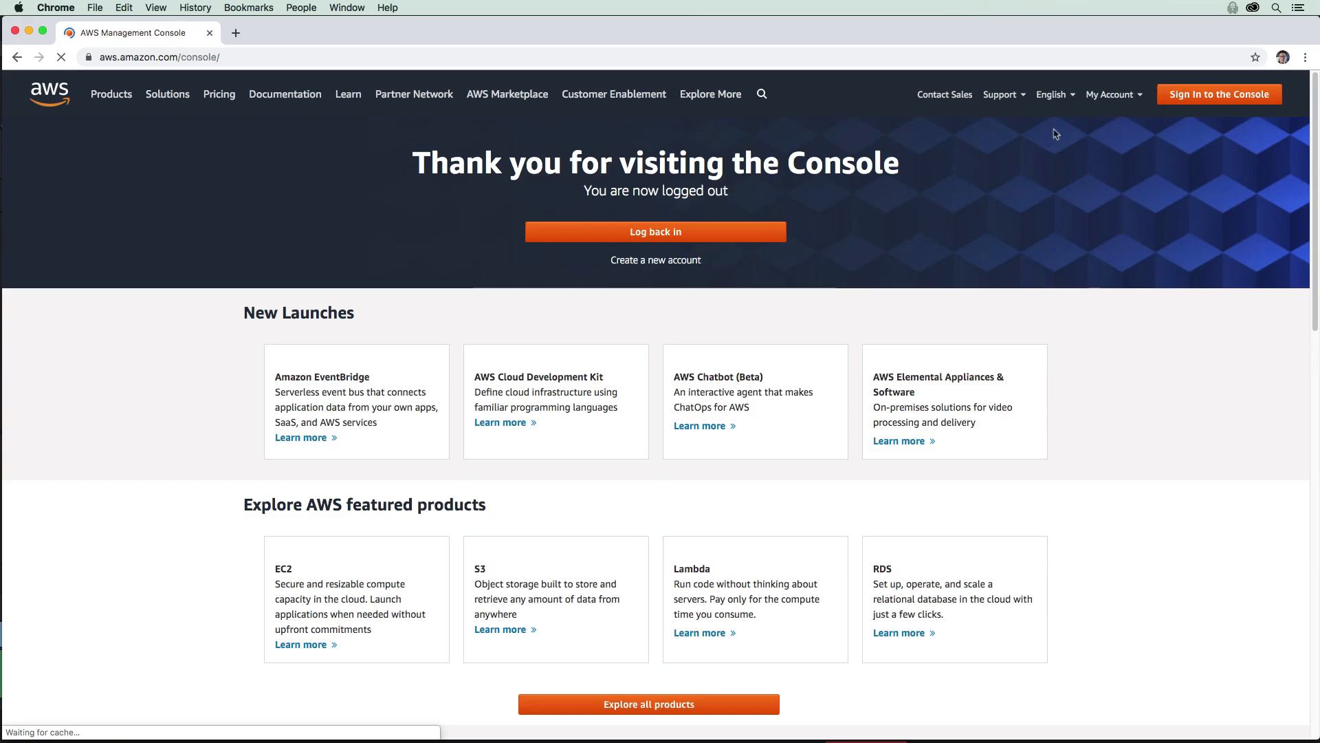
left_click(698, 231)
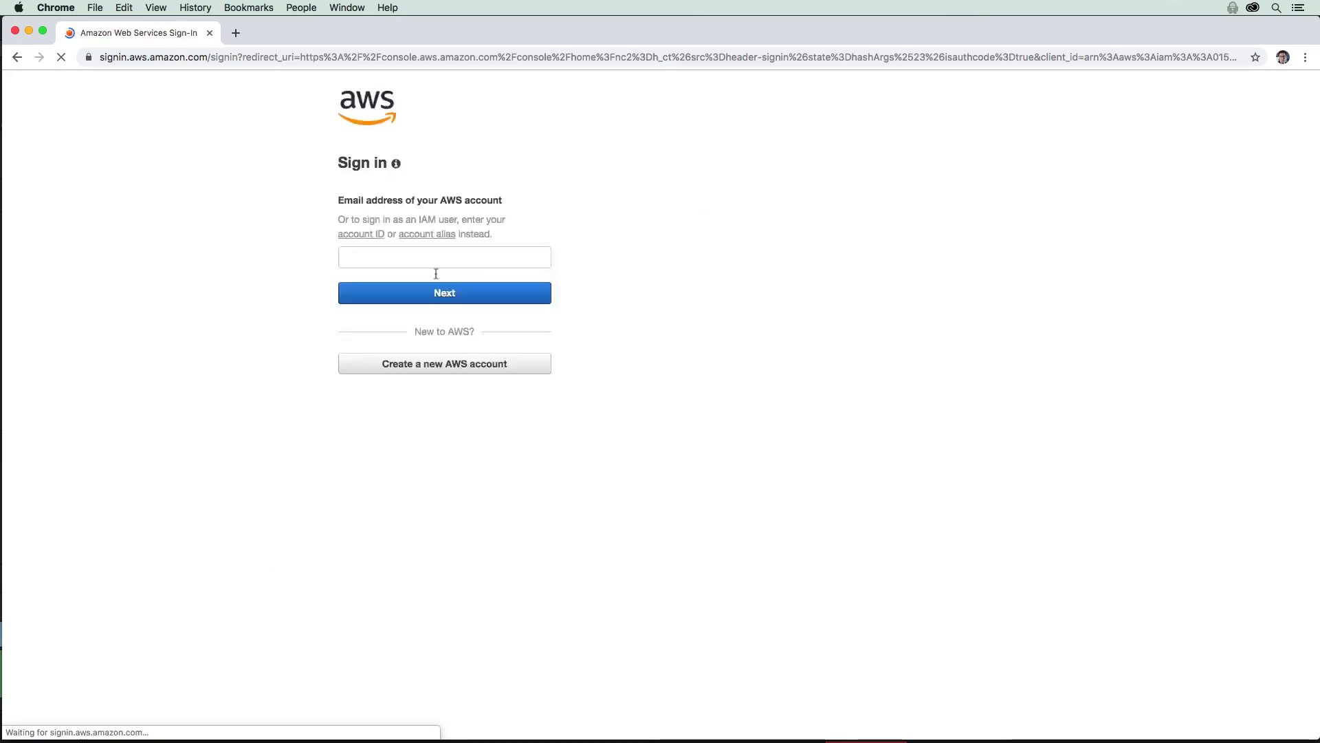
left_click(453, 259)
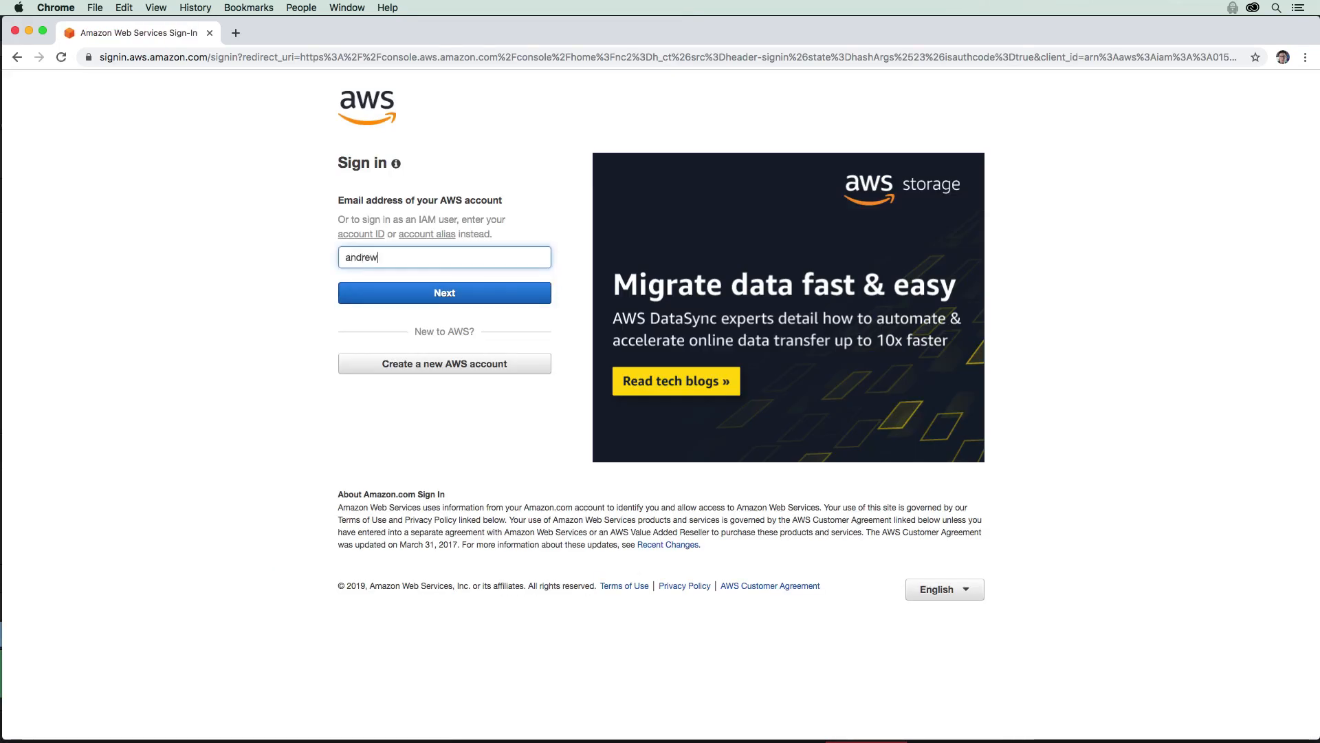
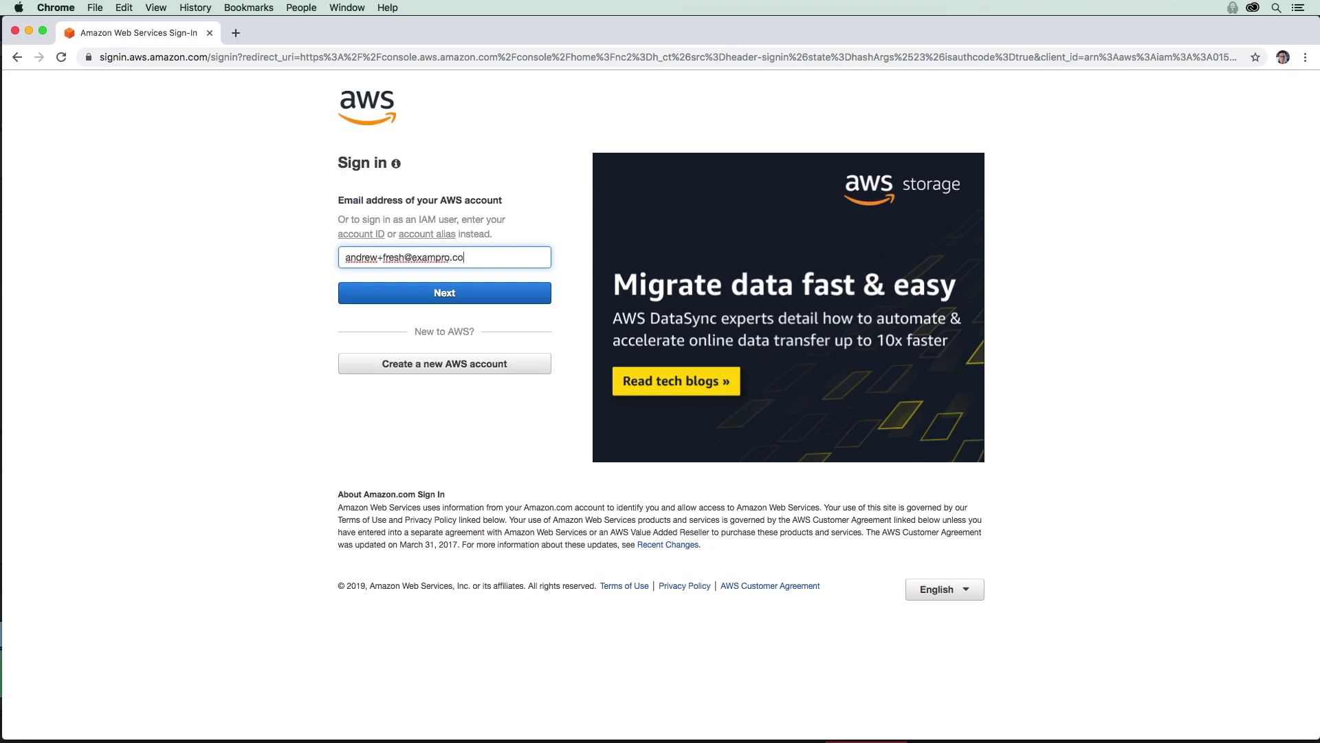
key("Return")
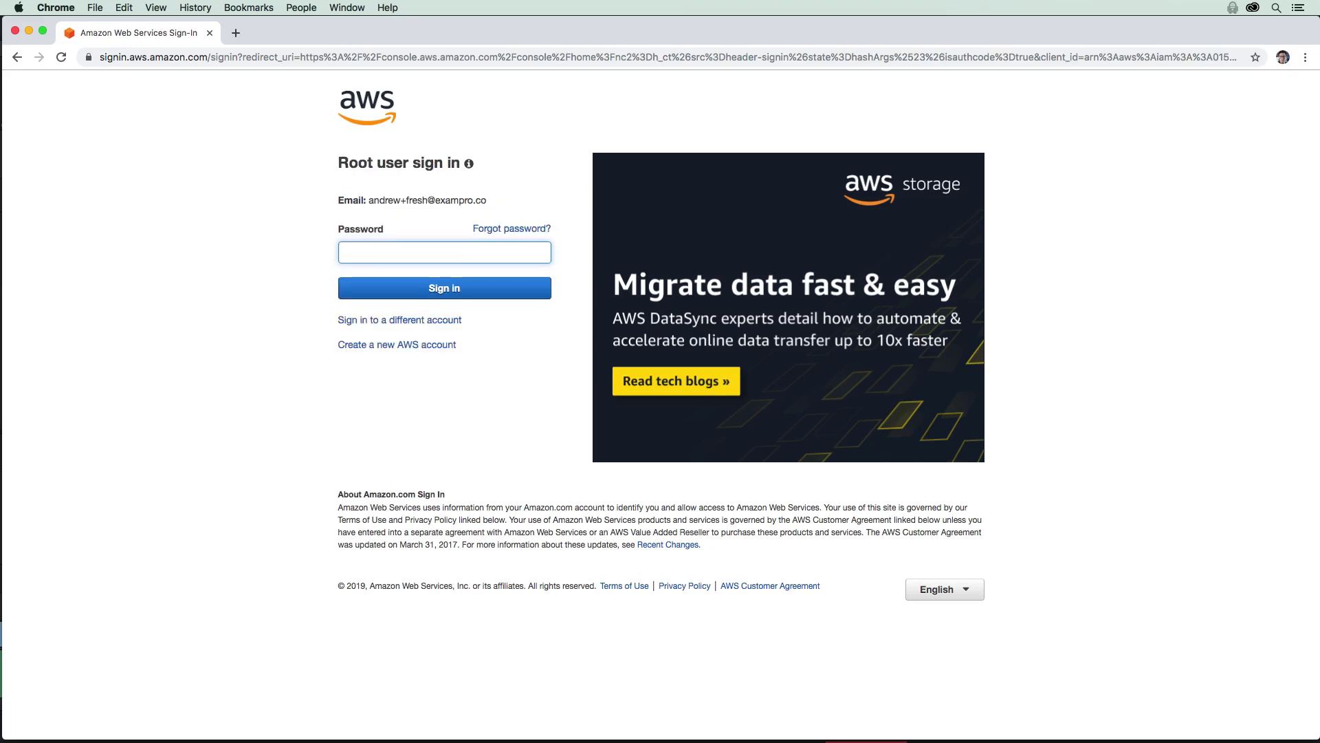
type("••••••••••")
key("Return")
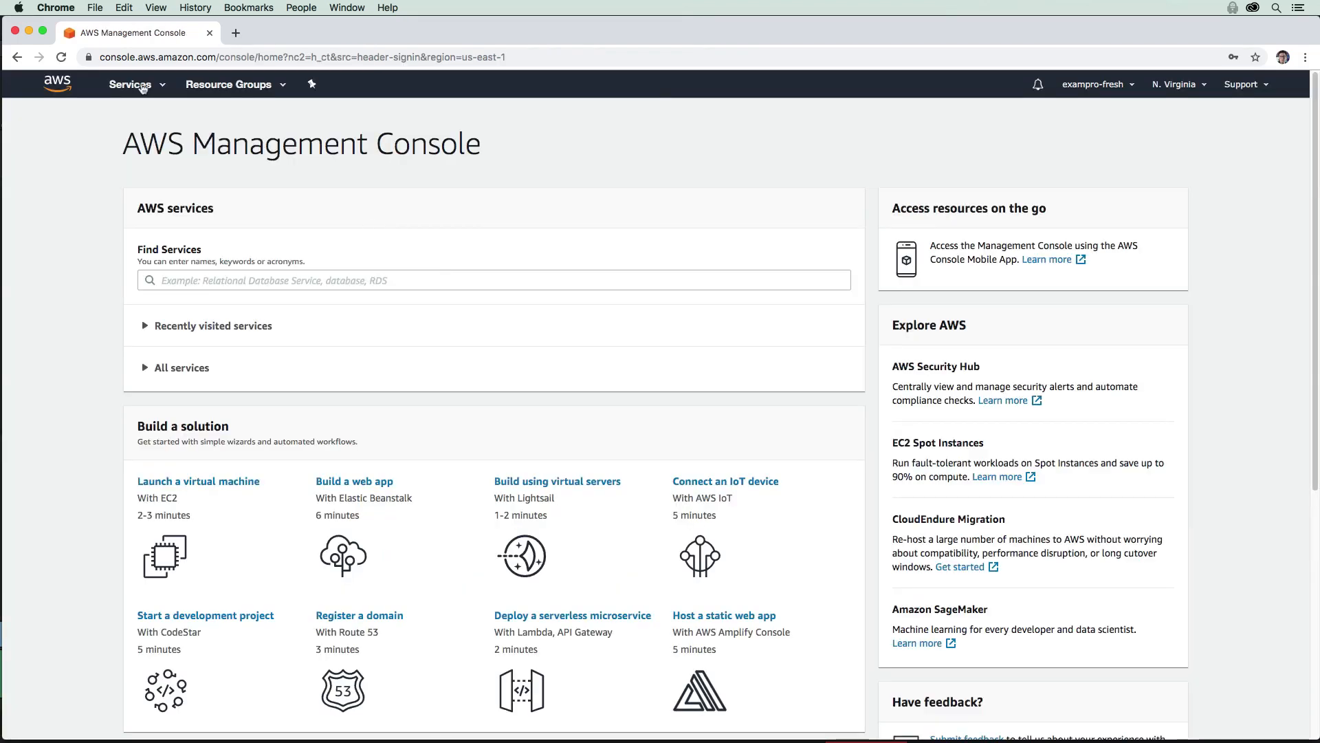
Step: Find AWS Organizations through the services search ('orga') and open it
left_click(141, 85)
type("orga")
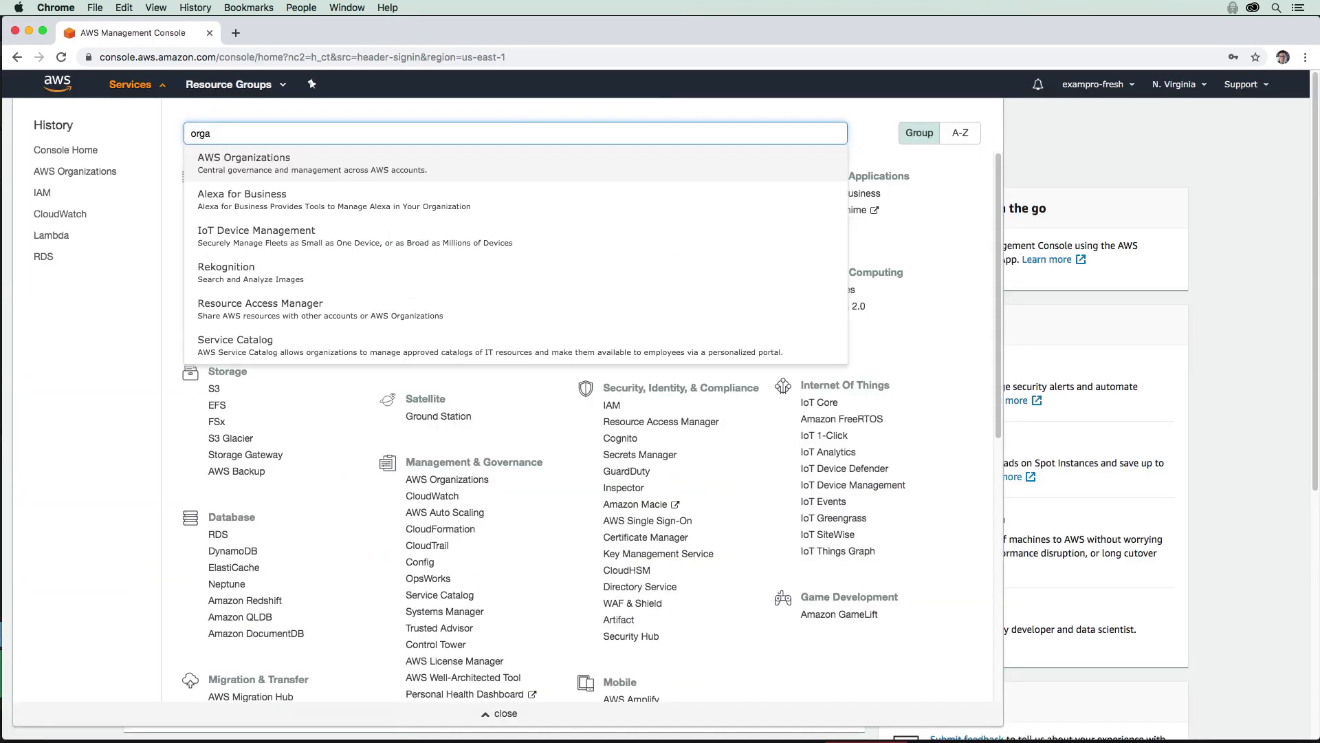
key("Return")
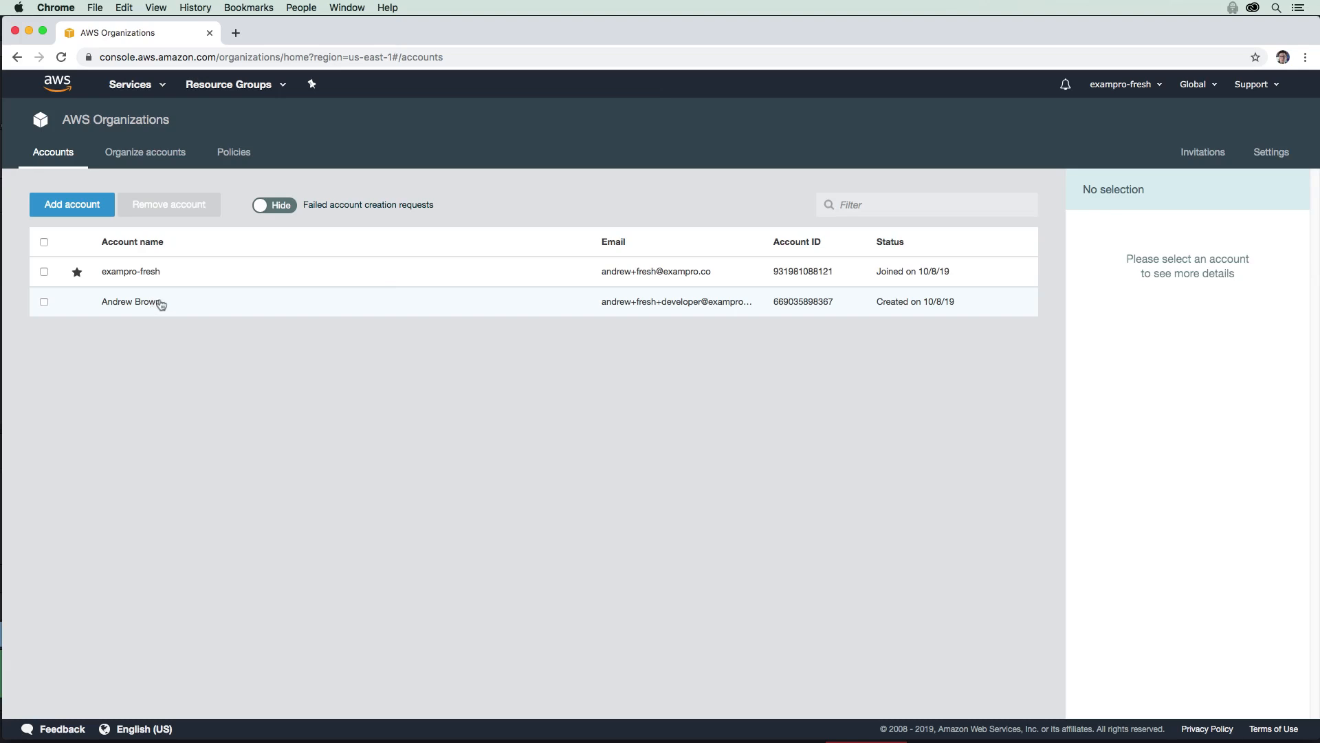
Step: Select the developer member account in the account tree and check its current organizational unit
left_click(160, 158)
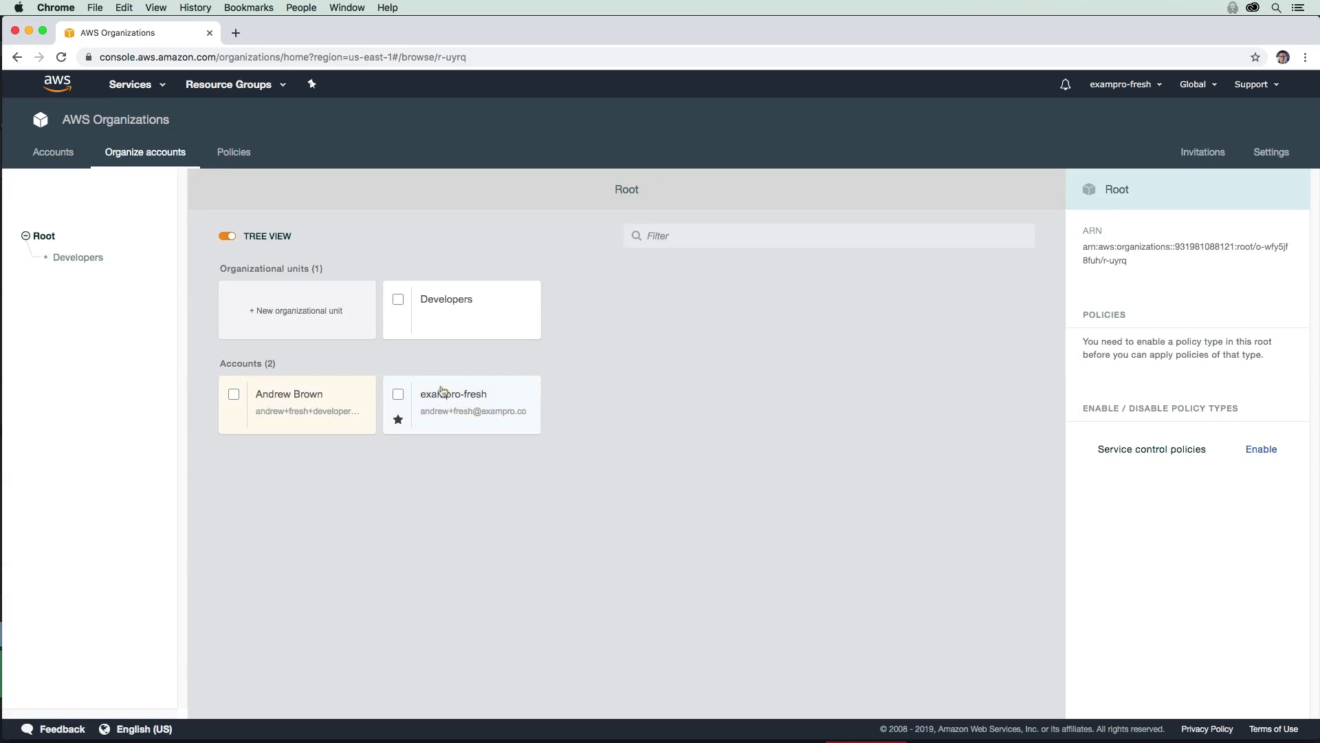
left_click_drag(442, 391, 255, 393)
left_click(255, 392)
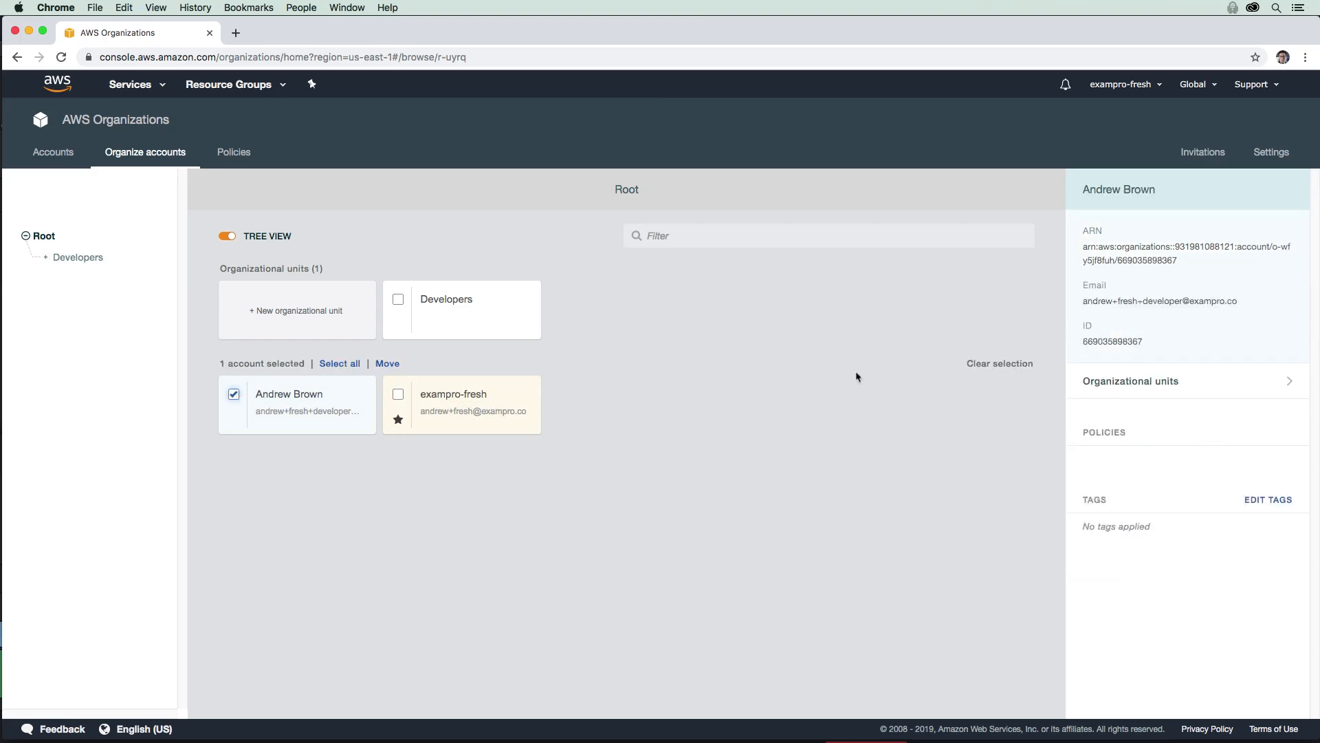
left_click(1173, 389)
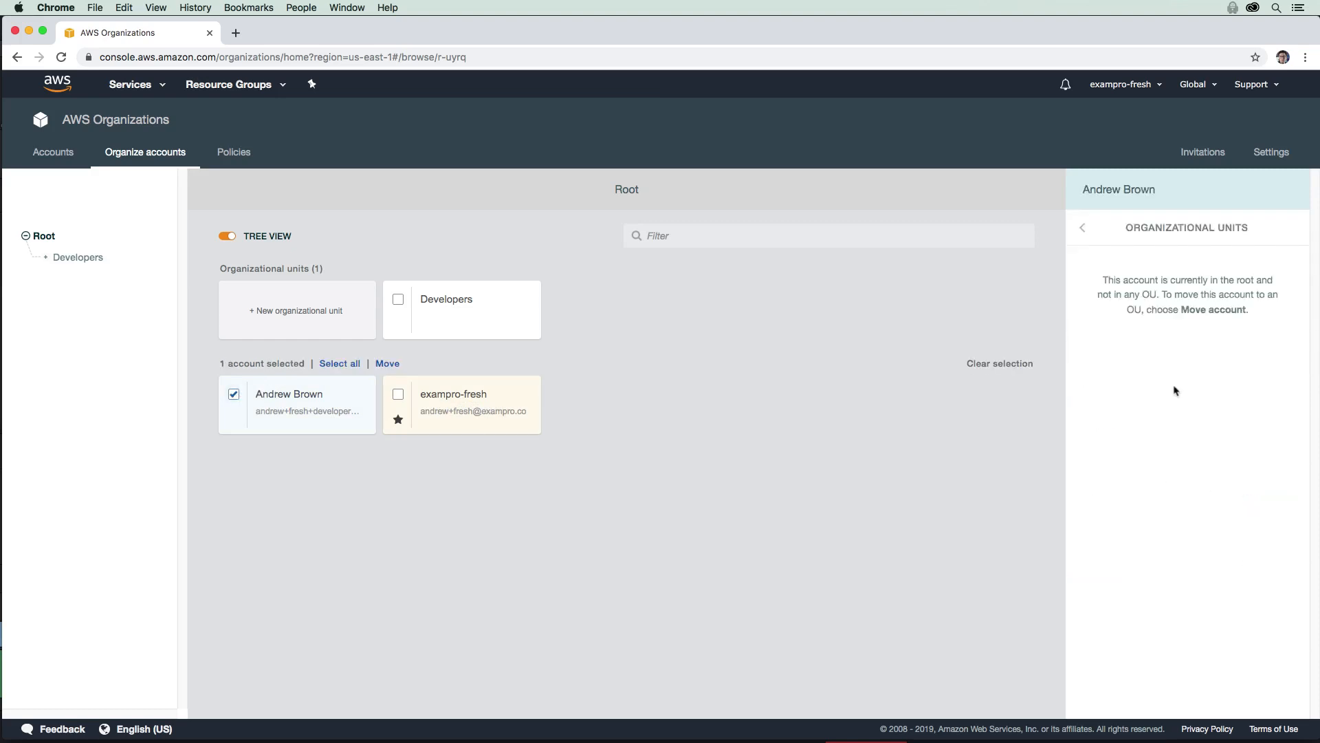
left_click_drag(1134, 280, 1225, 311)
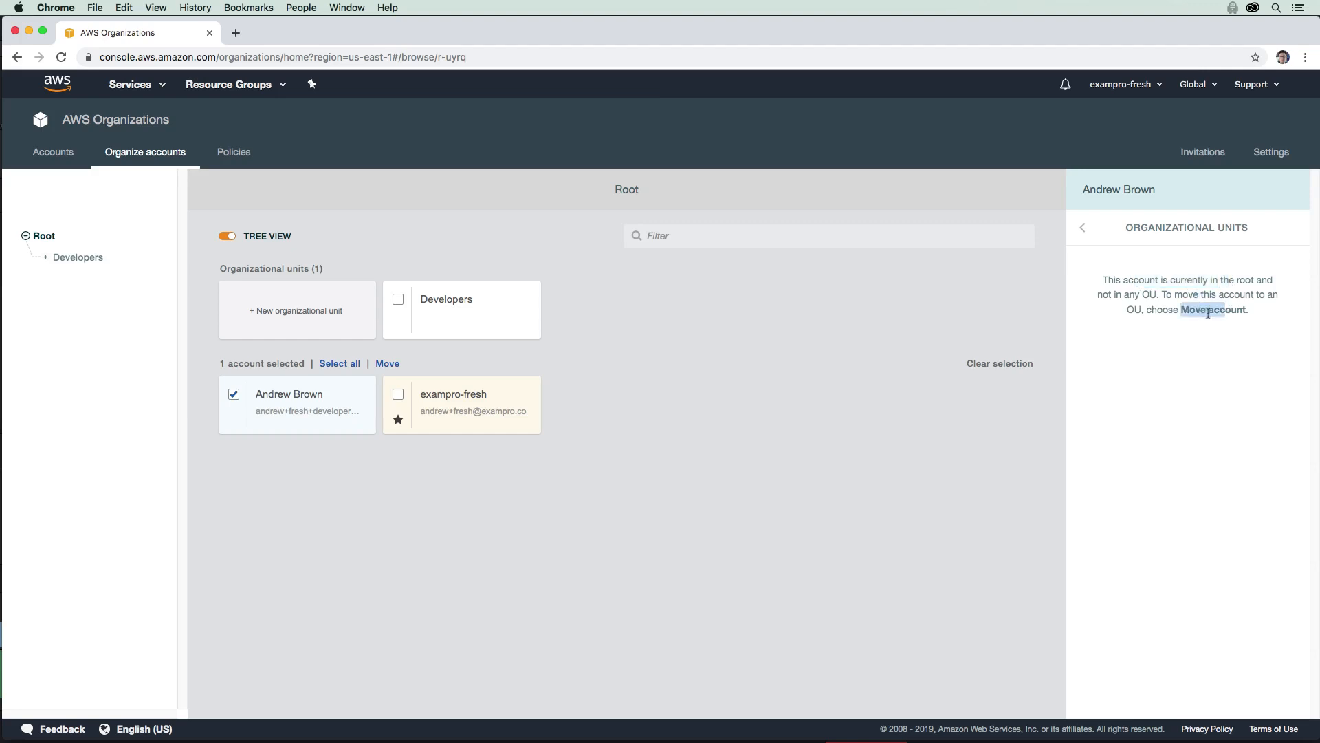
left_click(1079, 217)
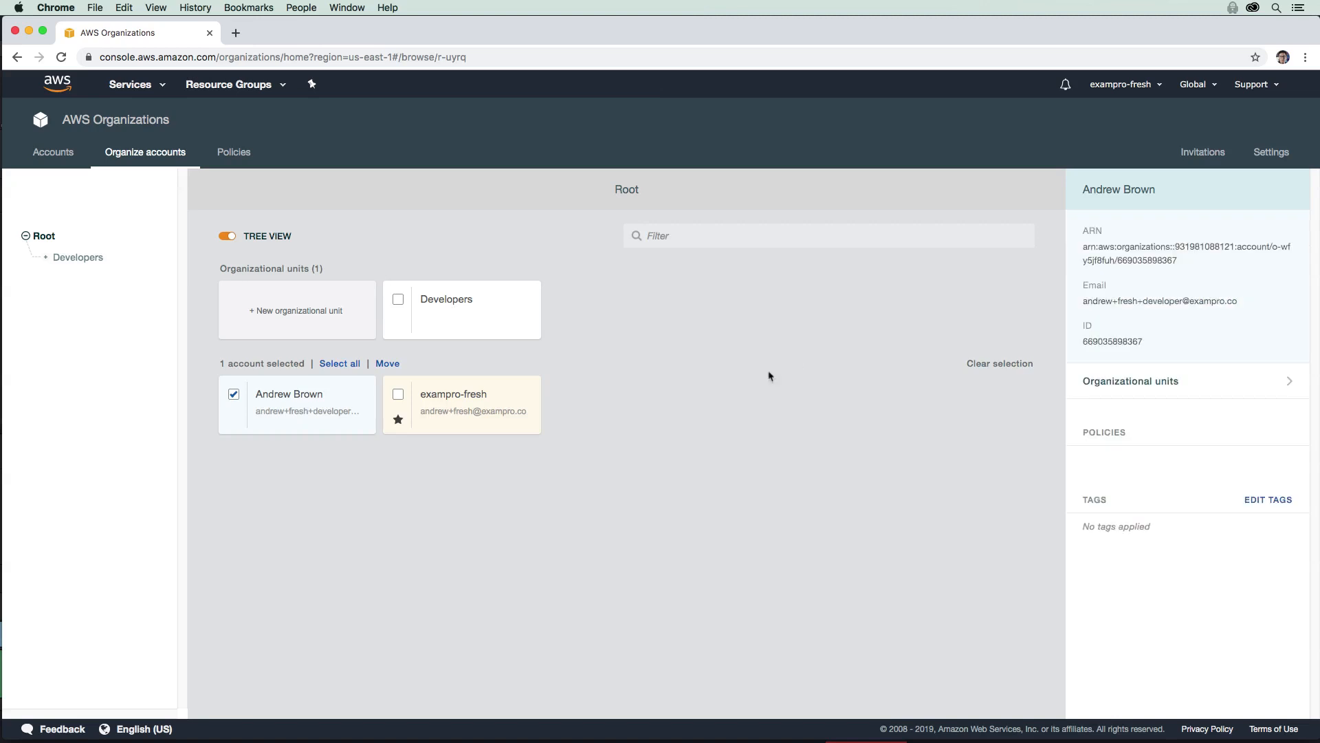
Step: Move the developer account into the Developers unit, verify it there, then view Policies
left_click(387, 364)
left_click(578, 269)
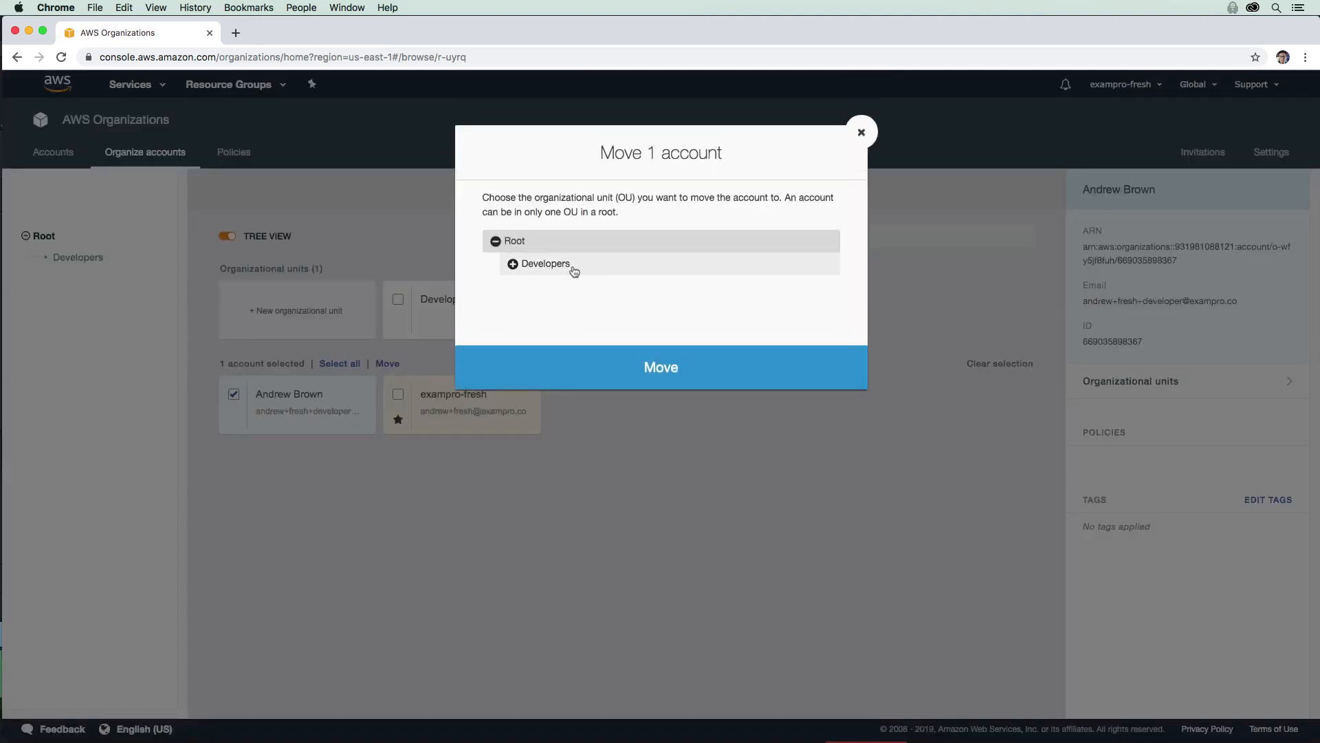
left_click(584, 367)
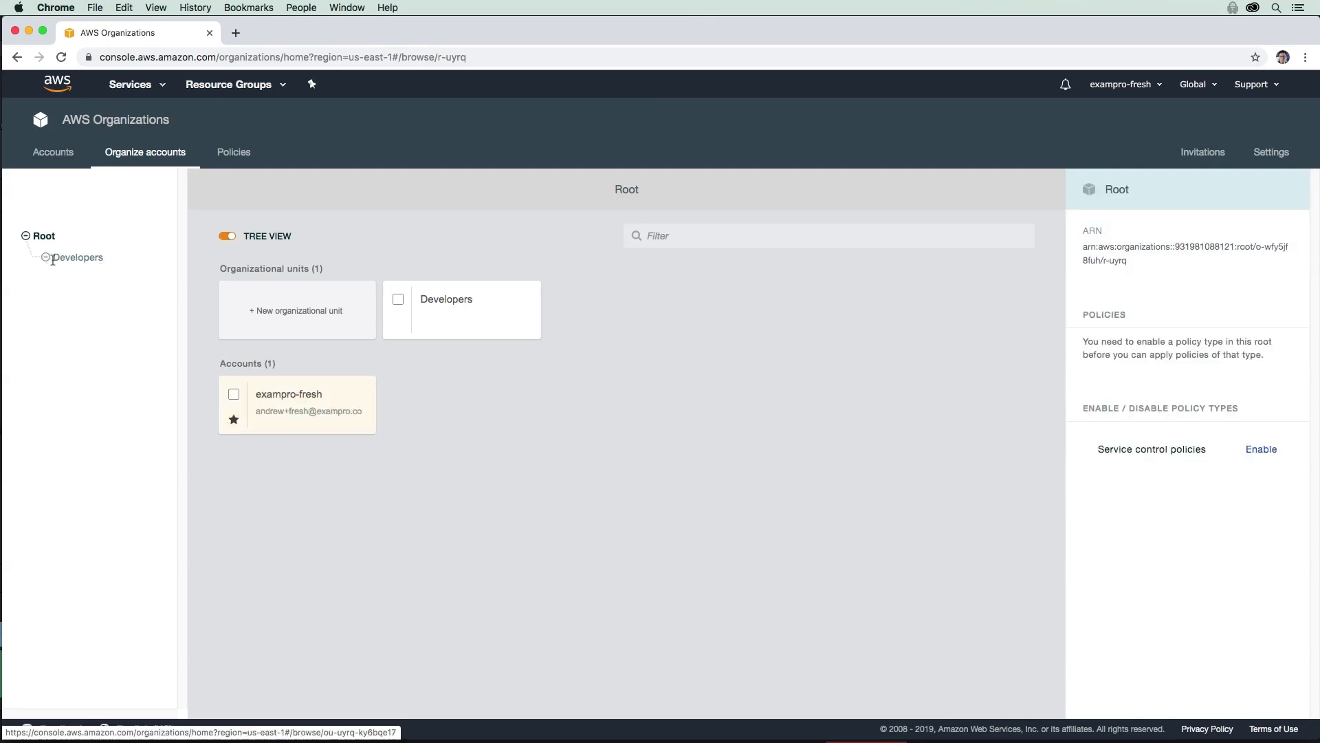
left_click(78, 260)
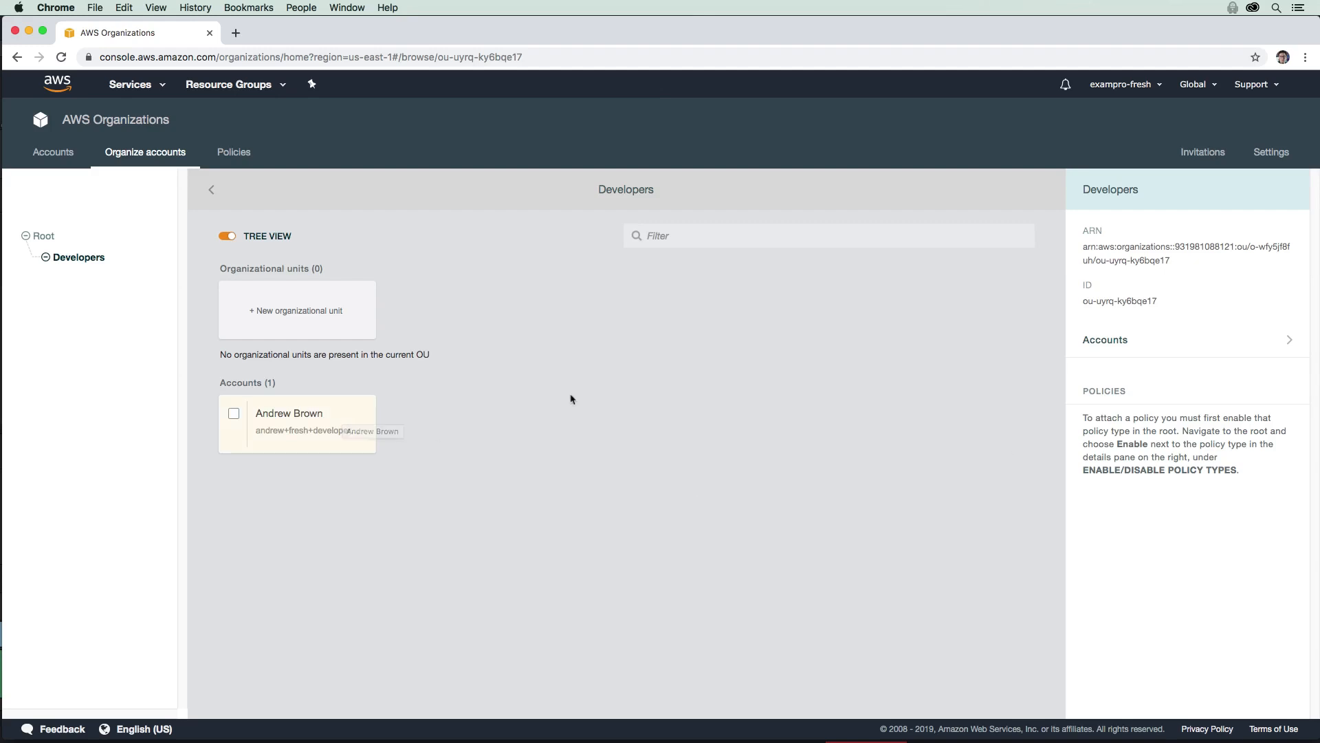
left_click(233, 152)
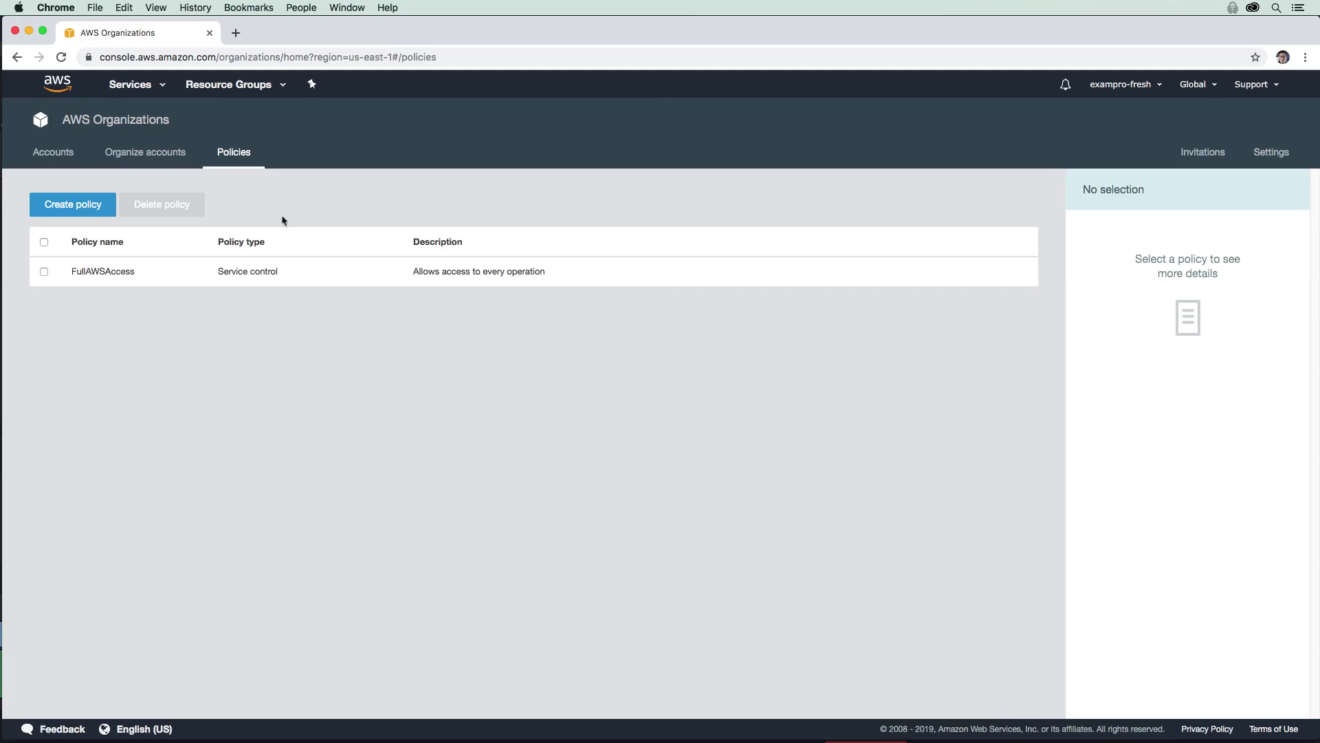
Step: Start a new SCP named OnlyEC2 whose statement allows all EC2 actions
left_click(88, 206)
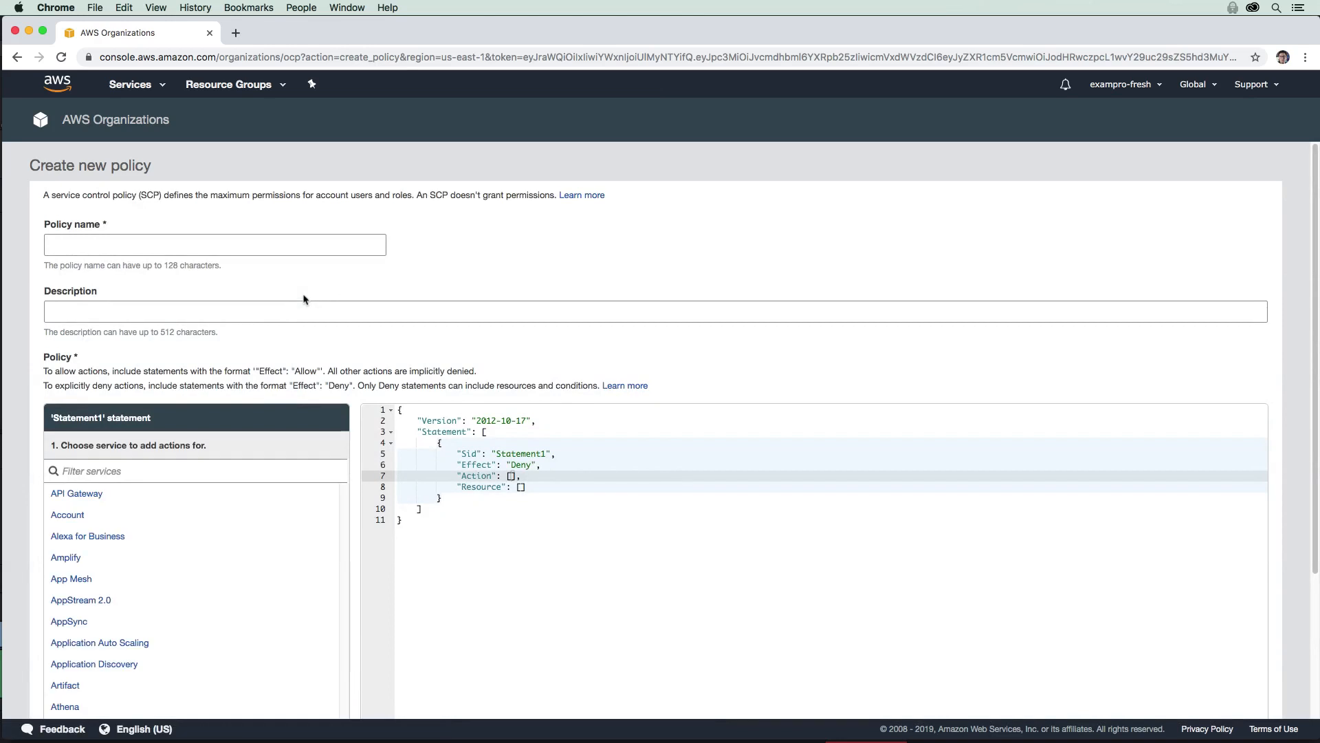
left_click(234, 246)
type("Only")
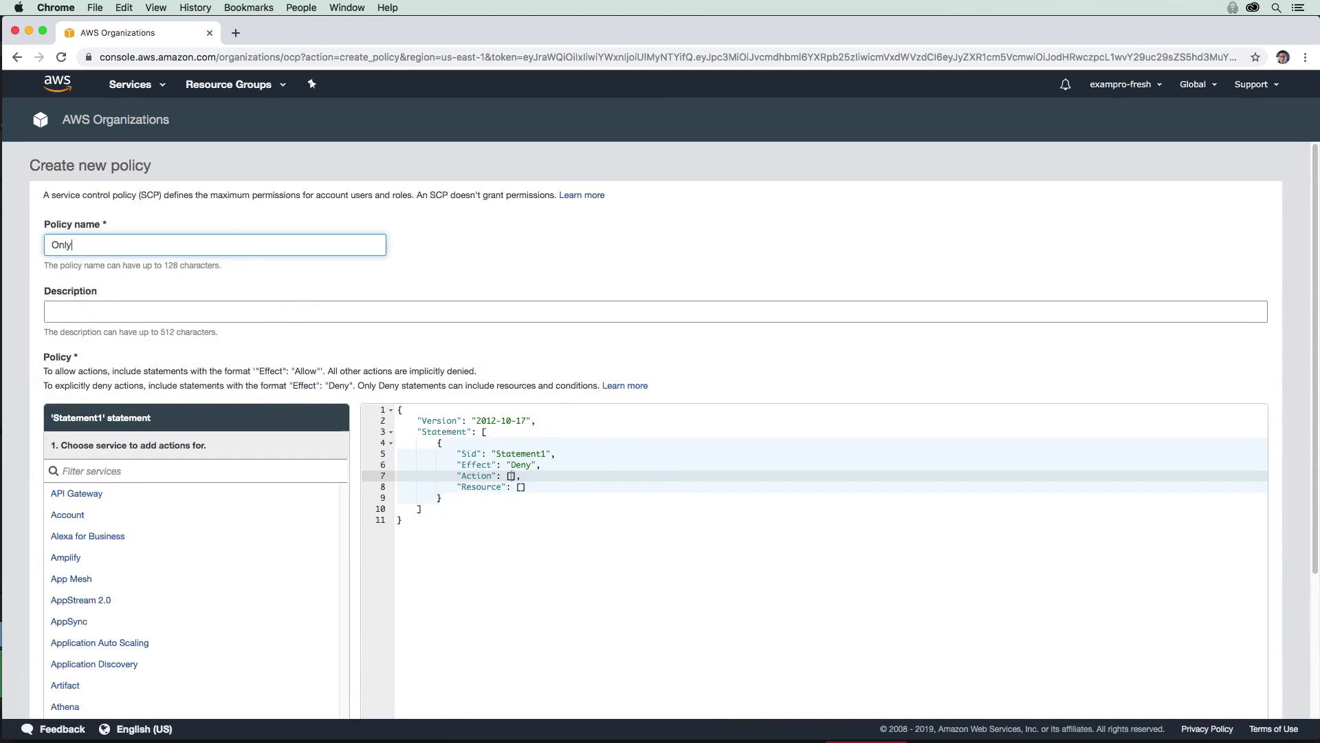
type("EC2")
key("BackSpace")
key("BackSpace")
type("C2")
scroll(183, 304, "down", 3)
left_click(153, 342)
type("e")
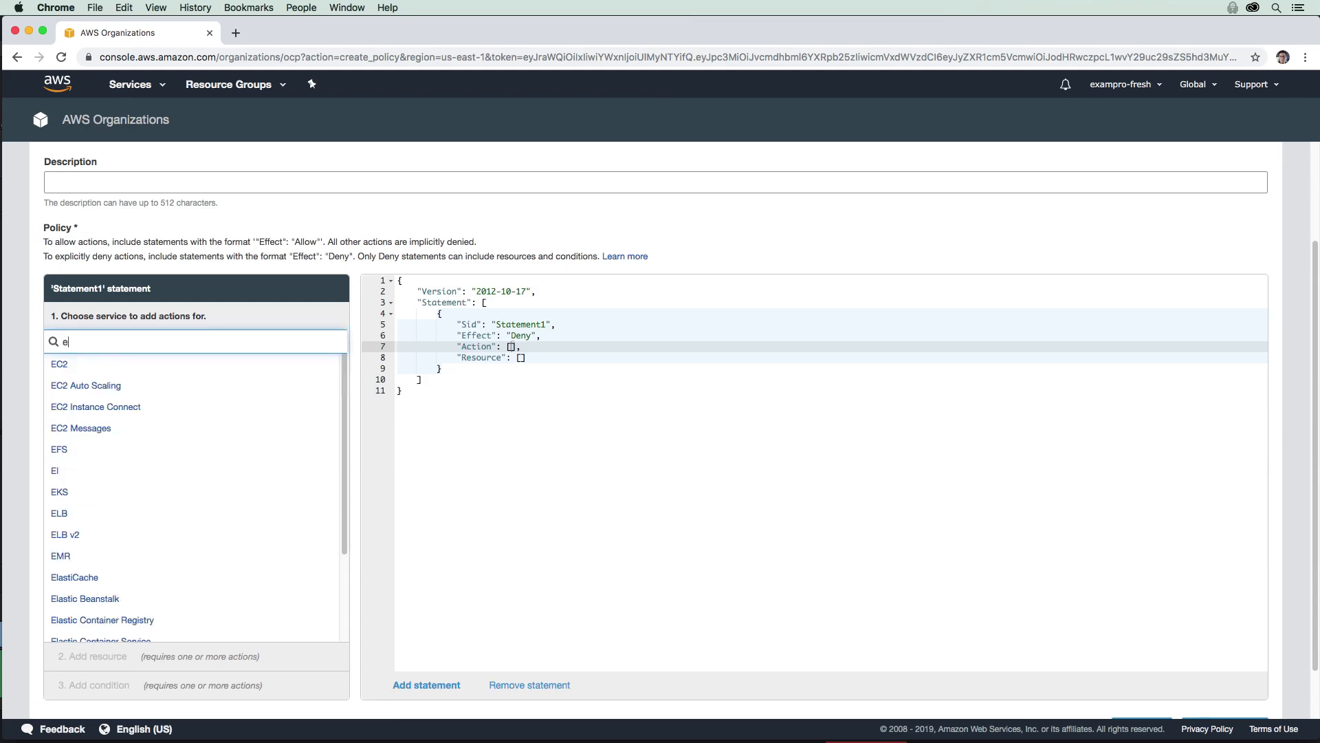
type("c2")
left_click(82, 365)
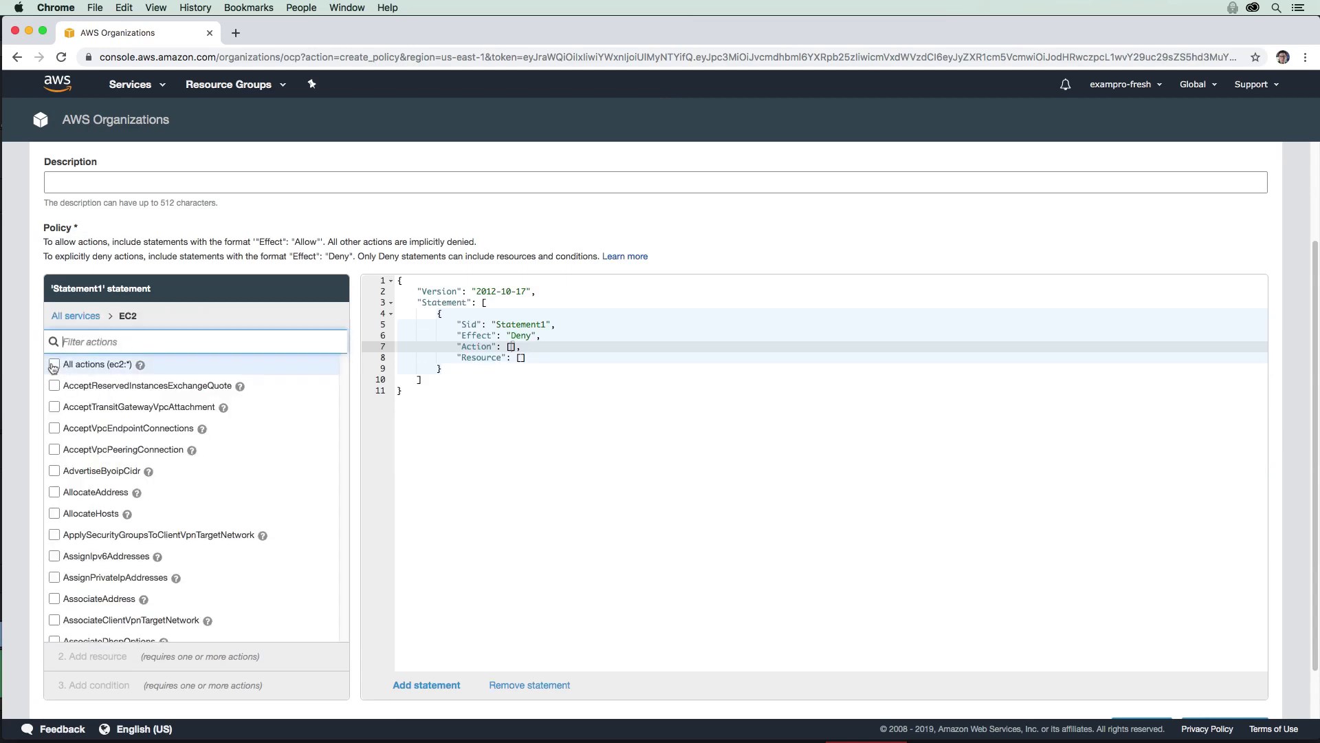
left_click(54, 365)
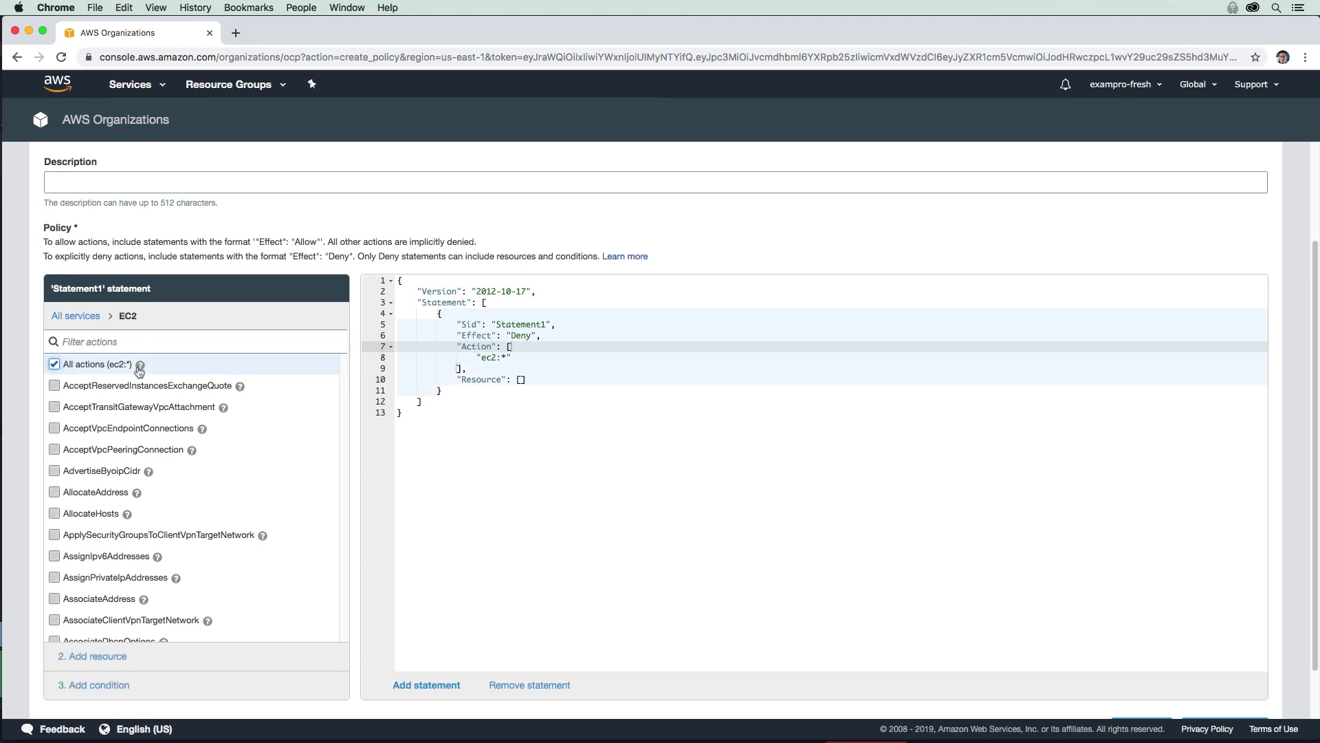
Step: Add all resources as the statement's resource target
left_click(124, 659)
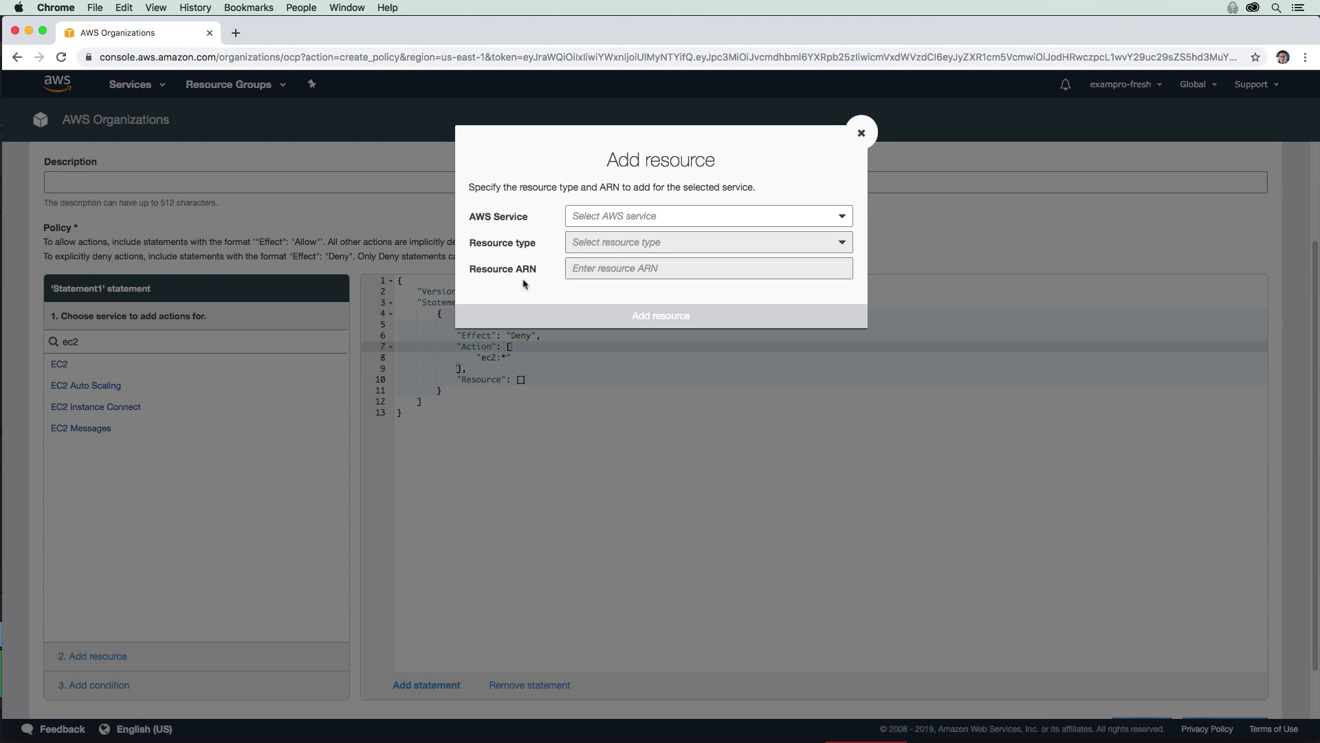
left_click_drag(538, 188, 606, 188)
left_click(617, 245)
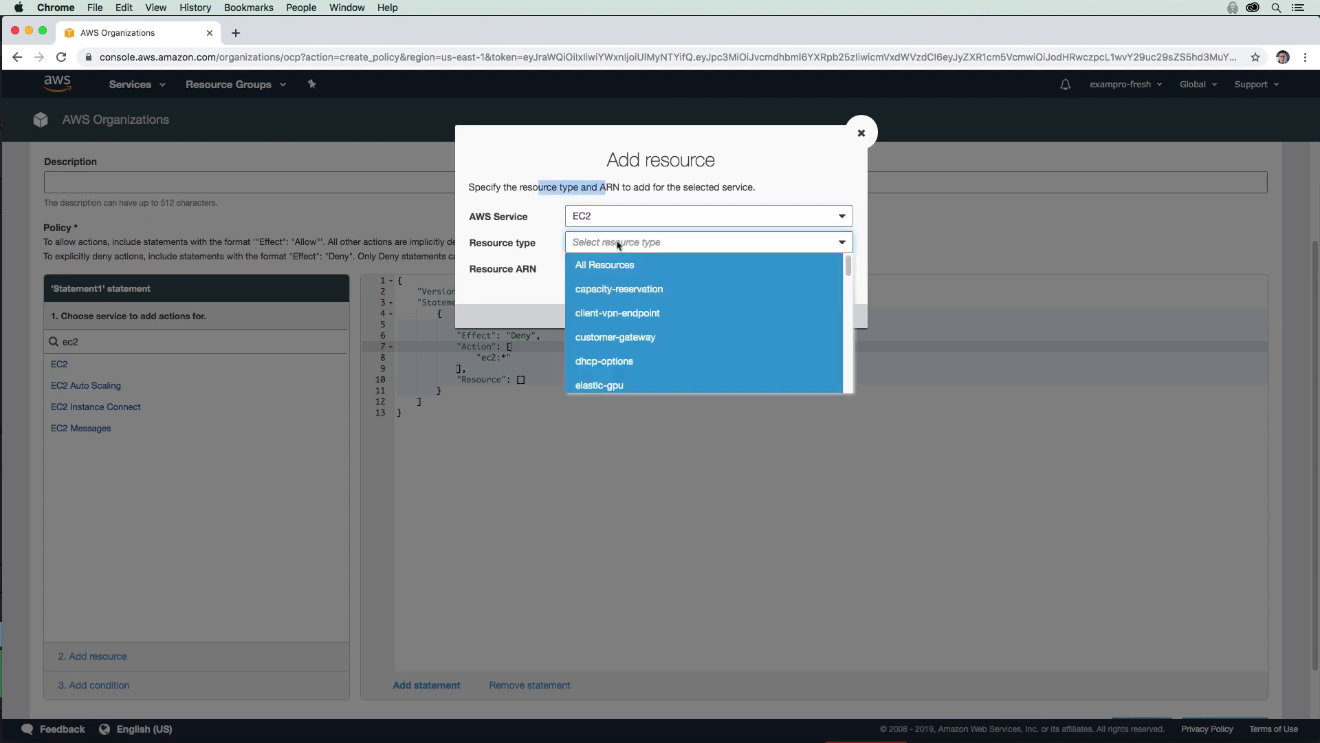
left_click(617, 266)
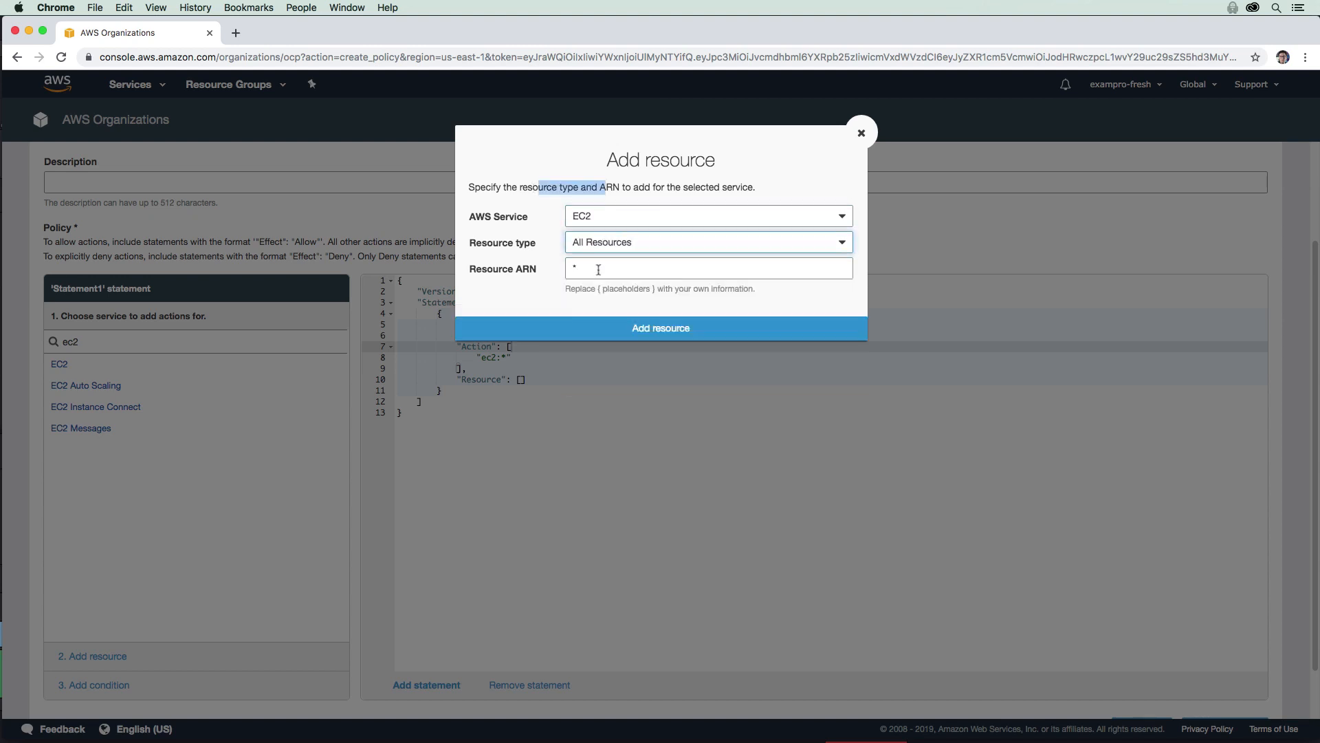
left_click(629, 337)
Step: Leave the statement without conditions and create the OnlyEC2 policy
scroll(116, 543, "down", 1)
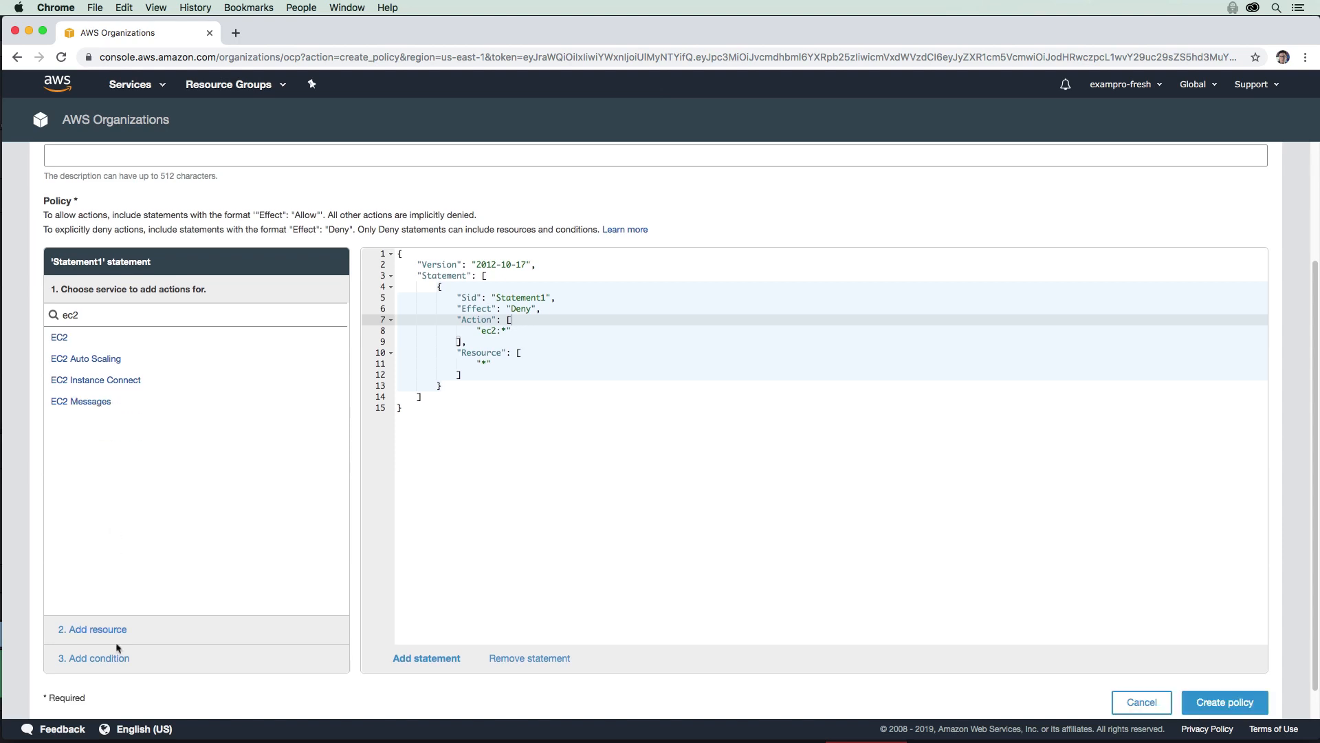
left_click(117, 659)
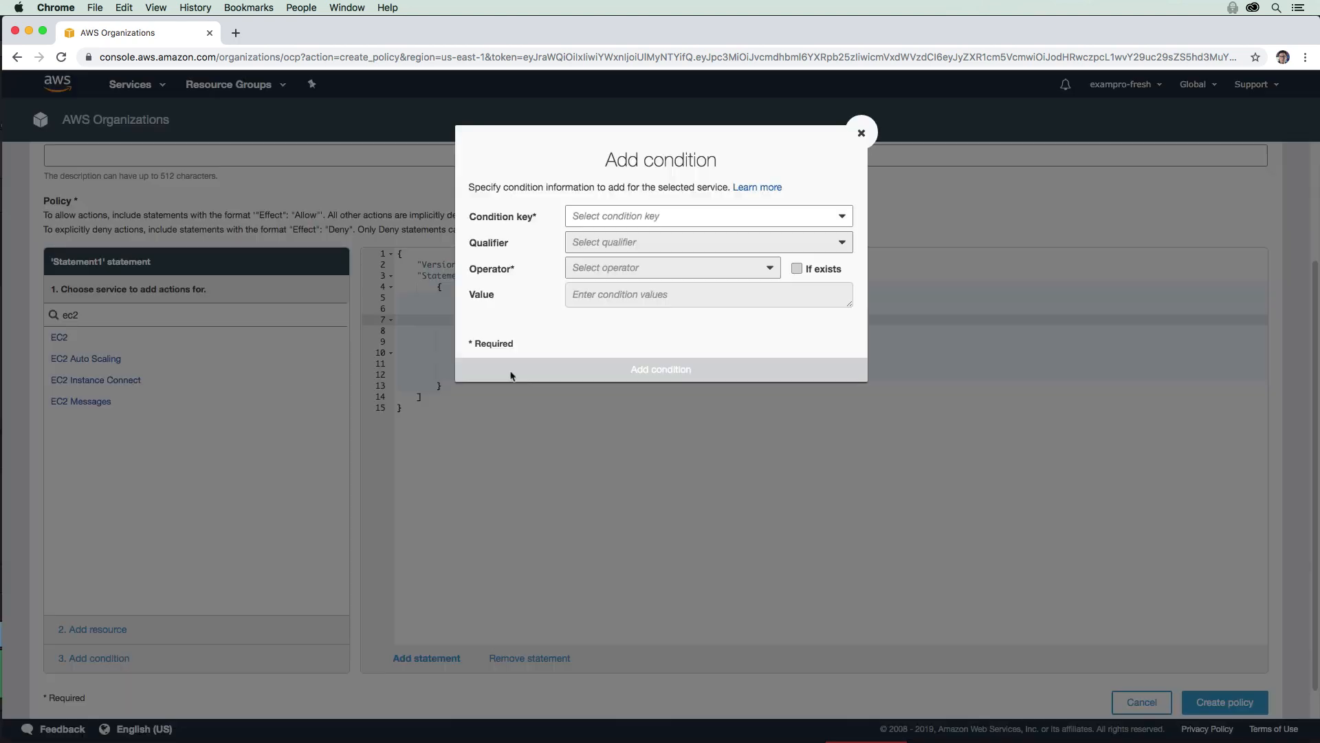
left_click(608, 213)
left_click(608, 208)
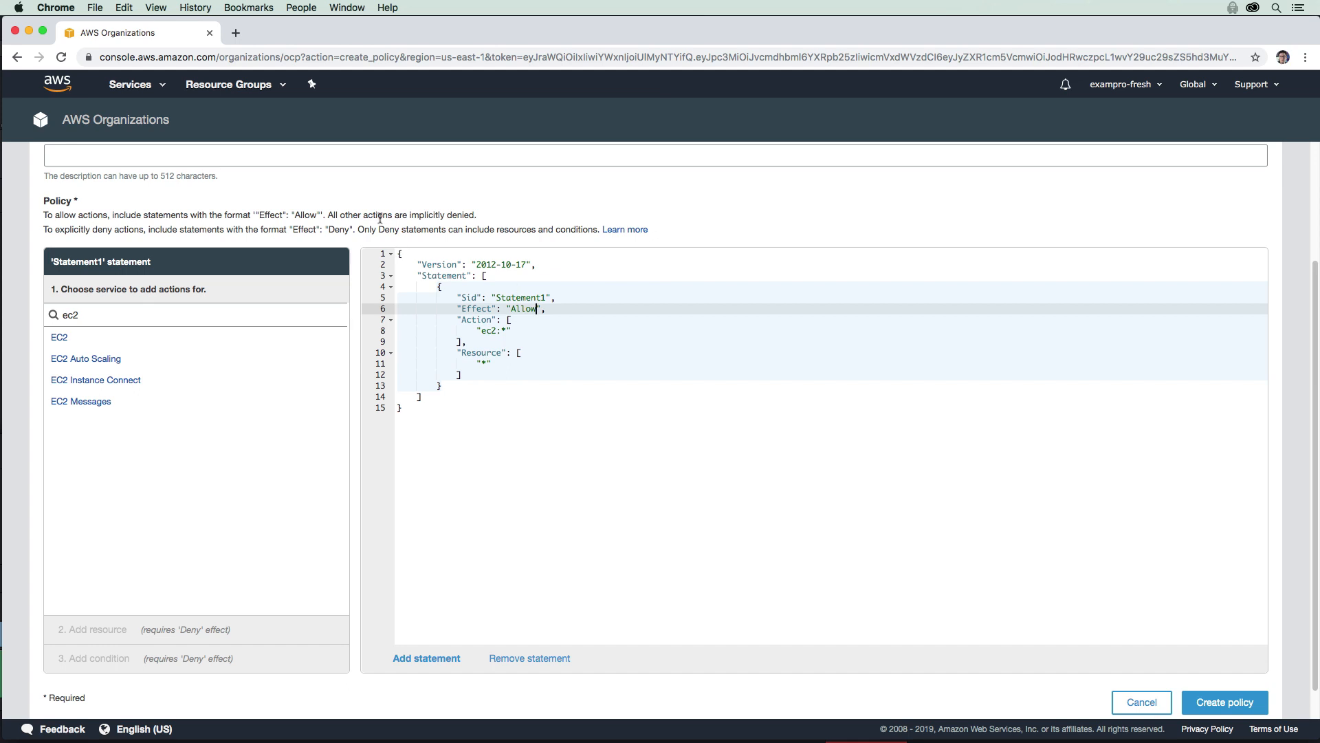
left_click_drag(389, 214, 475, 214)
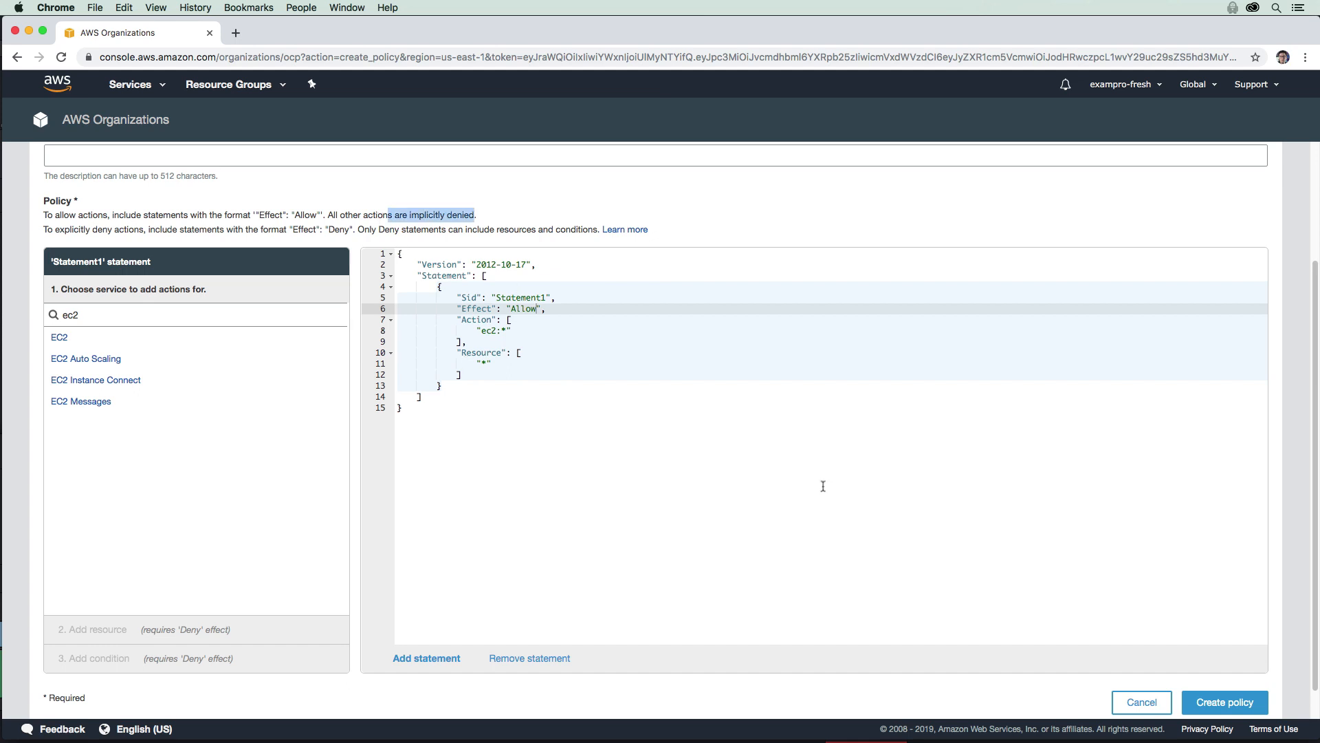
scroll(823, 487, "down", 1)
left_click(823, 486)
left_click(1203, 693)
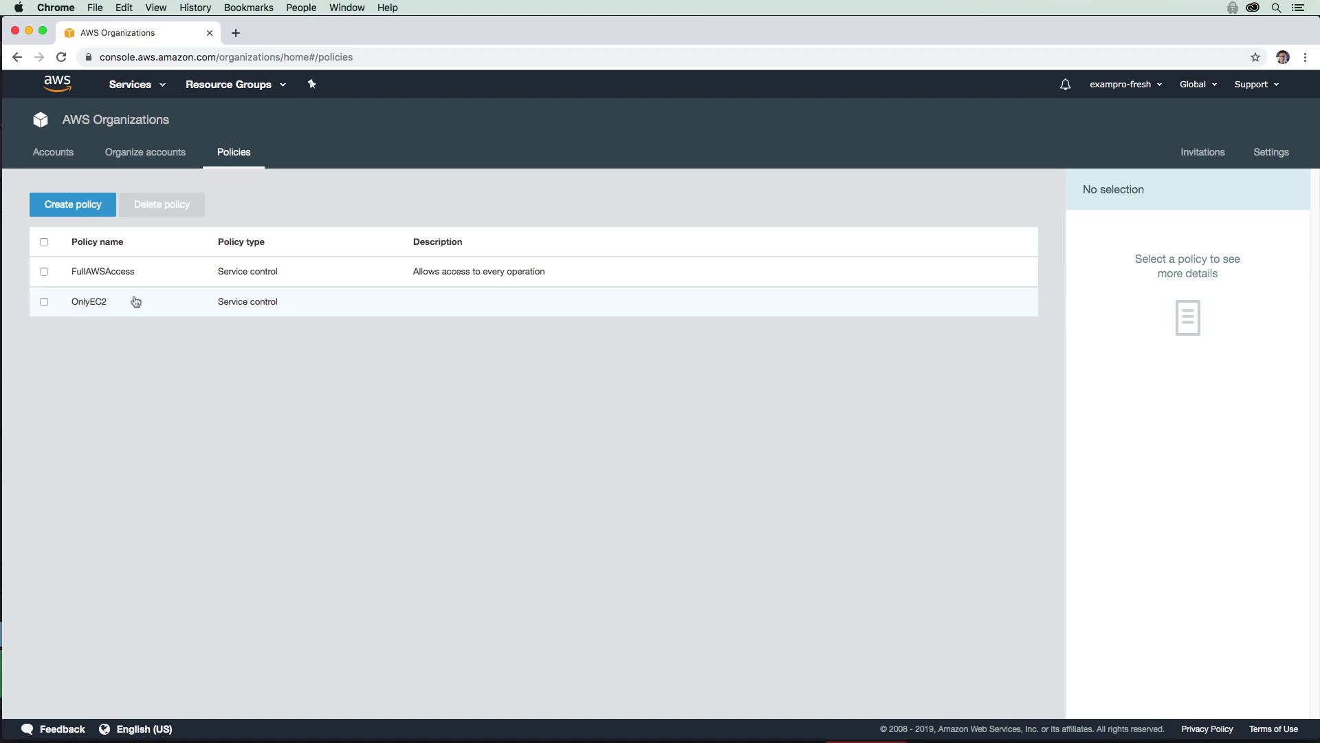
Step: Enable SCPs on Root and give Developers OnlyEC2 in place of FullAWSAccess
left_click(160, 154)
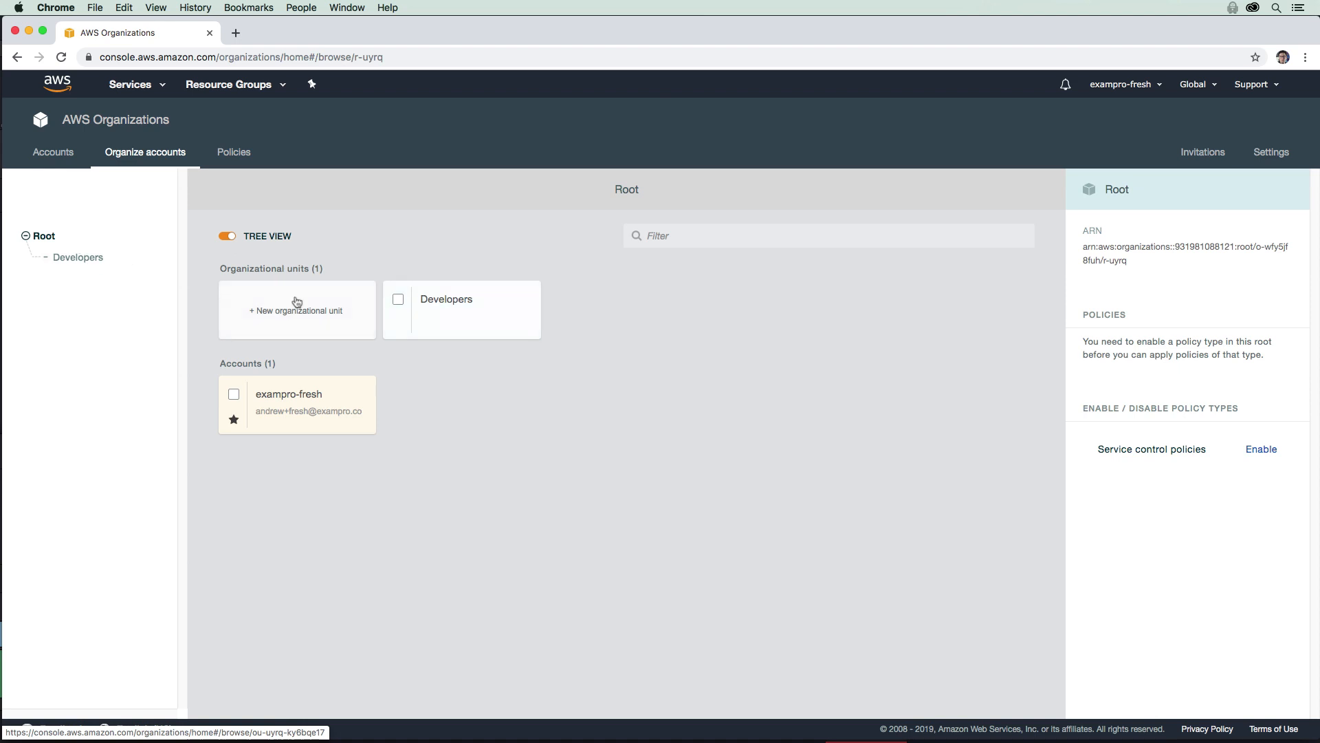
left_click(1247, 453)
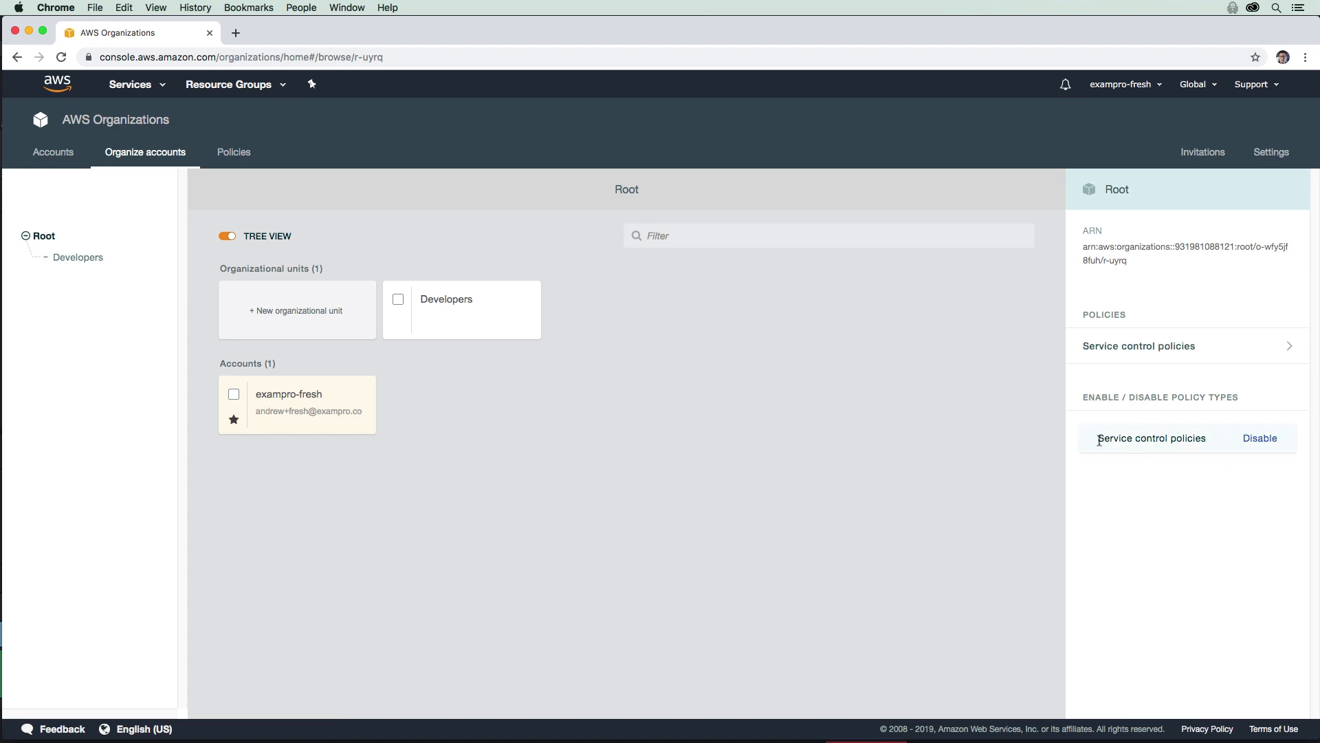
left_click(400, 302)
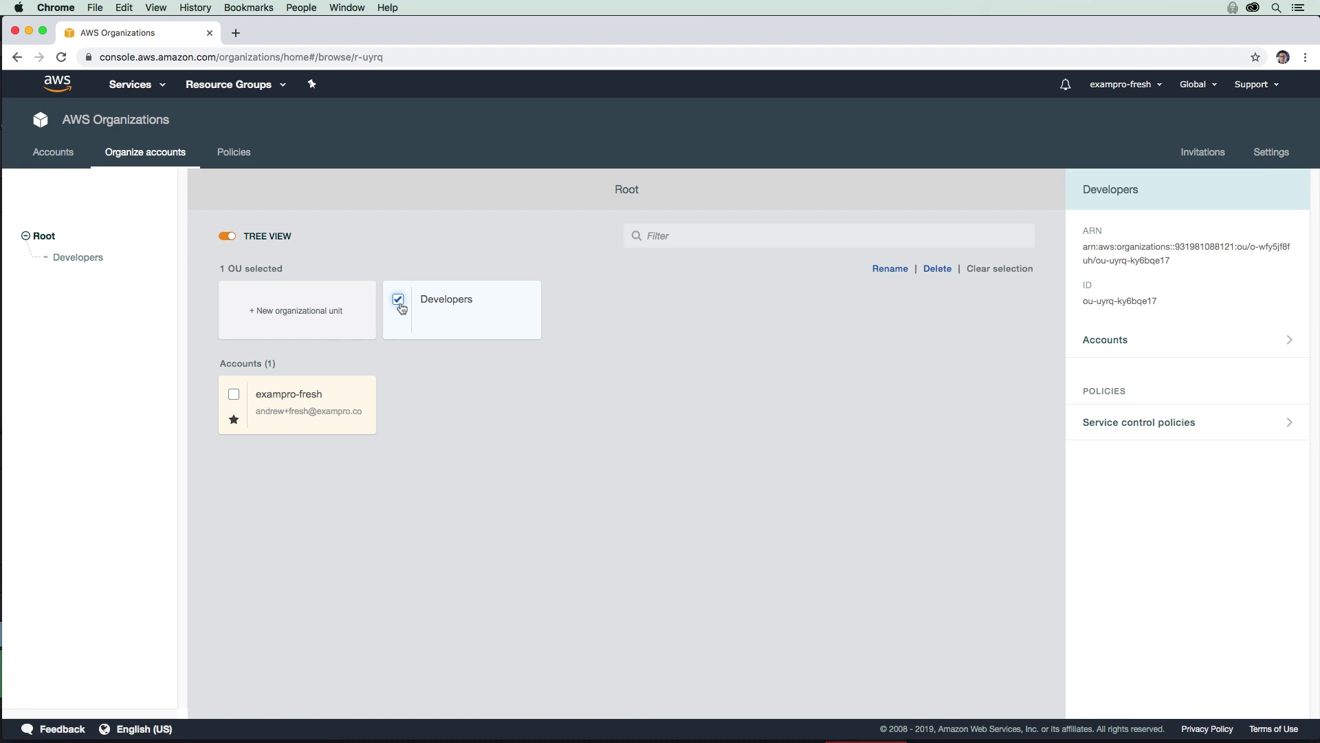
left_click(1223, 424)
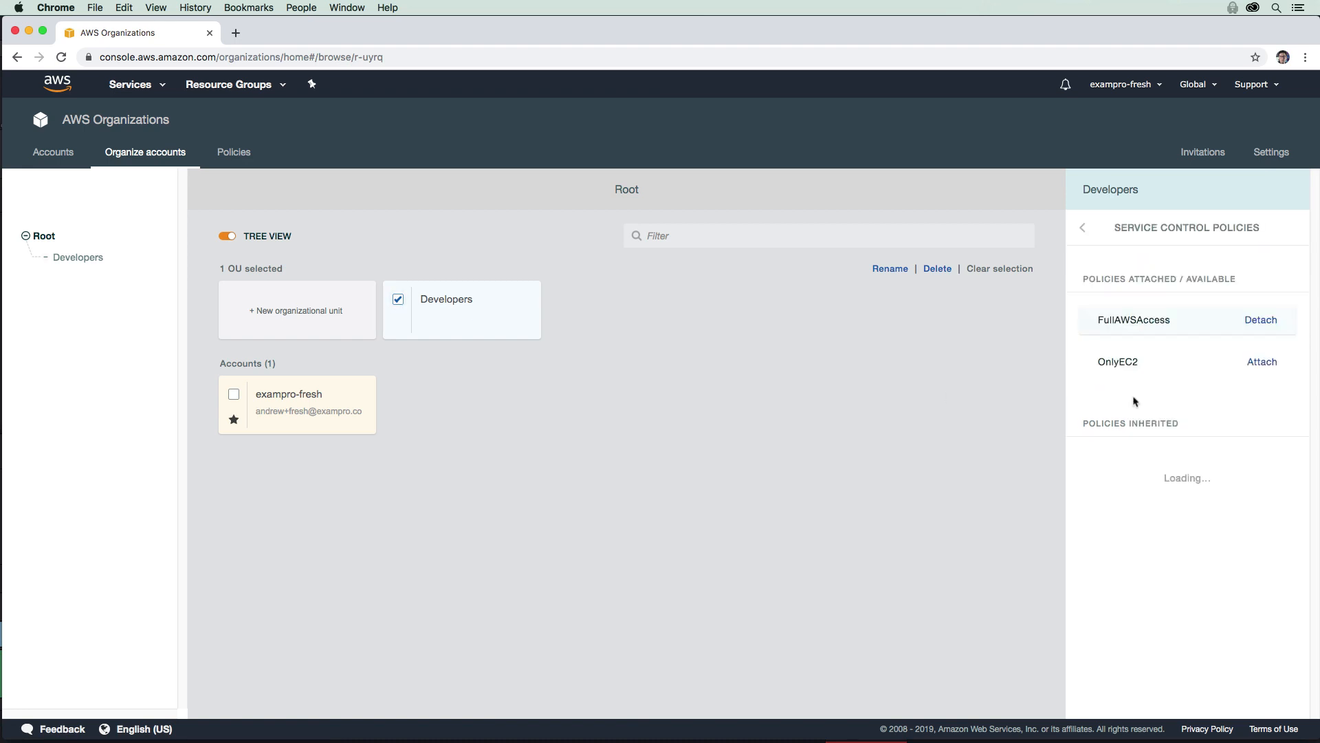
left_click(1247, 362)
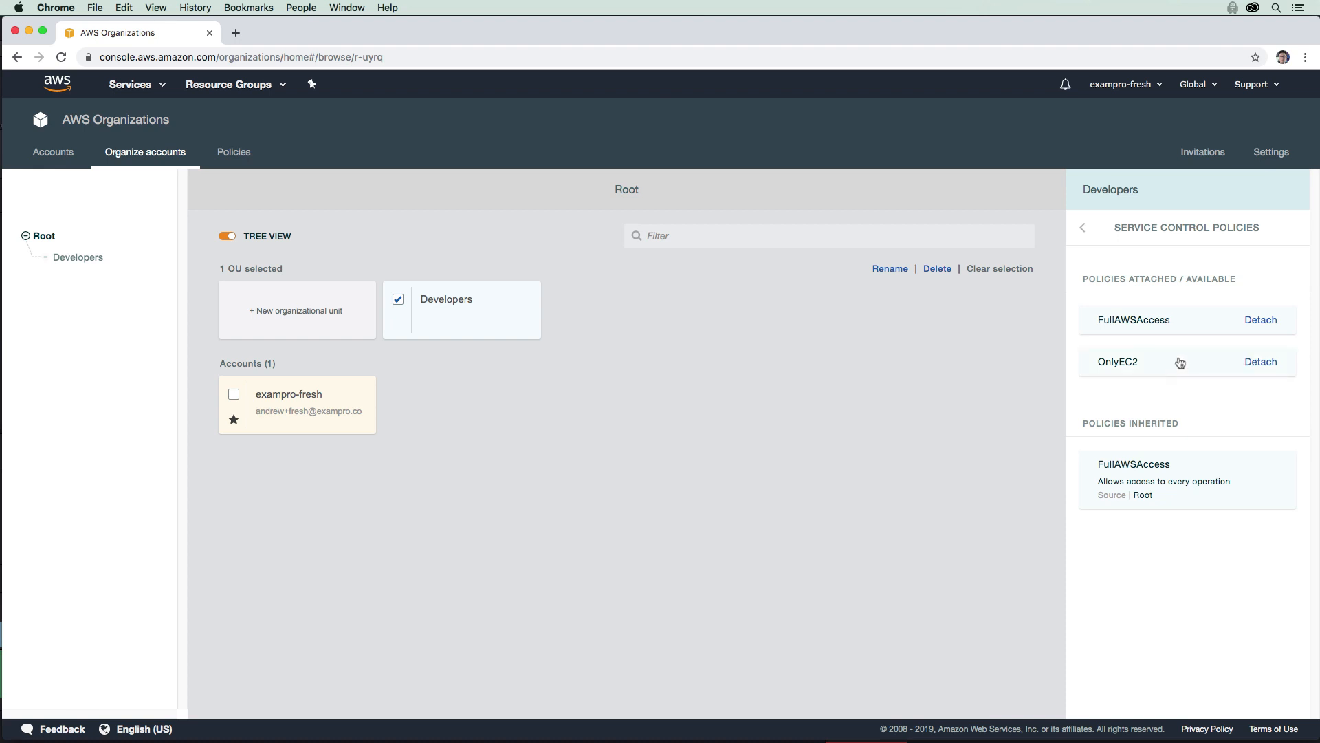
left_click(1259, 321)
Step: Return to the member accounts list and select the developer account's e-mail address
left_click(44, 238)
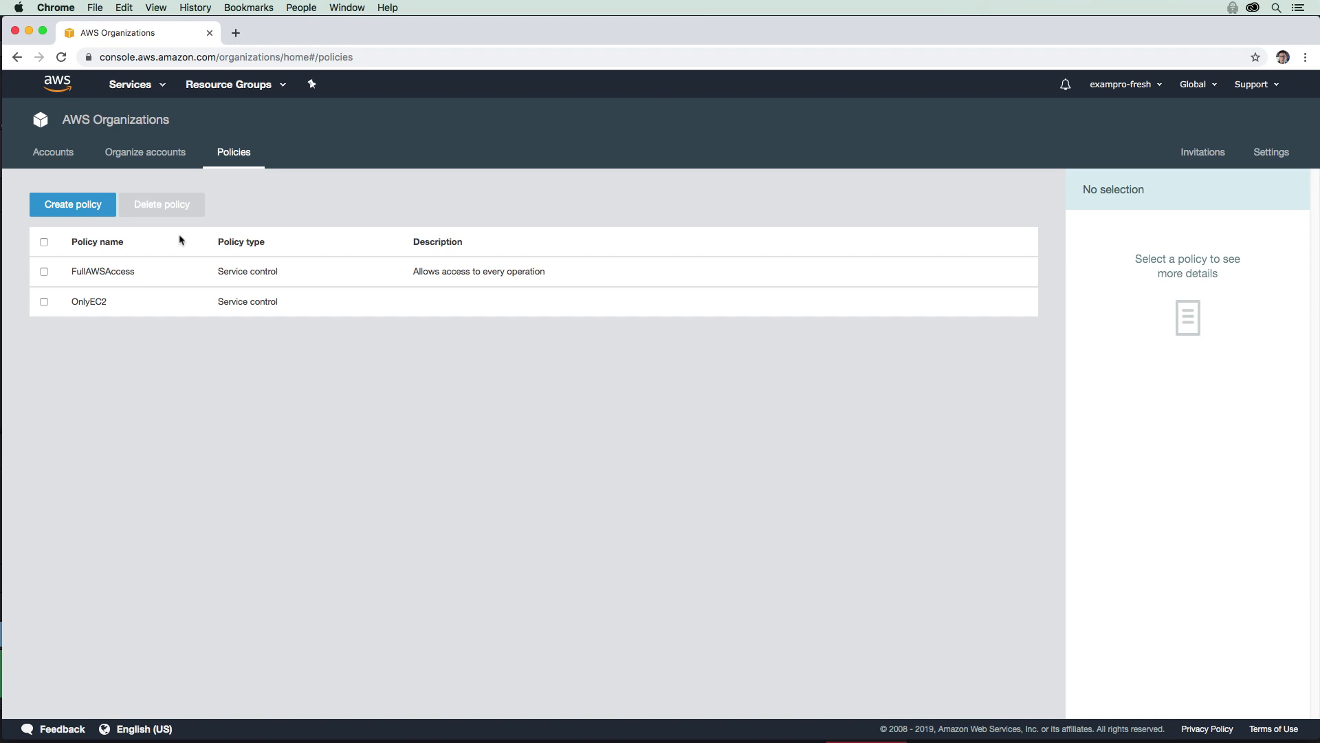
left_click(66, 158)
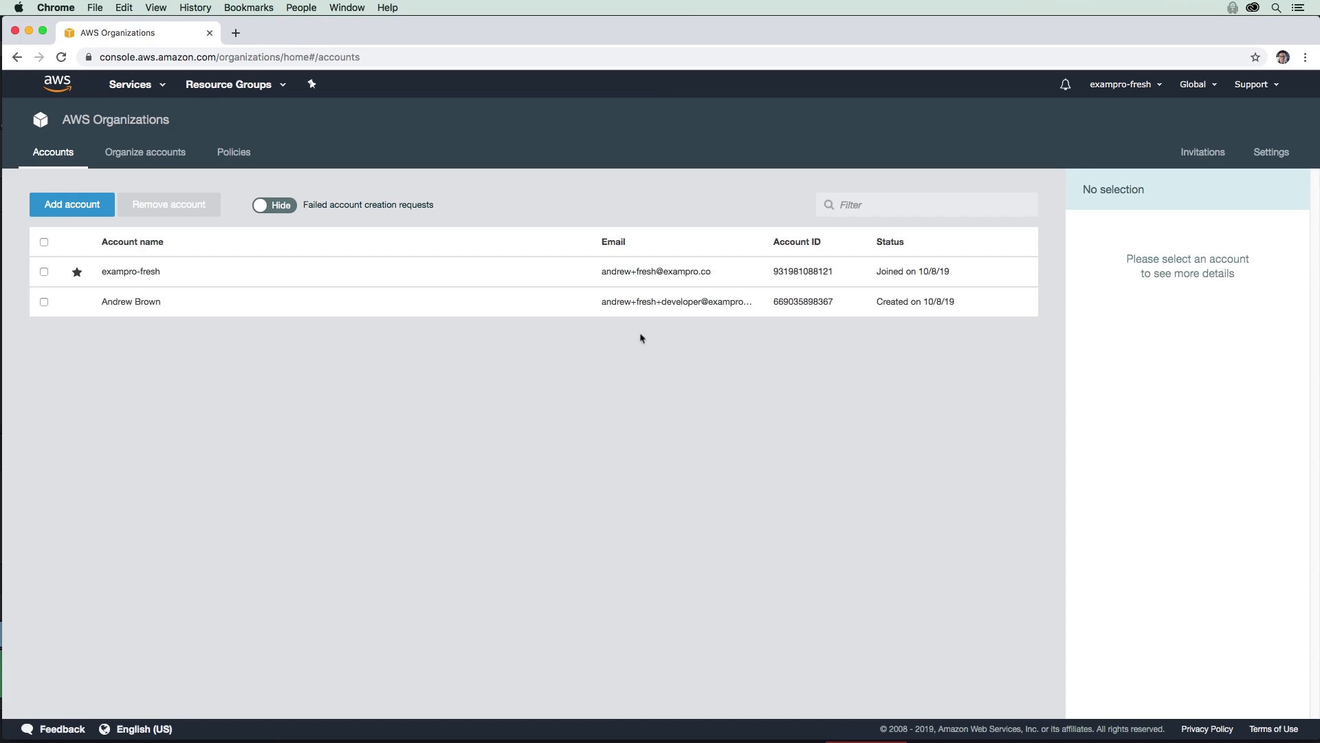
left_click_drag(601, 303, 709, 302)
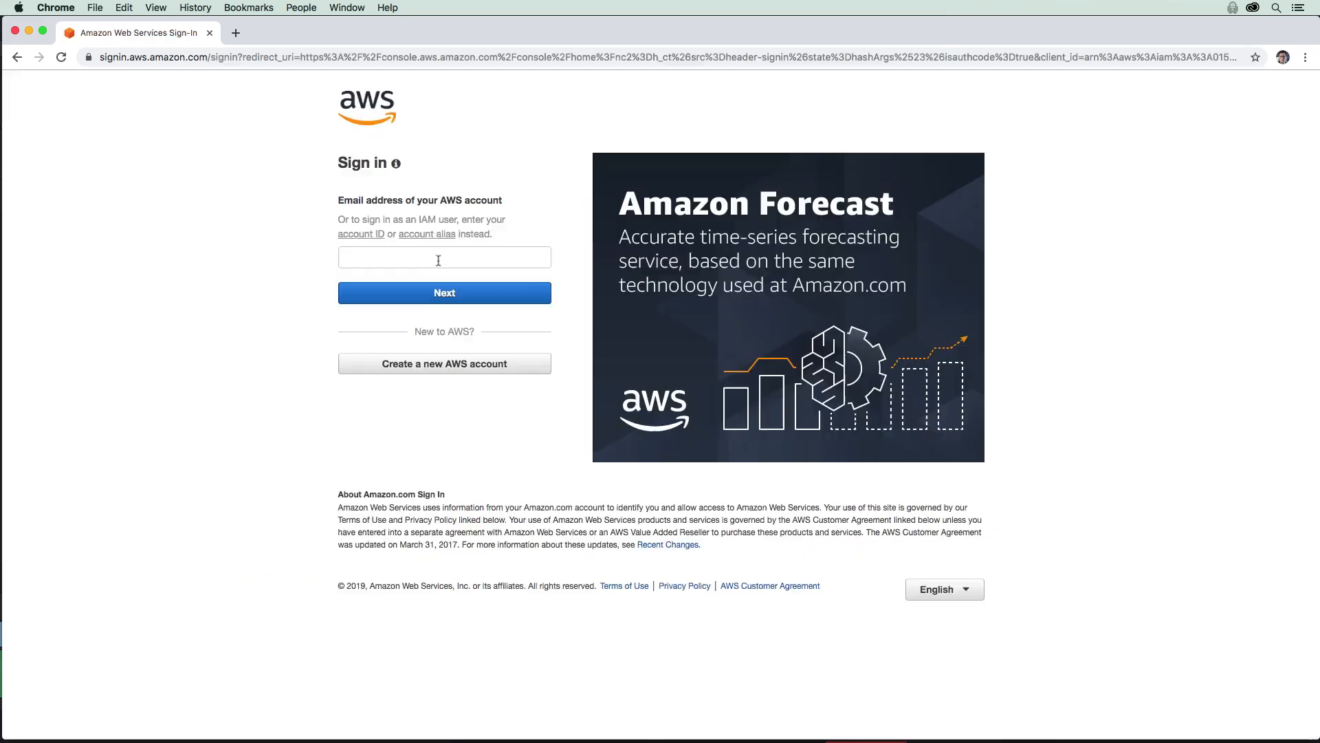
Step: Sign in with the developer account's root e-mail and password
left_click(438, 260)
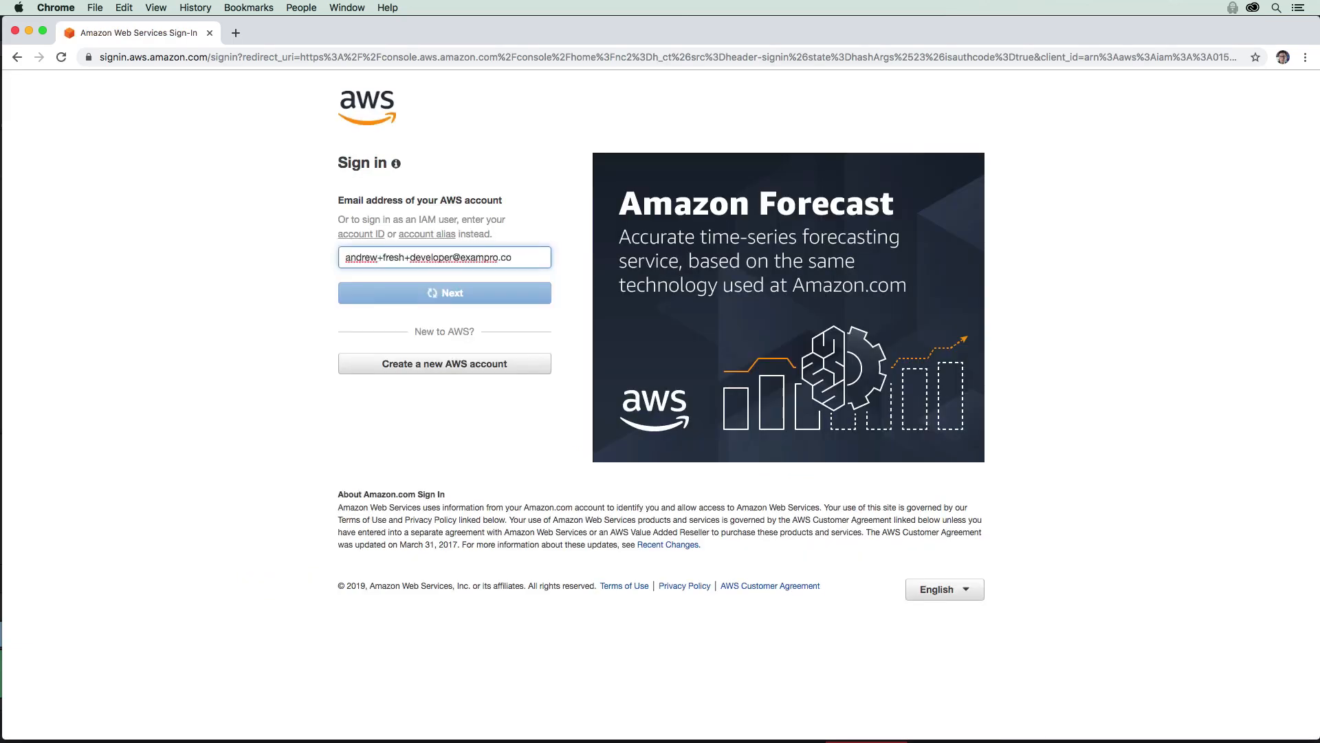
left_click(433, 293)
type("••••••••••")
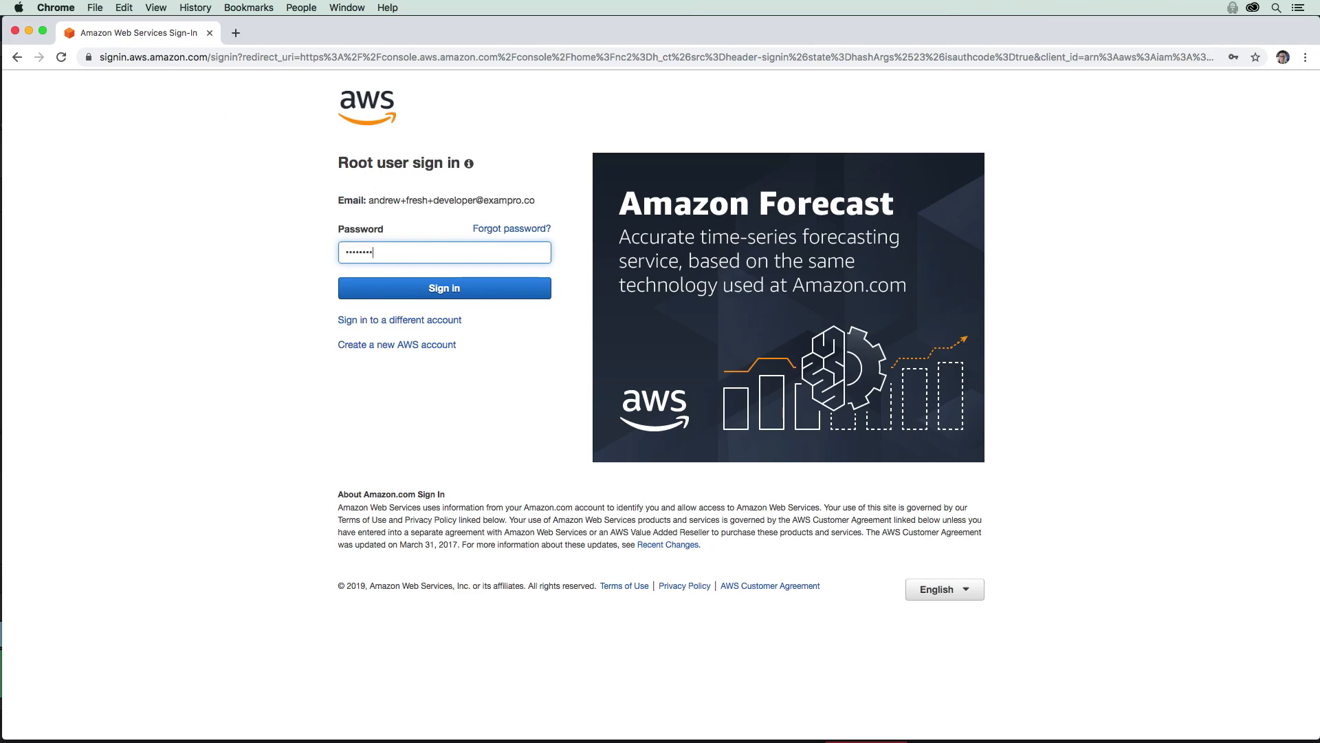
key("Return")
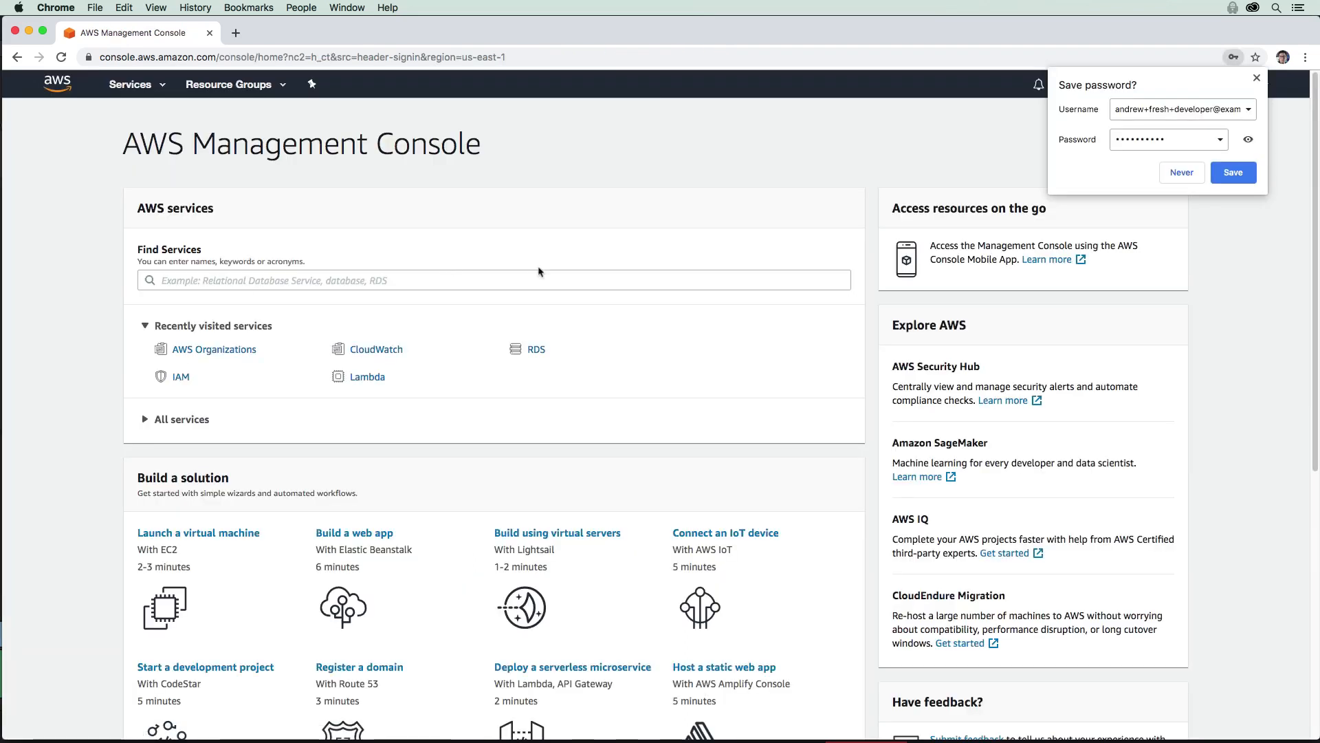
left_click(912, 174)
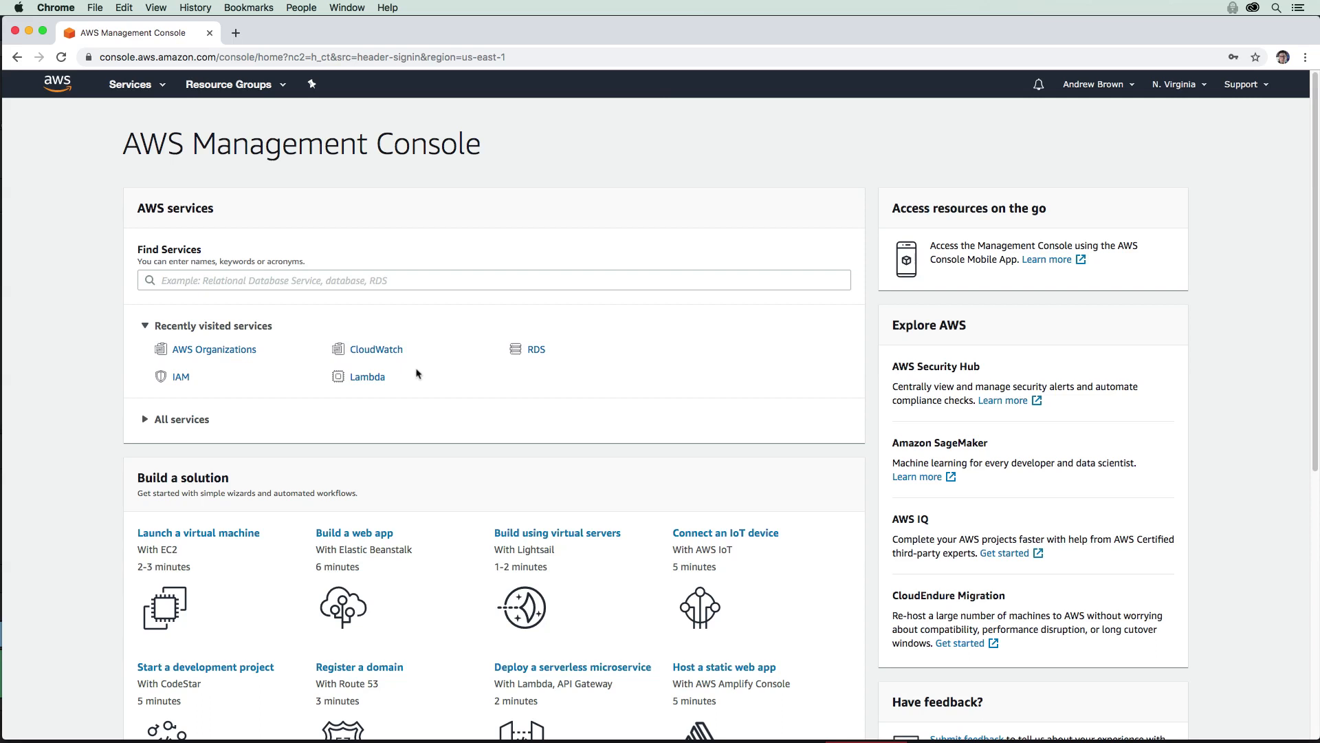
Step: Open Lambda, confirm the lambda:GetAccountSettings not-authorized error, and return to console home
left_click(367, 376)
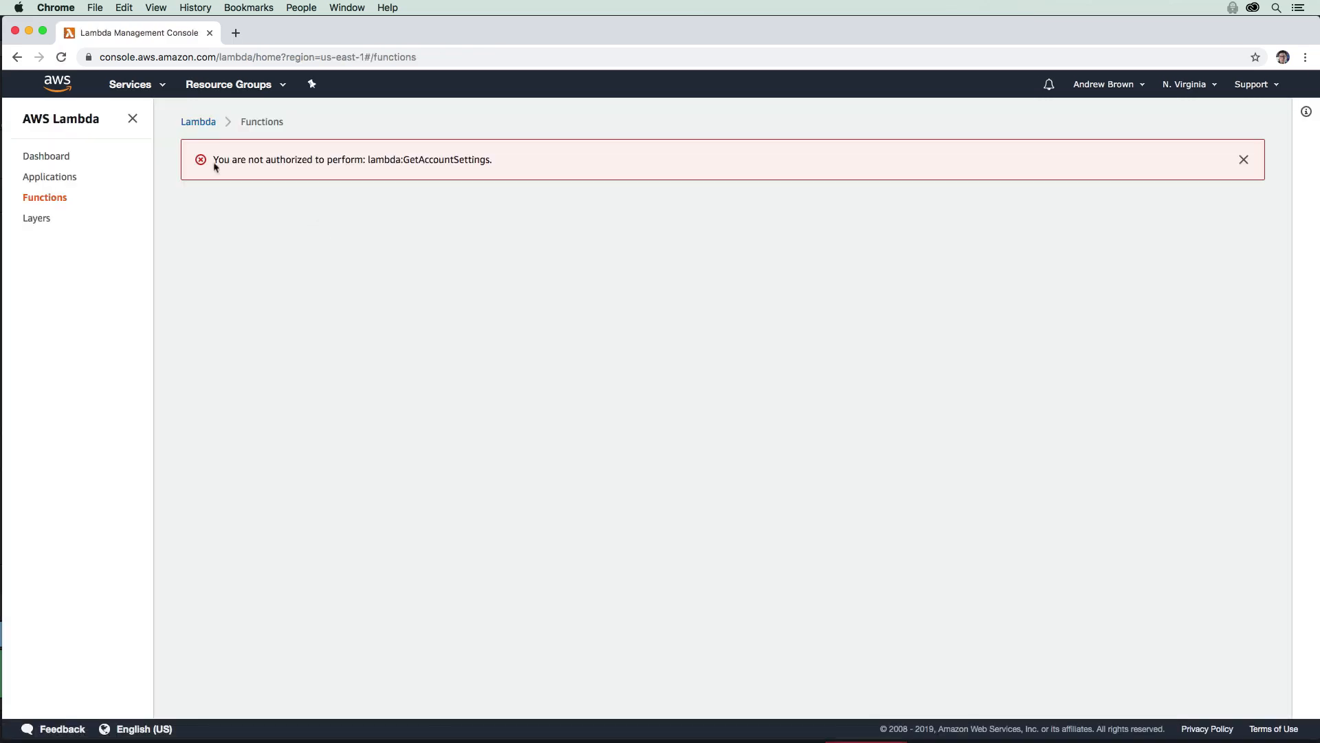
left_click_drag(214, 159, 504, 165)
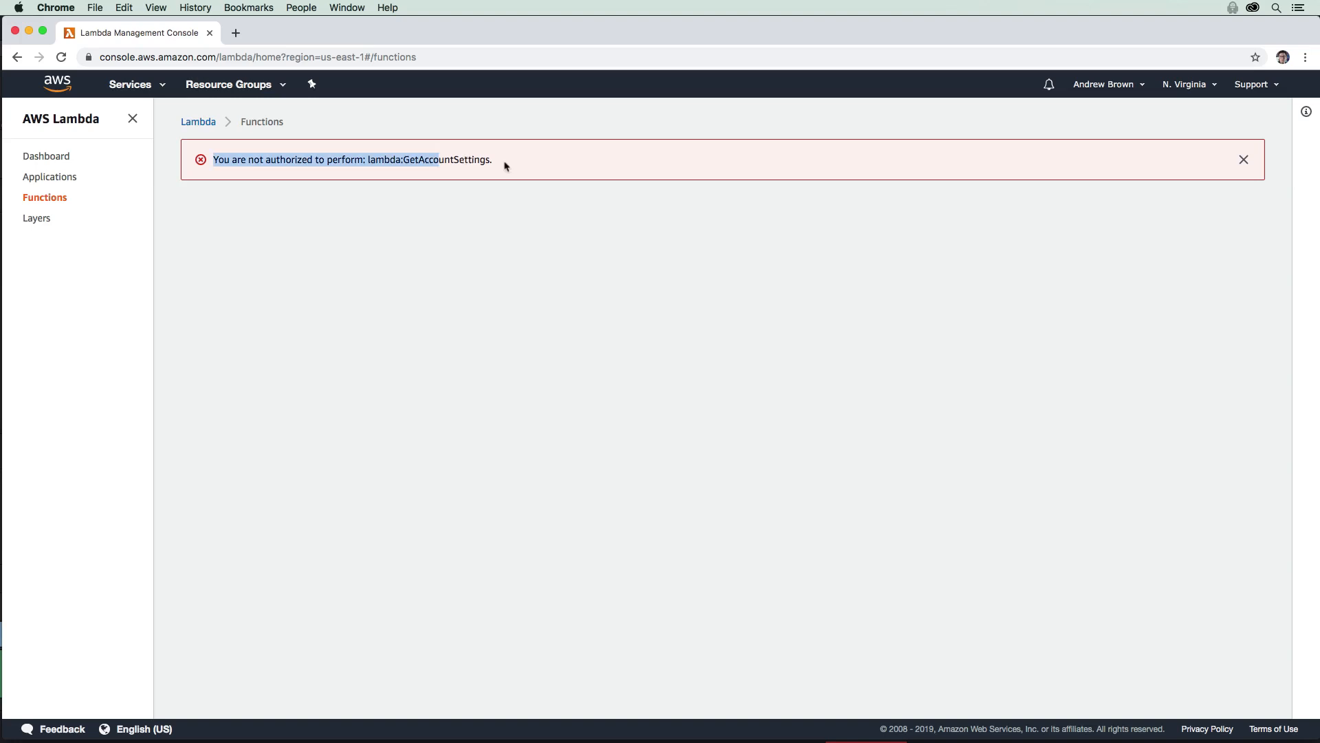
left_click_drag(368, 159, 444, 178)
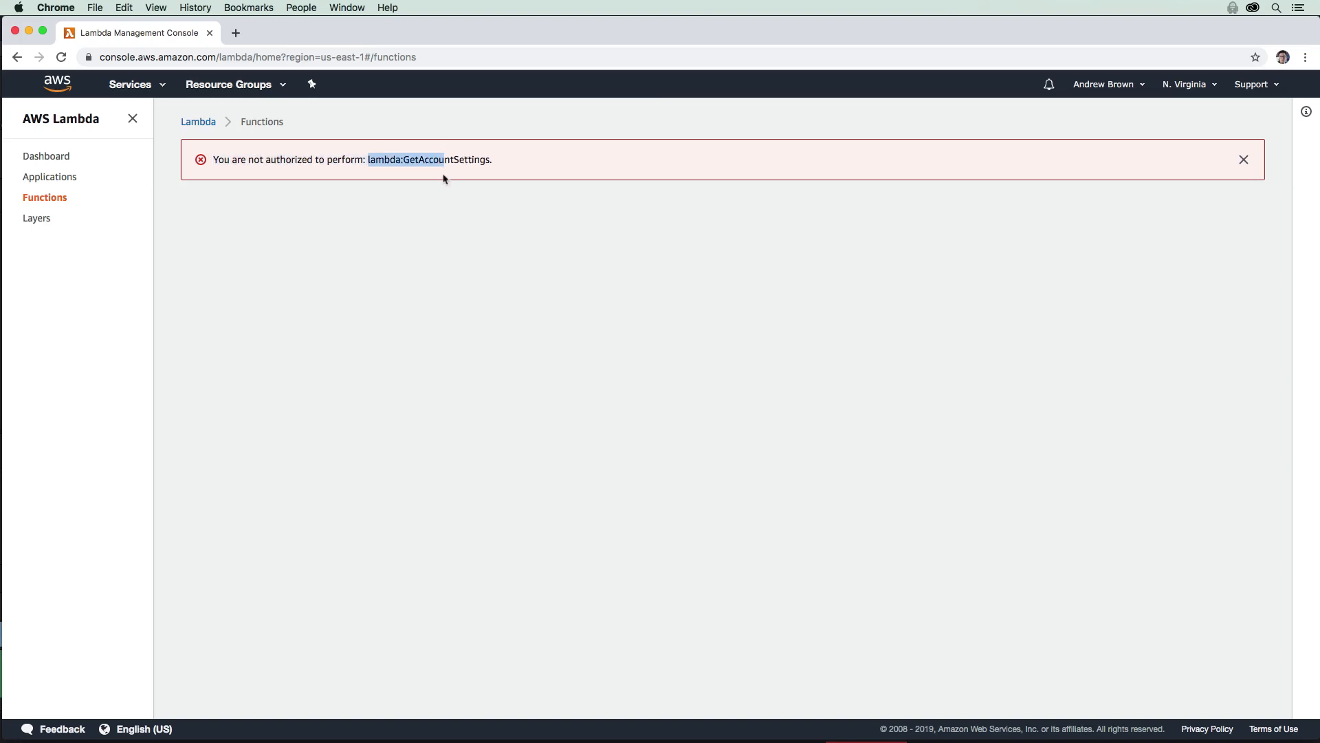
left_click(76, 96)
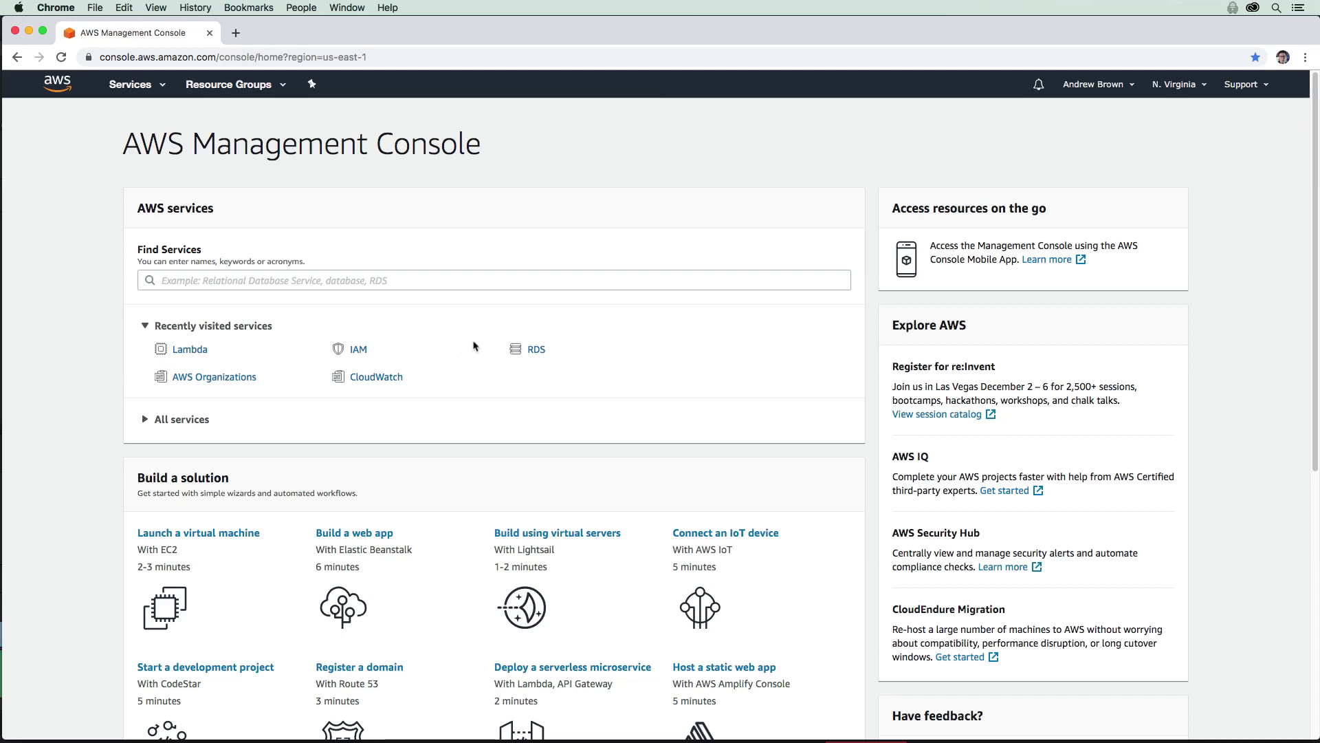
Step: Open My Account to see billing access denied, then sign out of the developer account
left_click(1098, 85)
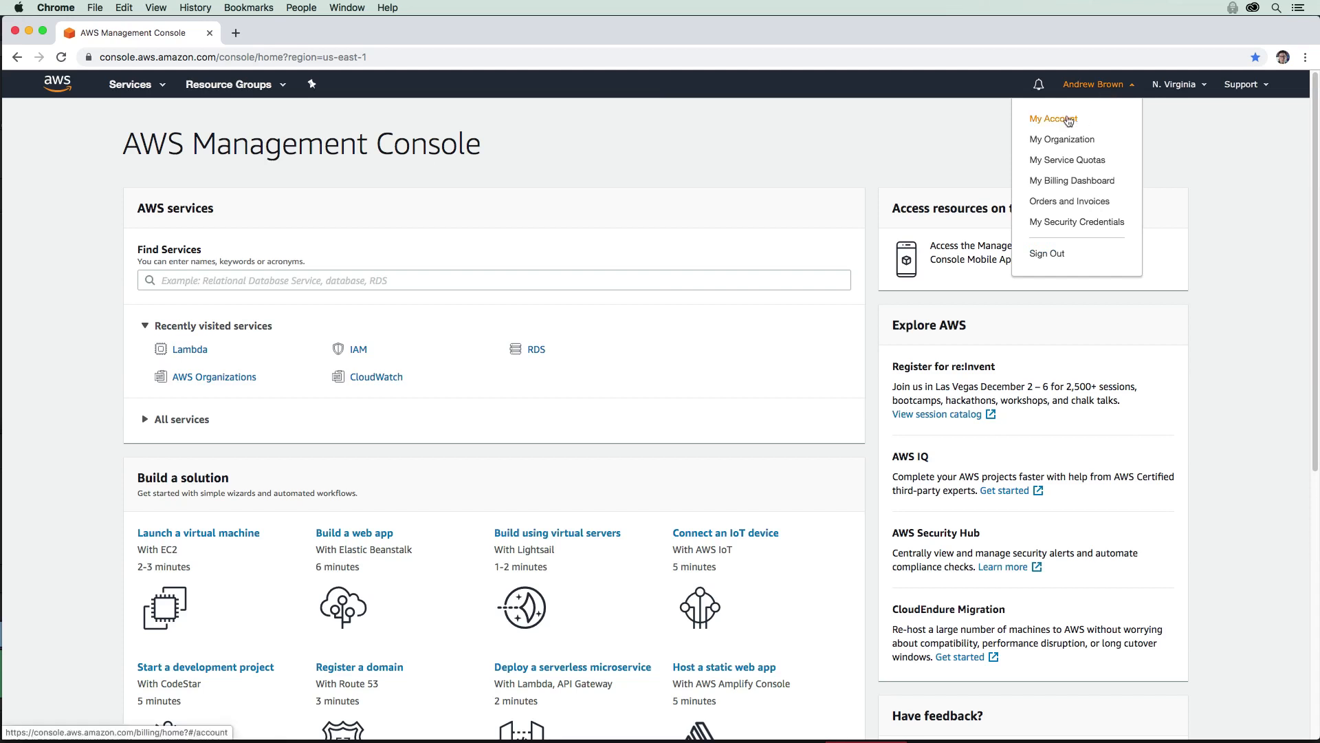
left_click(1068, 120)
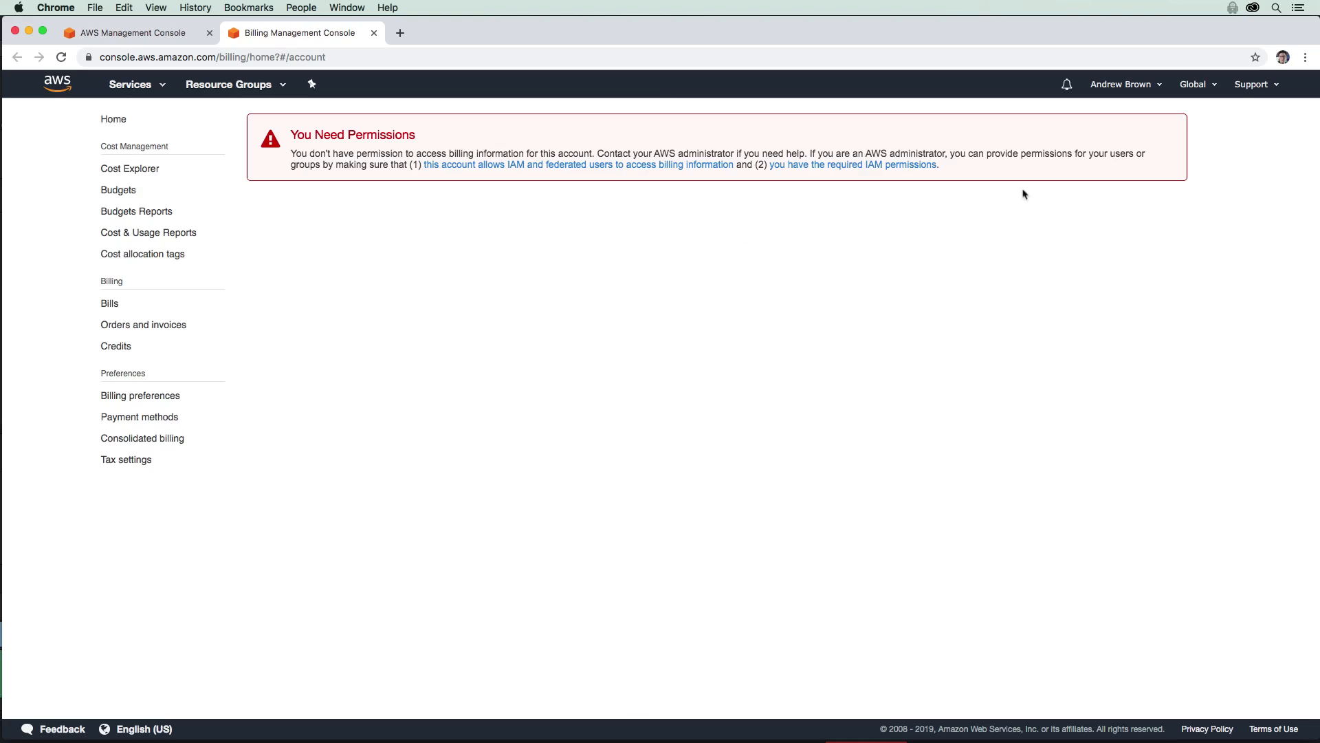
left_click(1136, 93)
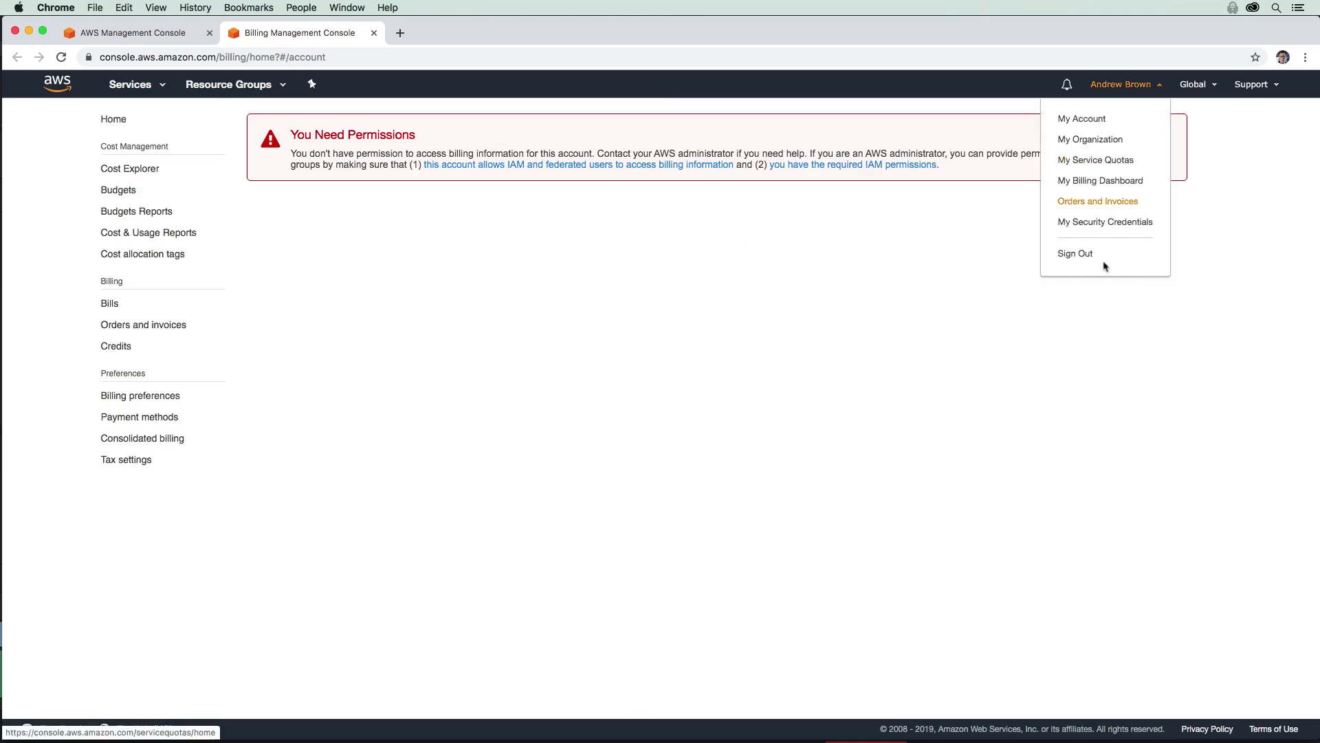
left_click(1075, 254)
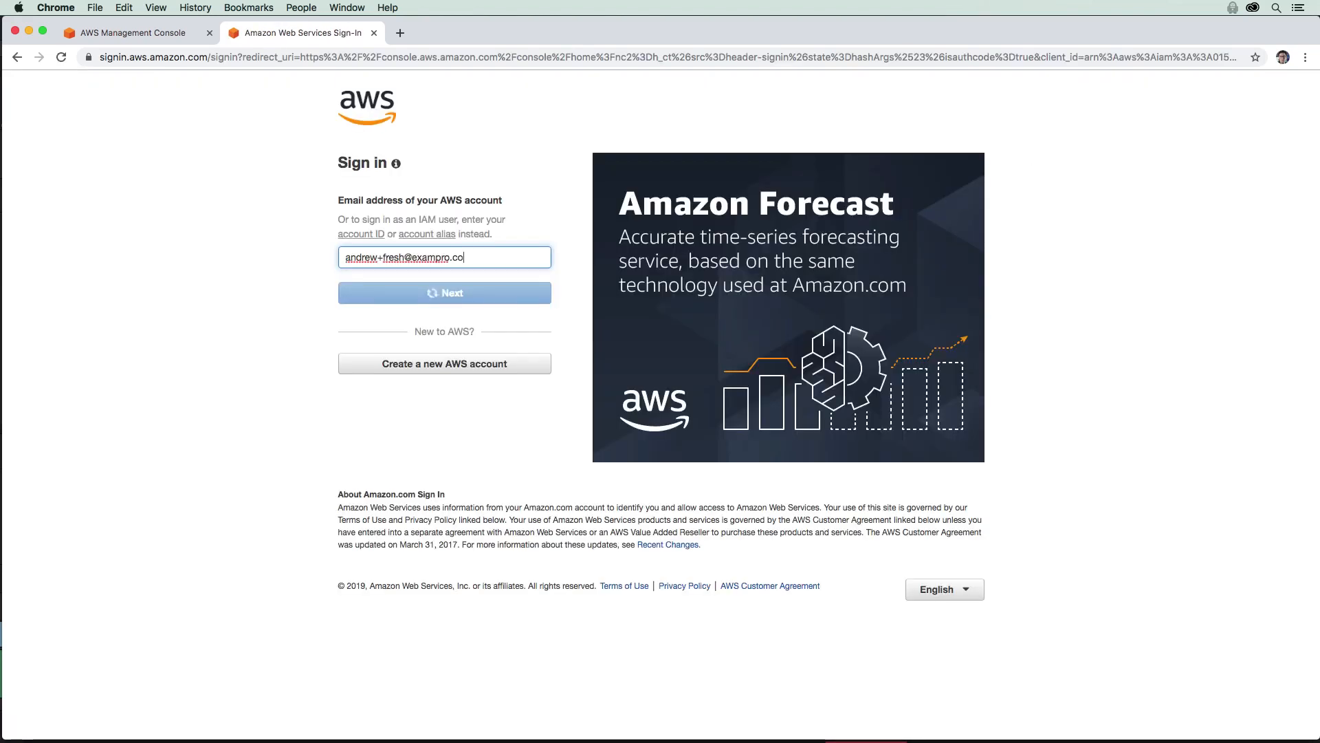
Step: Sign in to the management account as root and open AWS Organizations
left_click(467, 292)
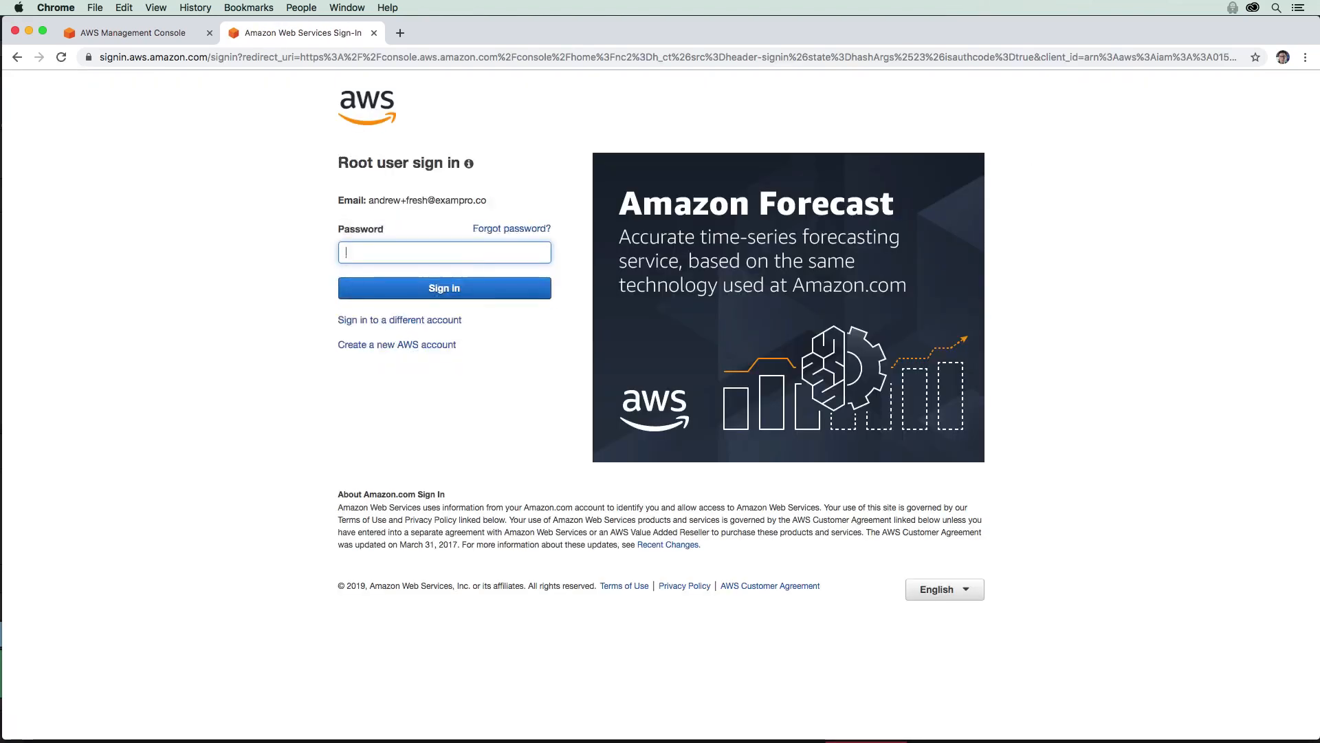
type("••••••••••")
key("Return")
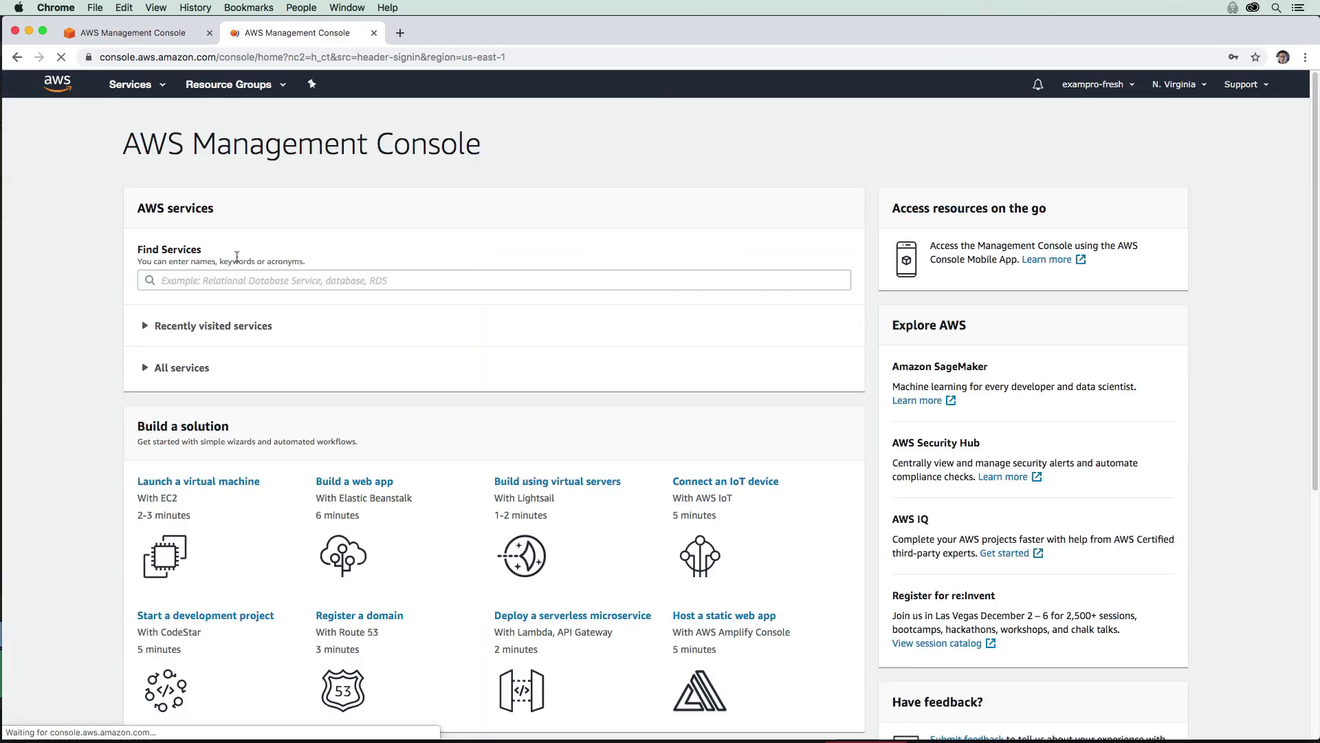
left_click(145, 84)
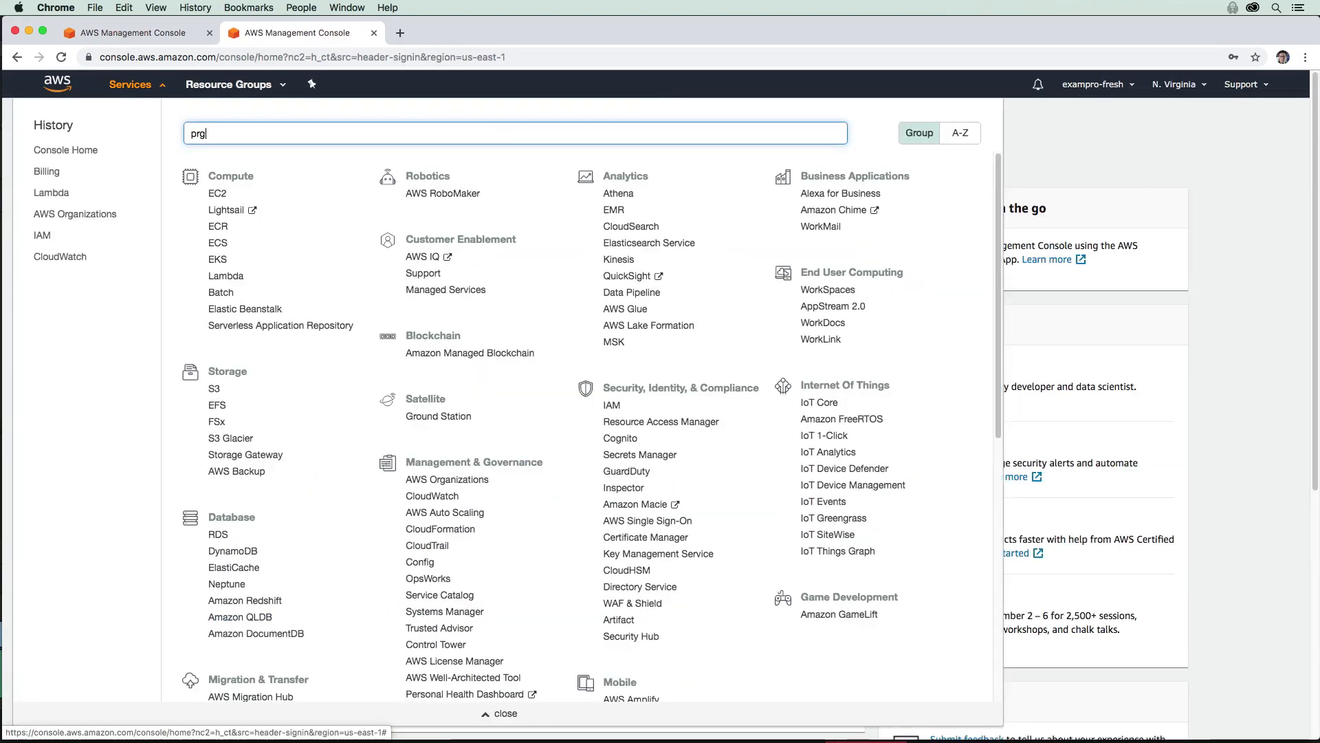
type("organ")
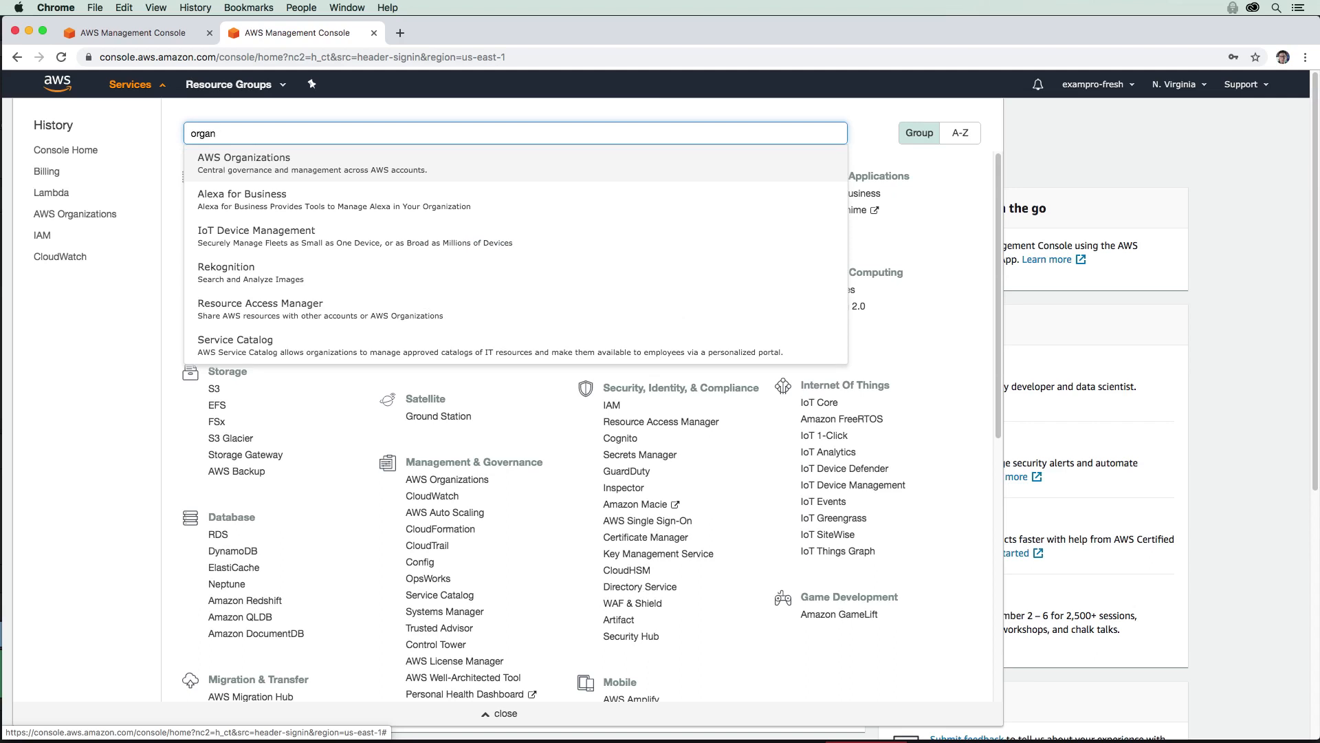
key("Return")
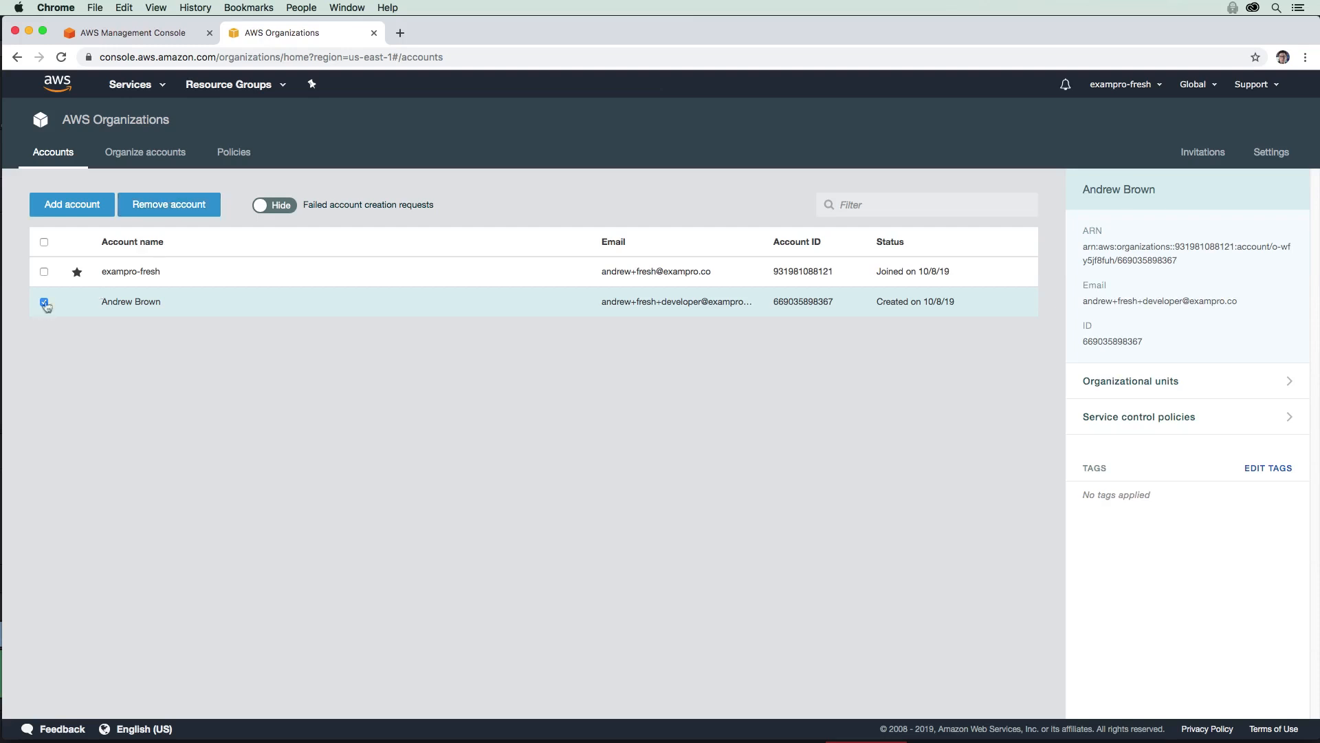
Step: Select the Developers OU and detach OnlyEC2 from its service control policies
left_click(145, 152)
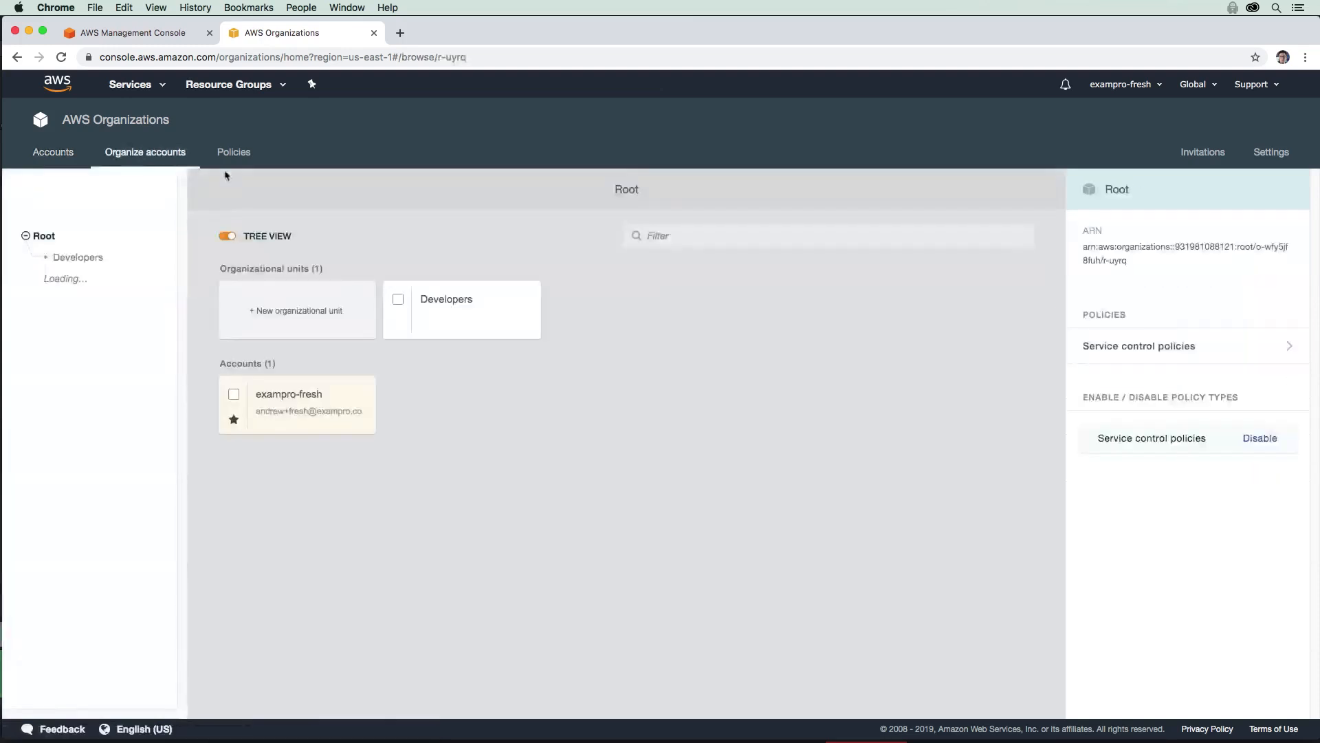
left_click(398, 300)
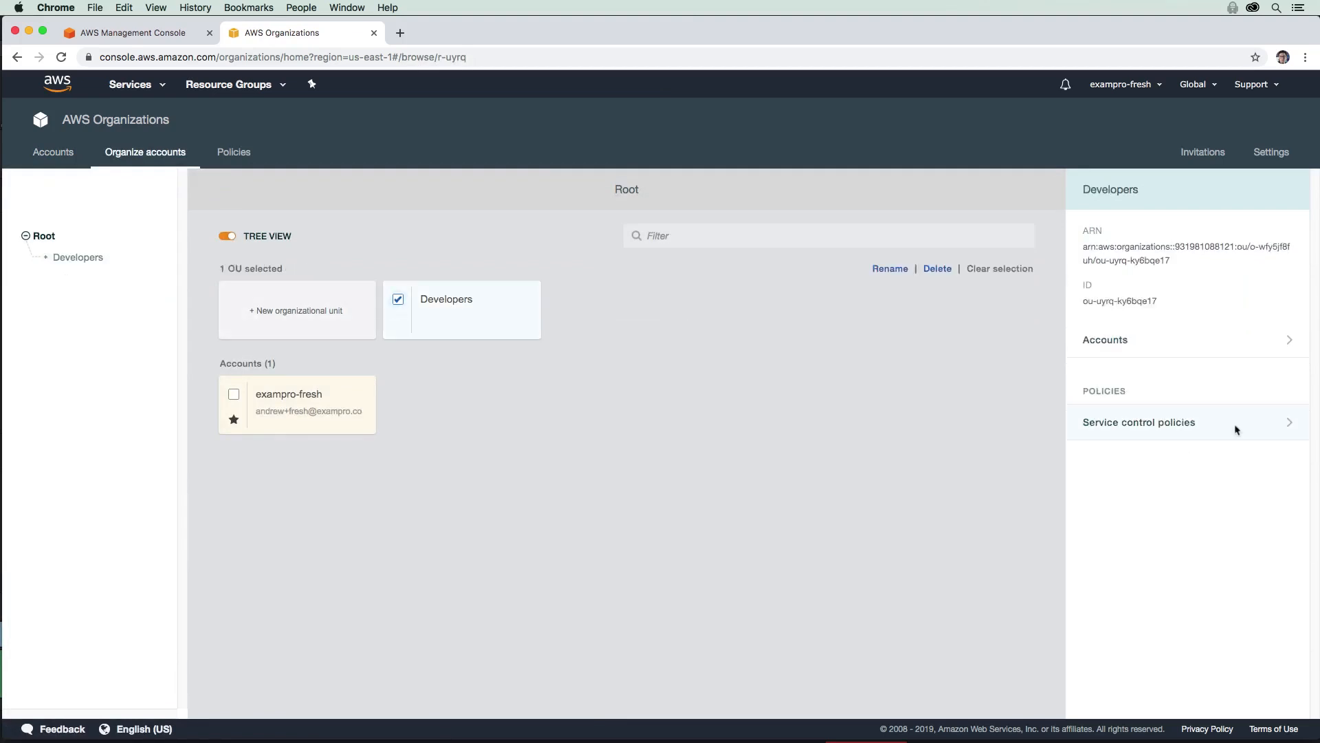
left_click(1236, 423)
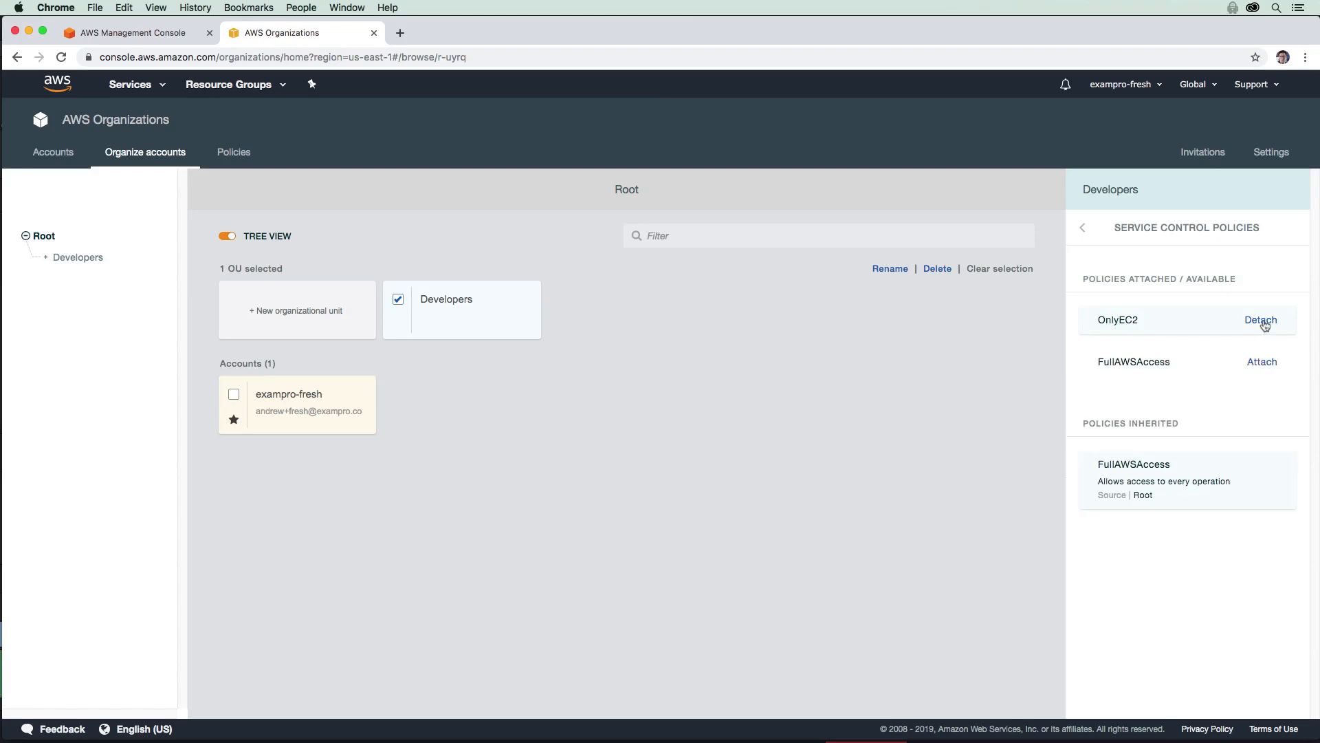
left_click(1254, 321)
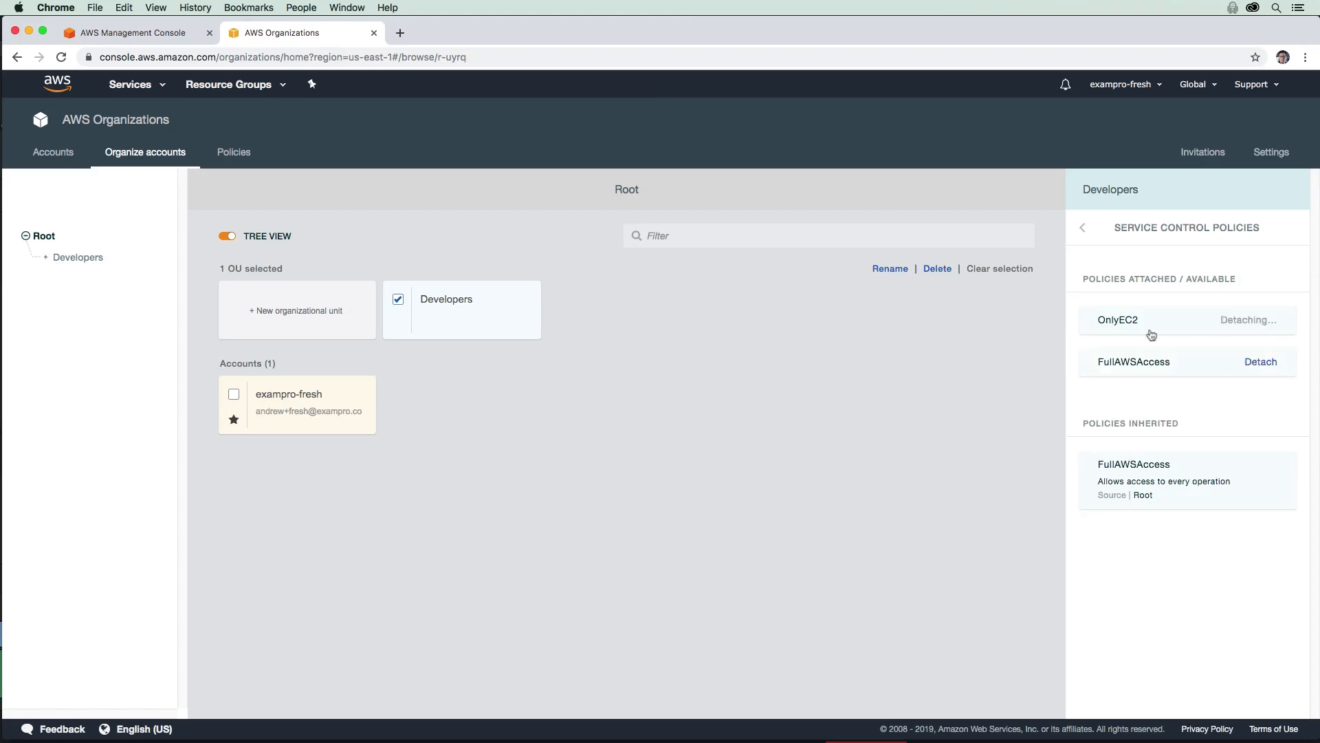
Step: Sign out of the management account and return to the console sign-in page
left_click(1142, 88)
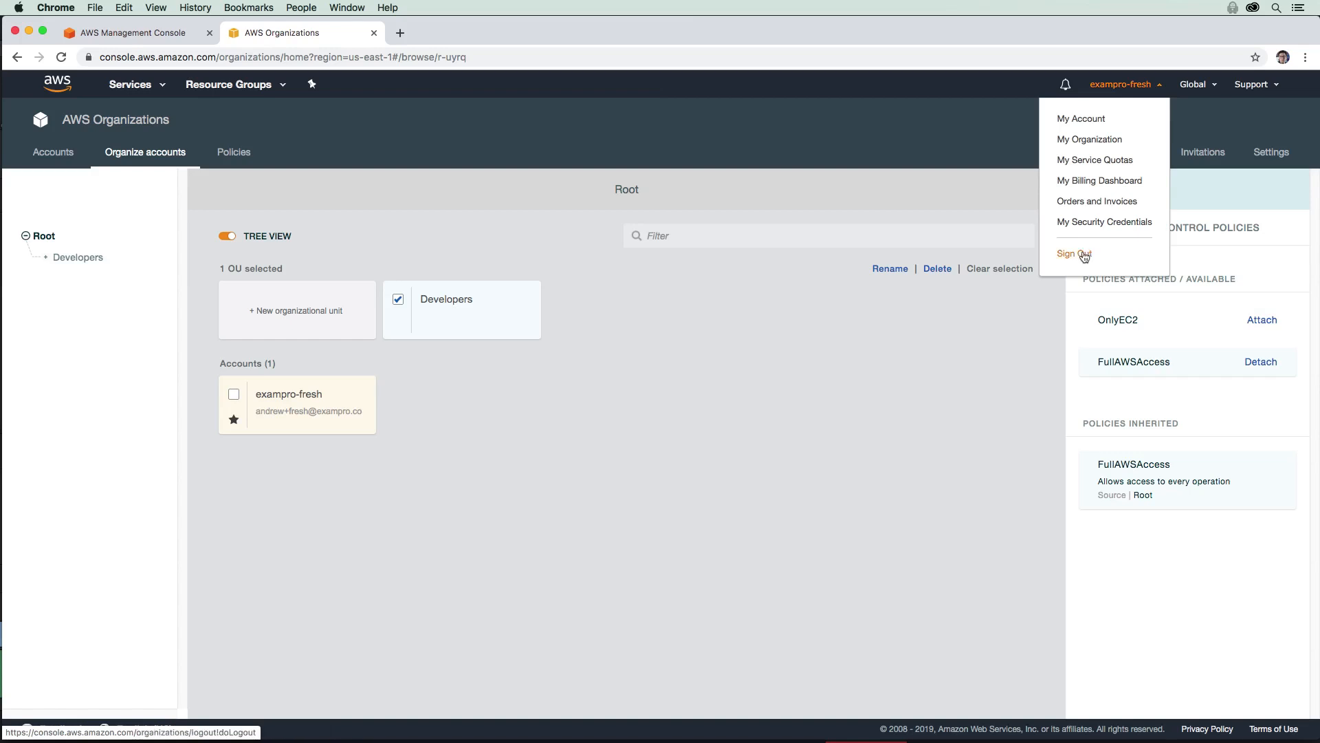
left_click(1078, 254)
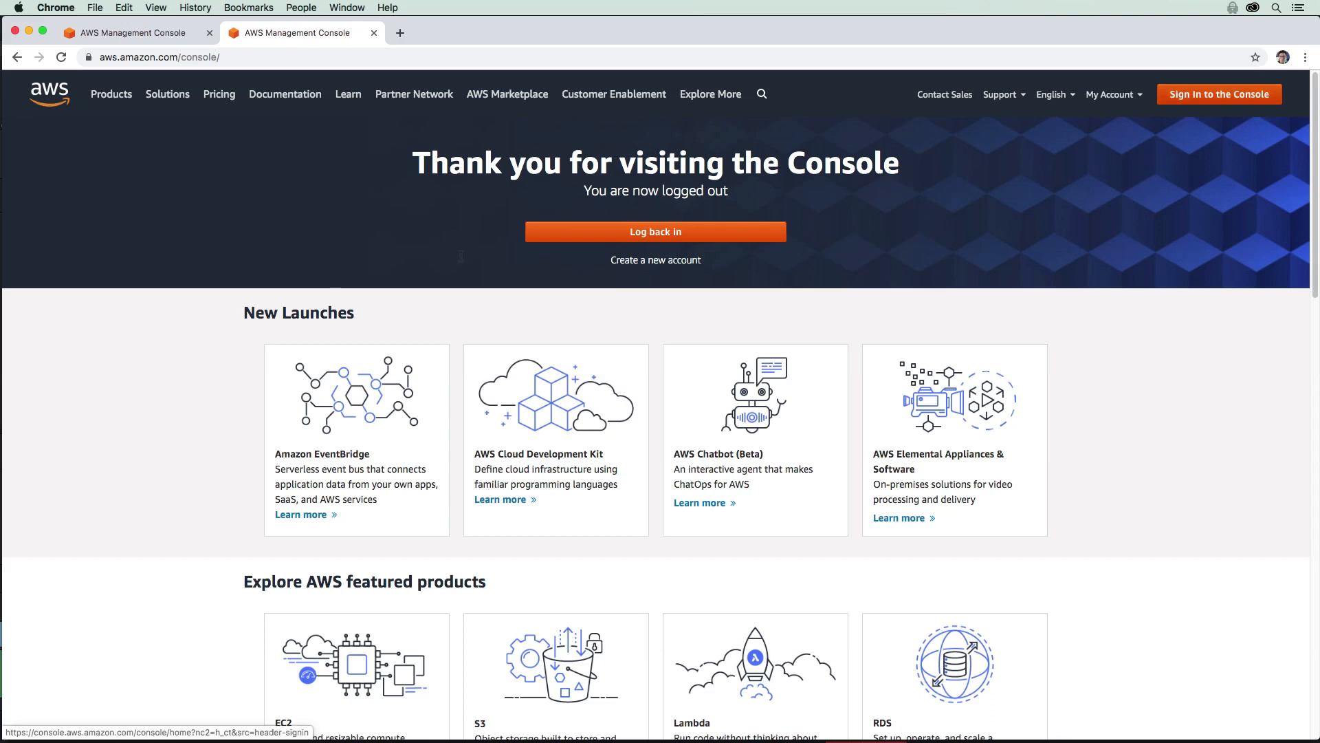
left_click(1219, 95)
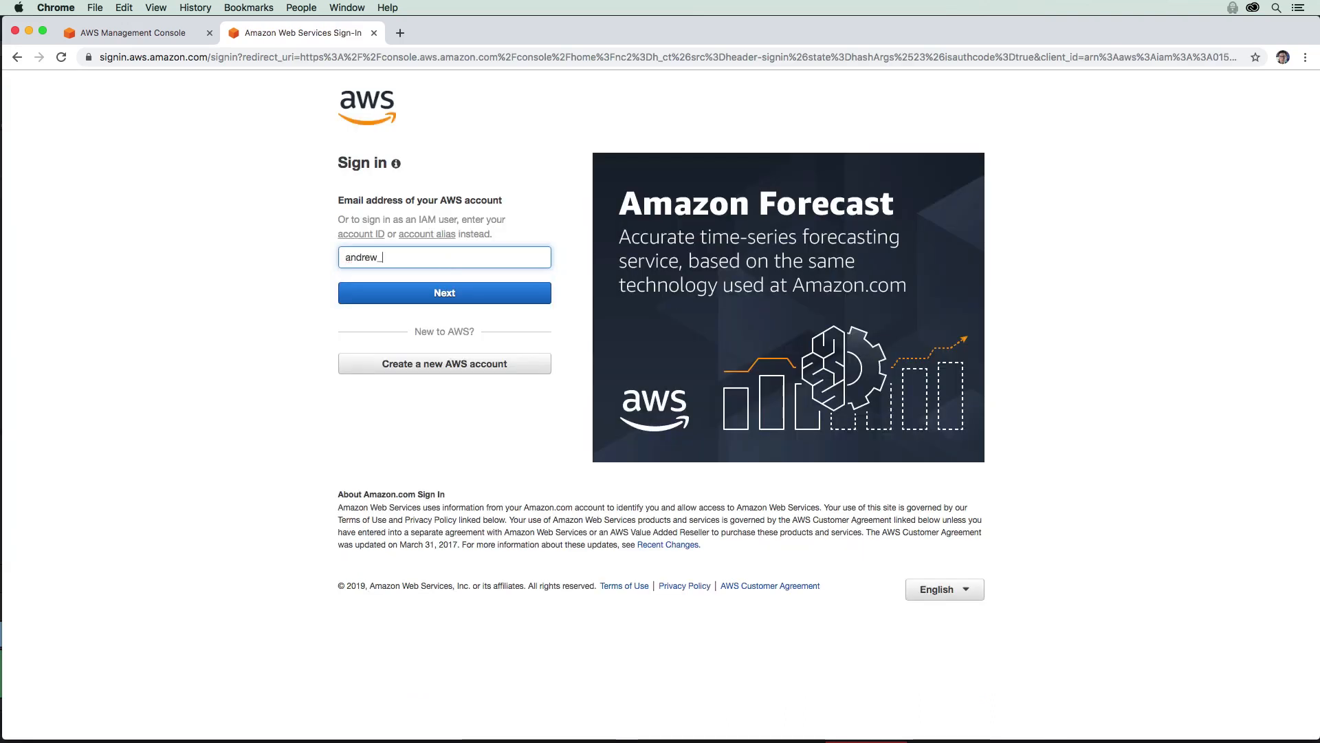
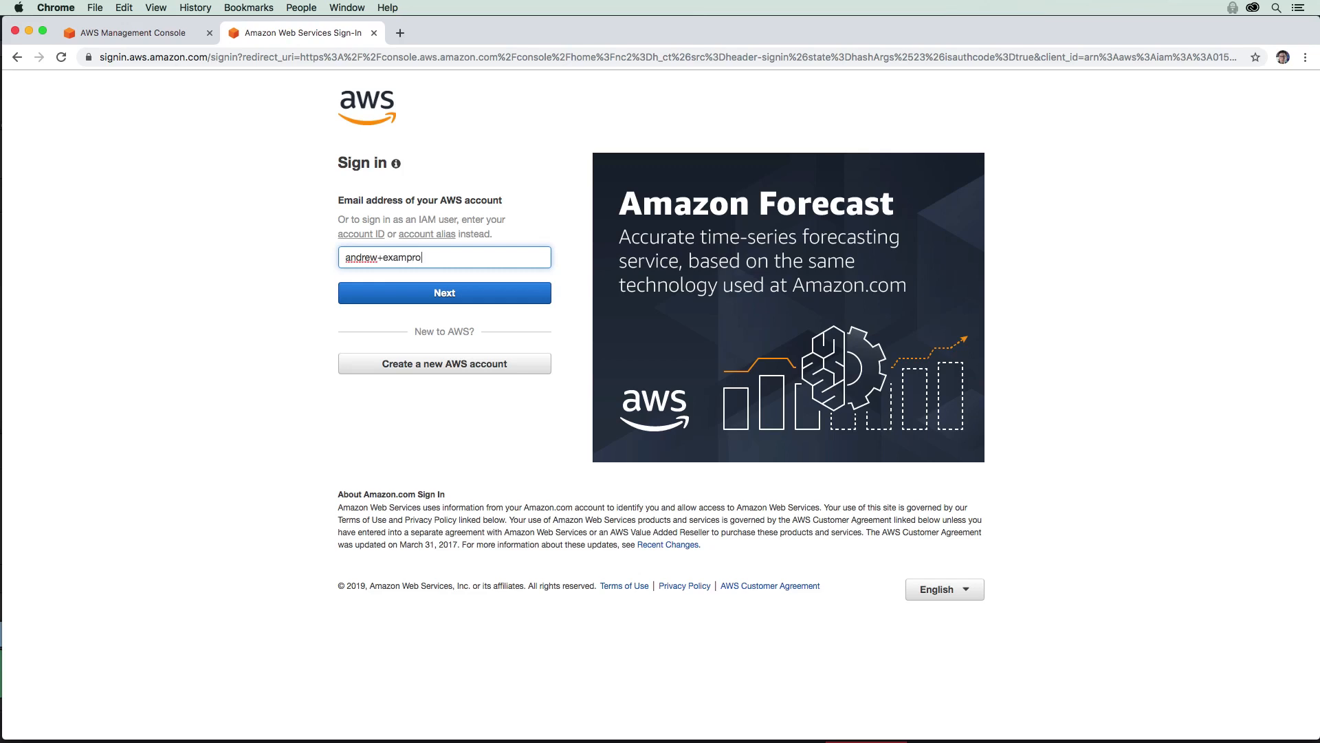
Step: Sign in with the developer account's root e-mail and password
key("Return")
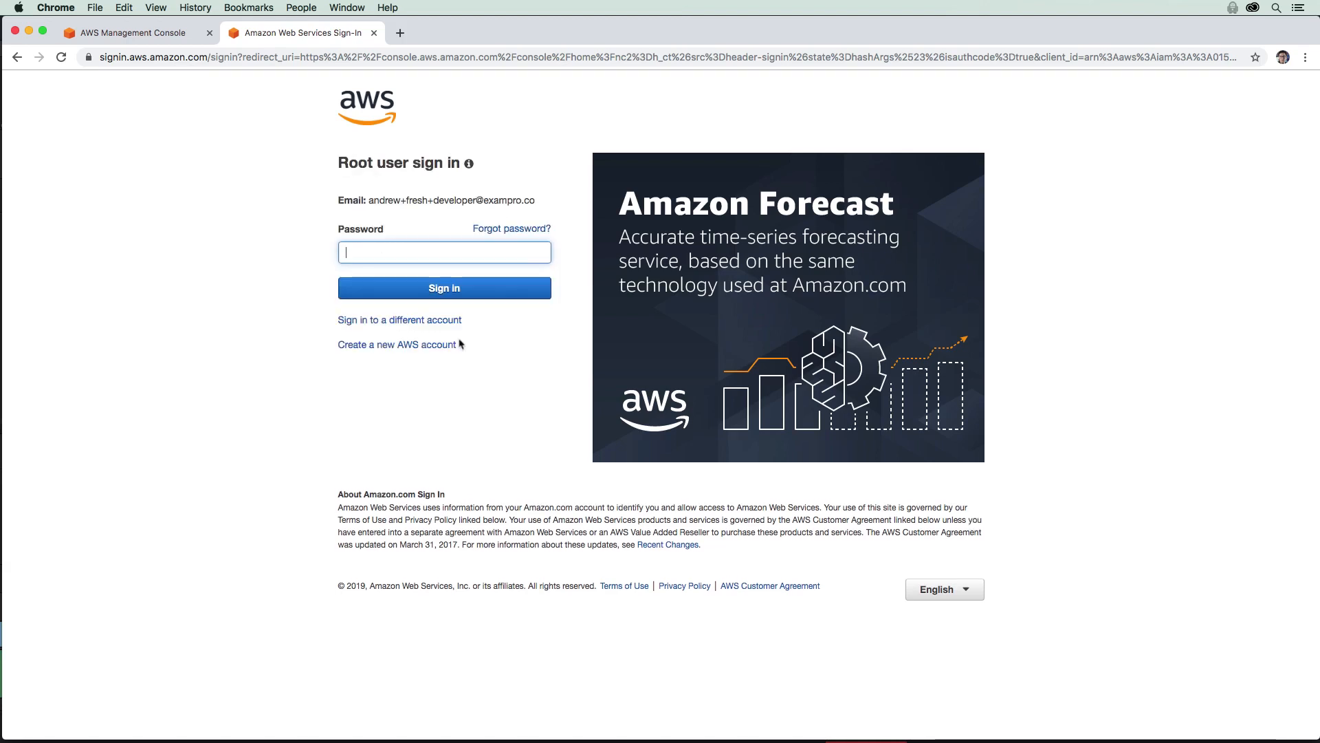
type("**********")
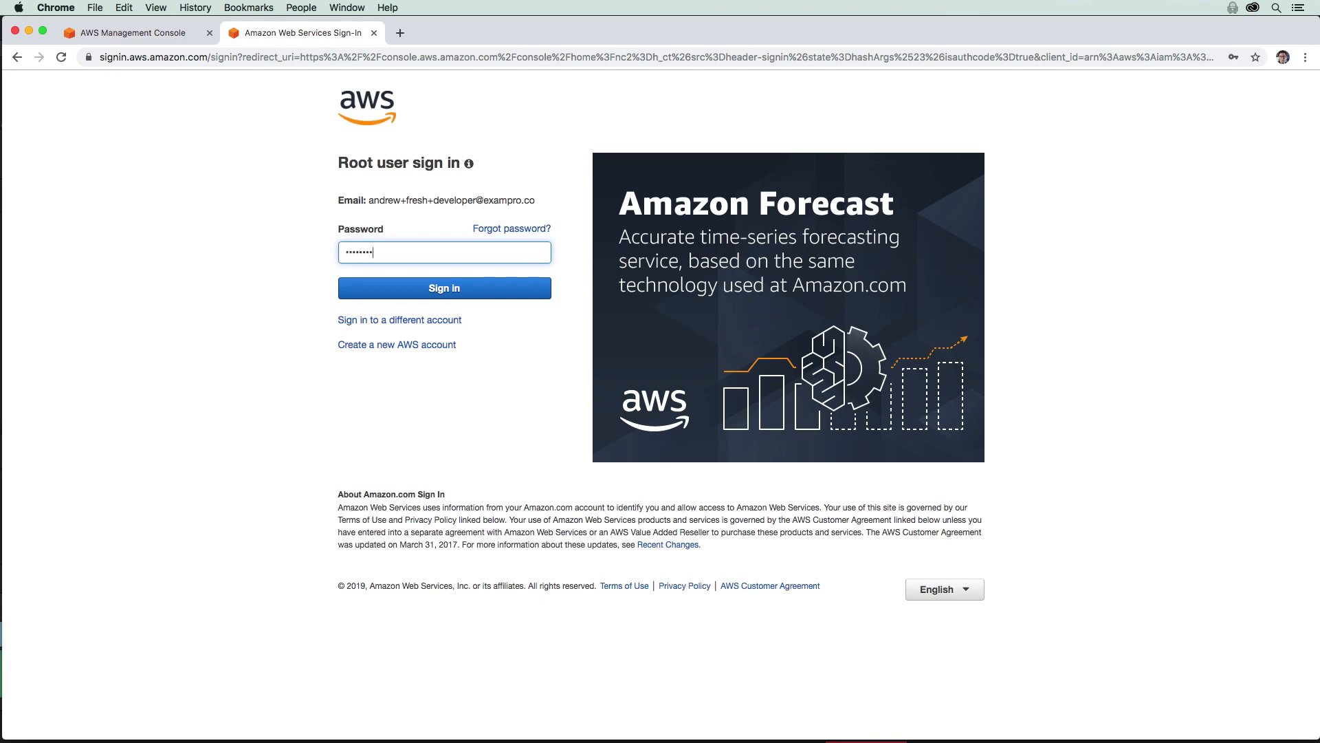
key("Return")
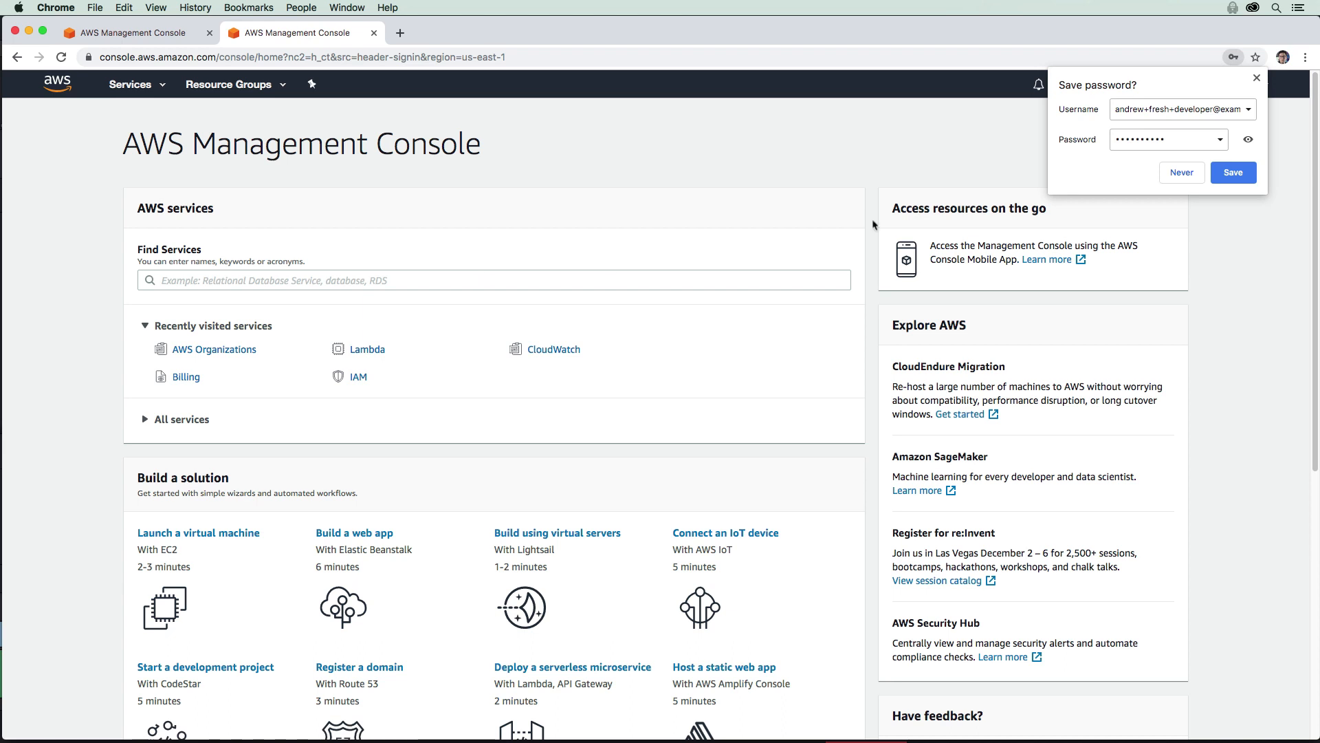
left_click(1255, 79)
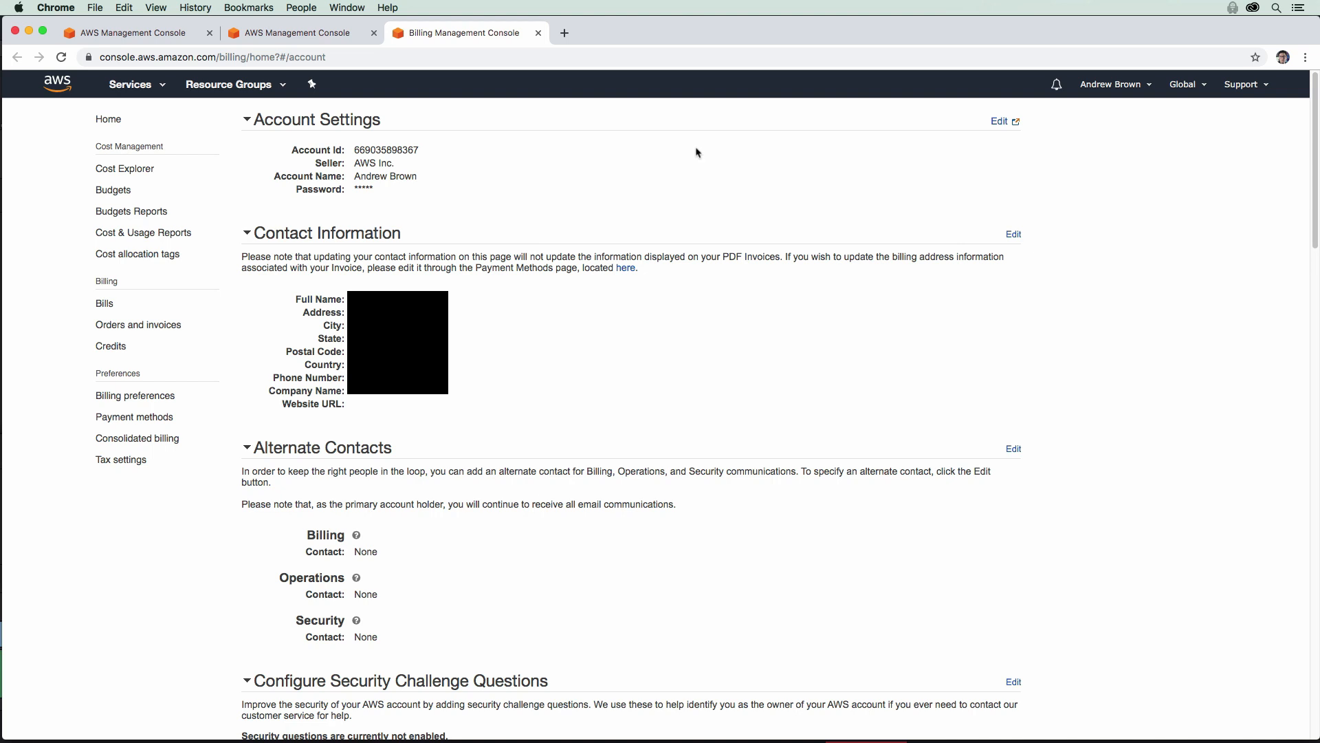
Step: Tick all four closure acknowledgements, then close and confirm closing the developer account
scroll(696, 152, "down", 20)
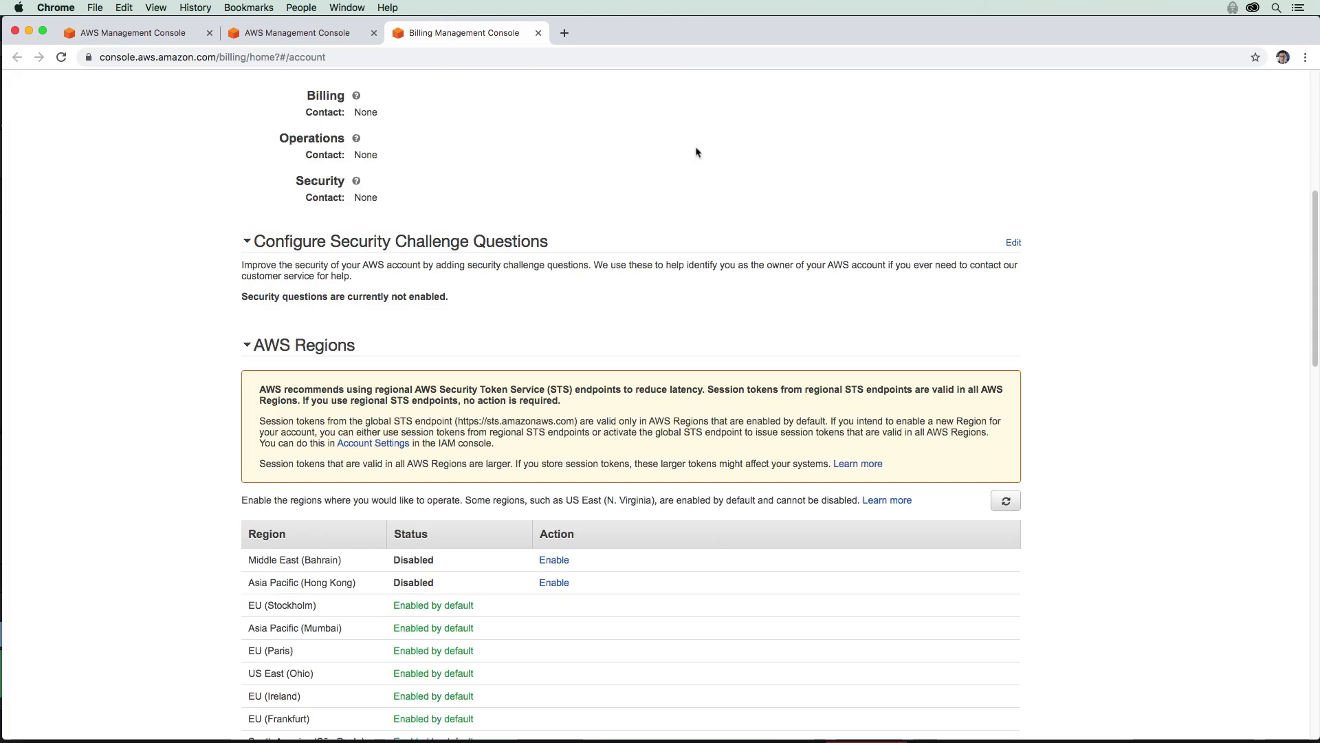
scroll(696, 152, "down", 4)
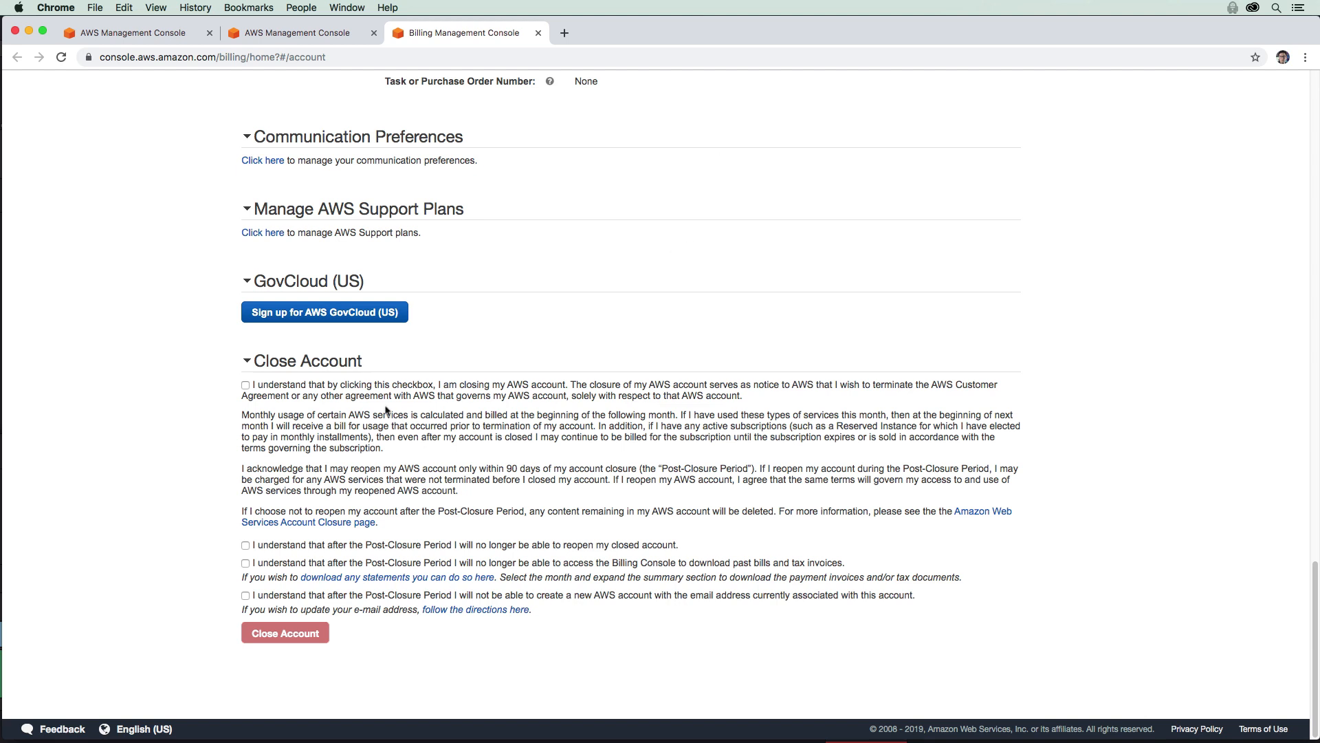
left_click_drag(402, 455, 405, 418)
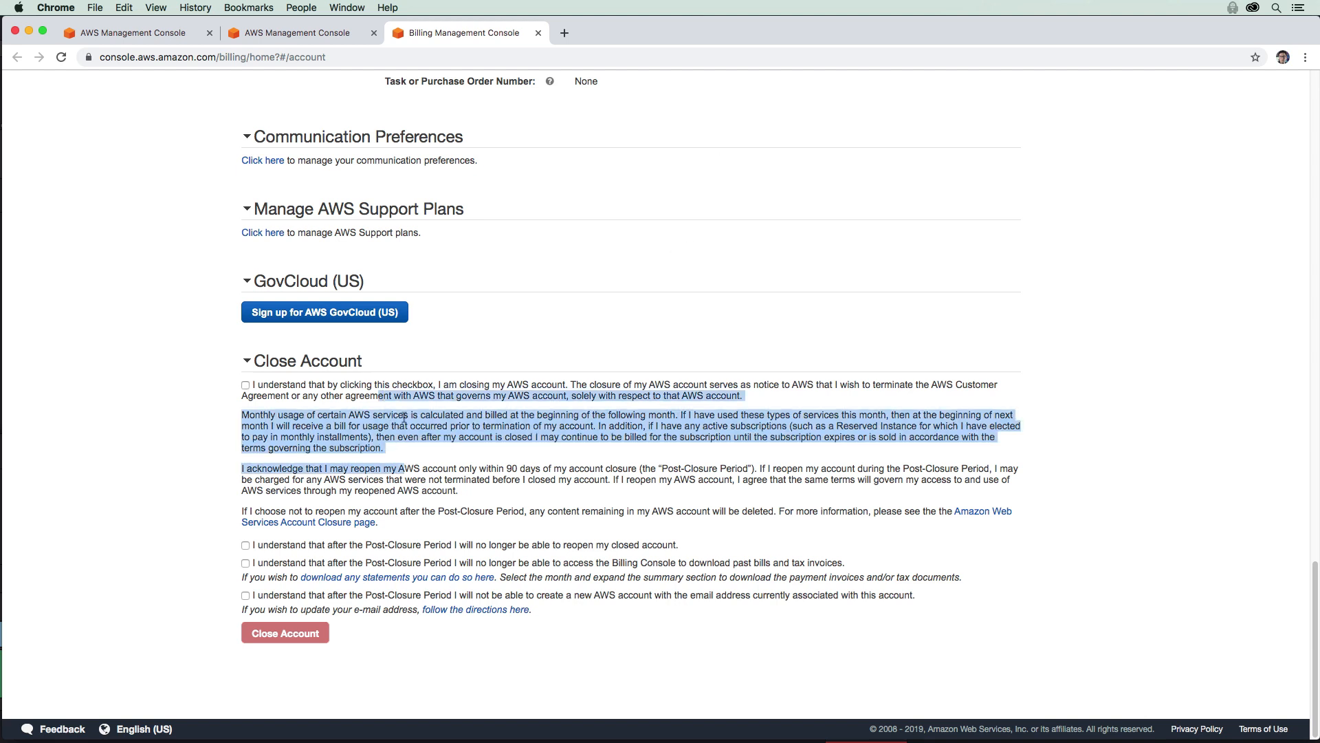
left_click(246, 385)
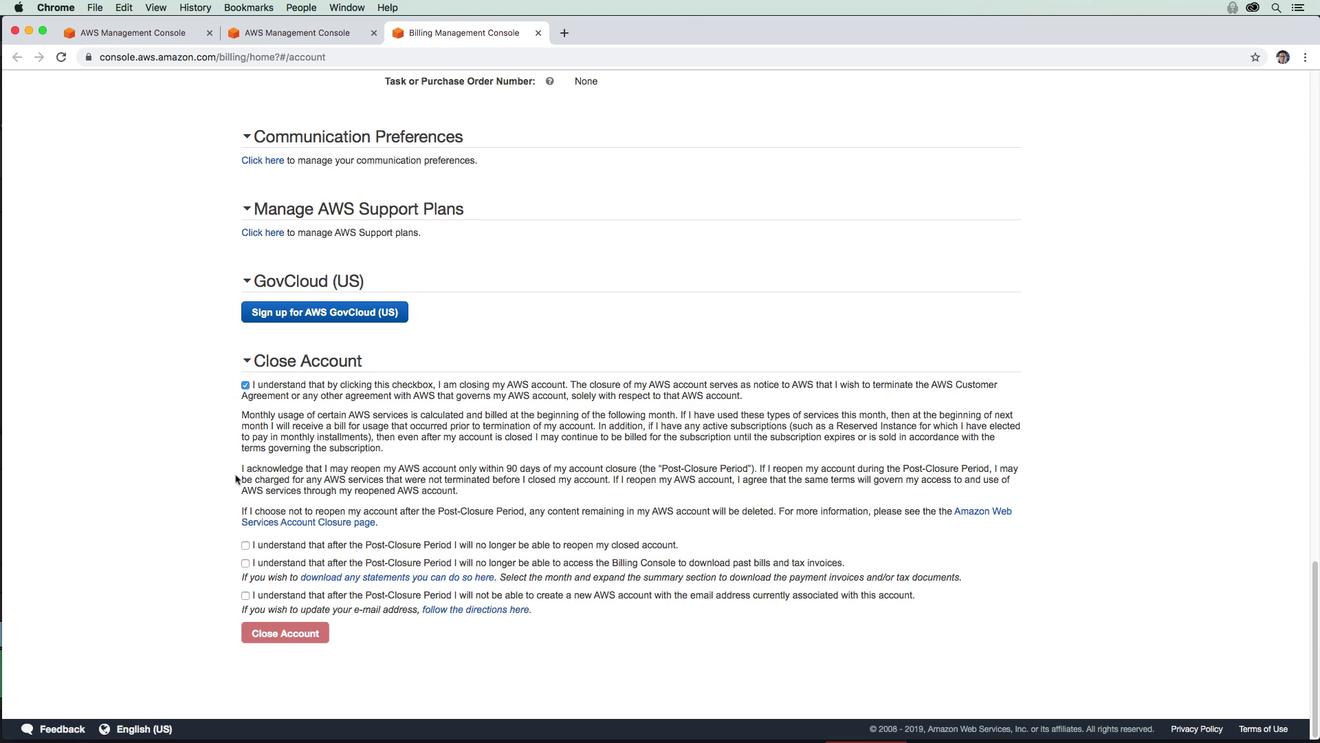
left_click(246, 546)
left_click(245, 564)
left_click(245, 595)
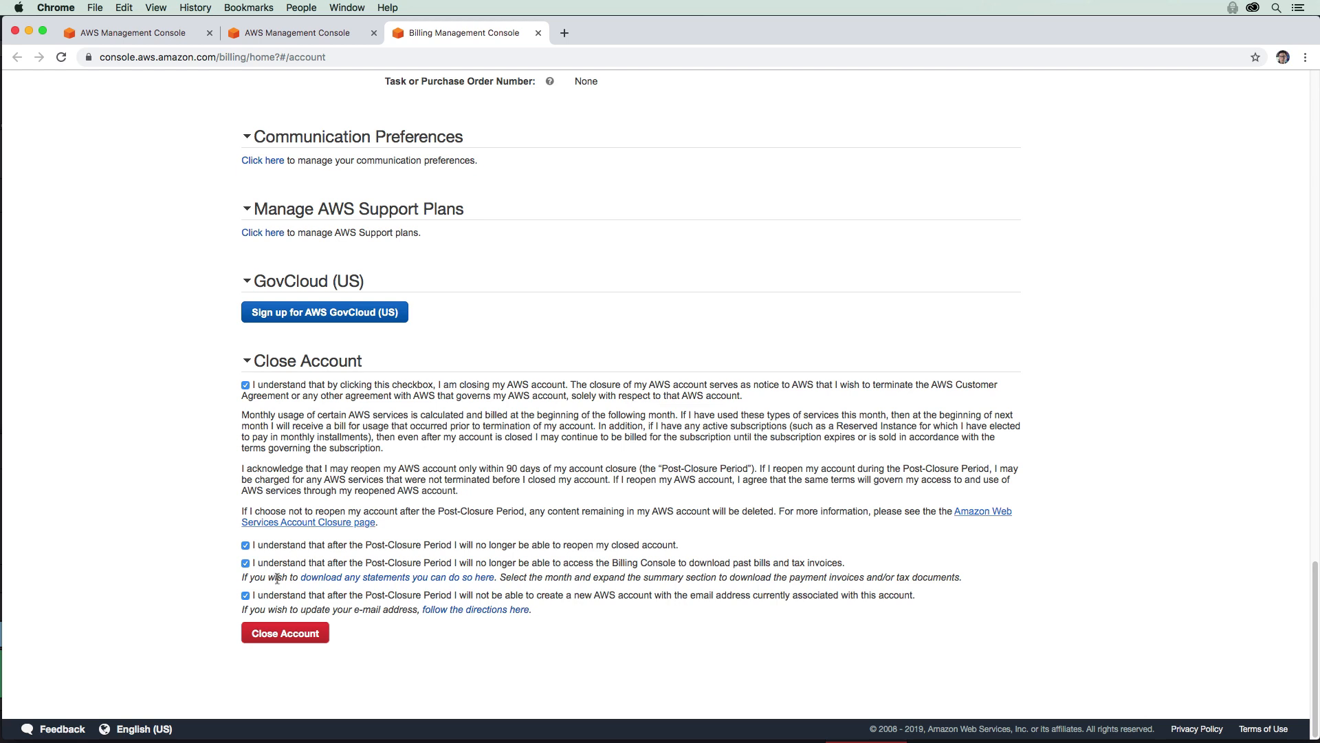
left_click(279, 634)
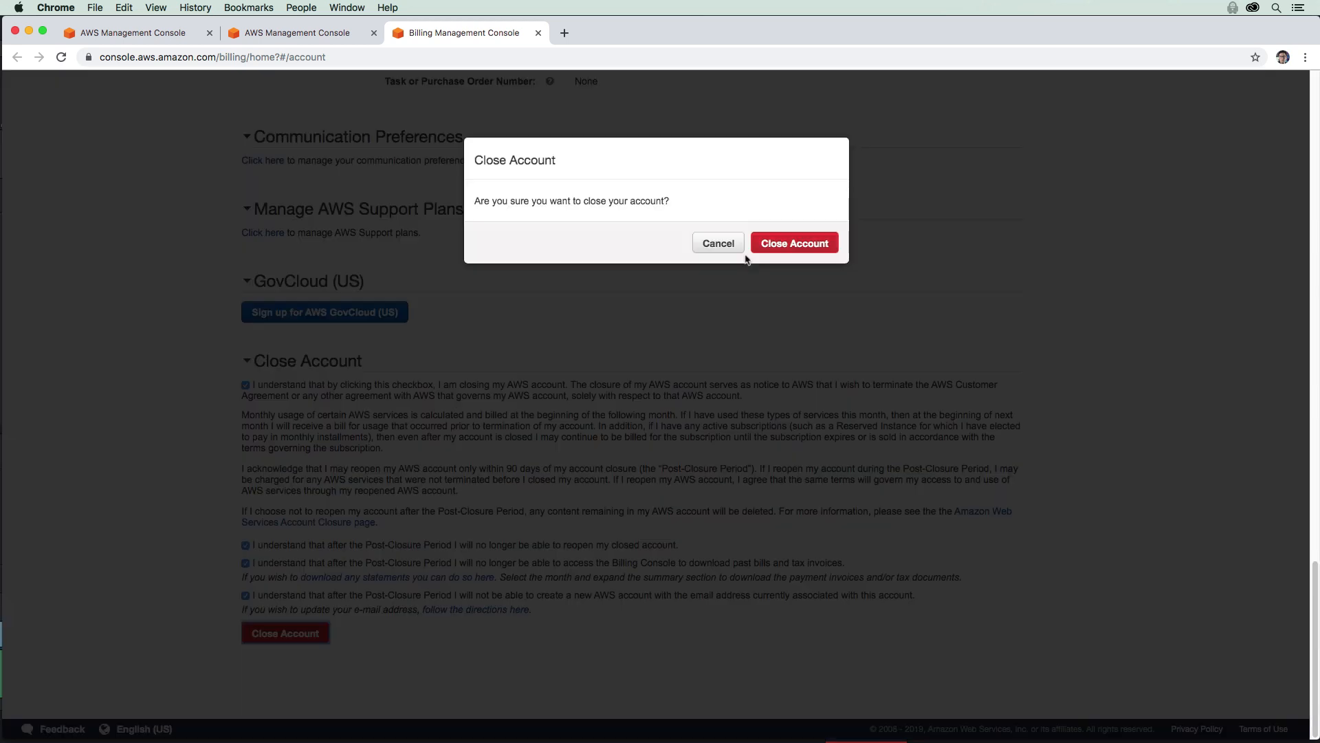
left_click(757, 248)
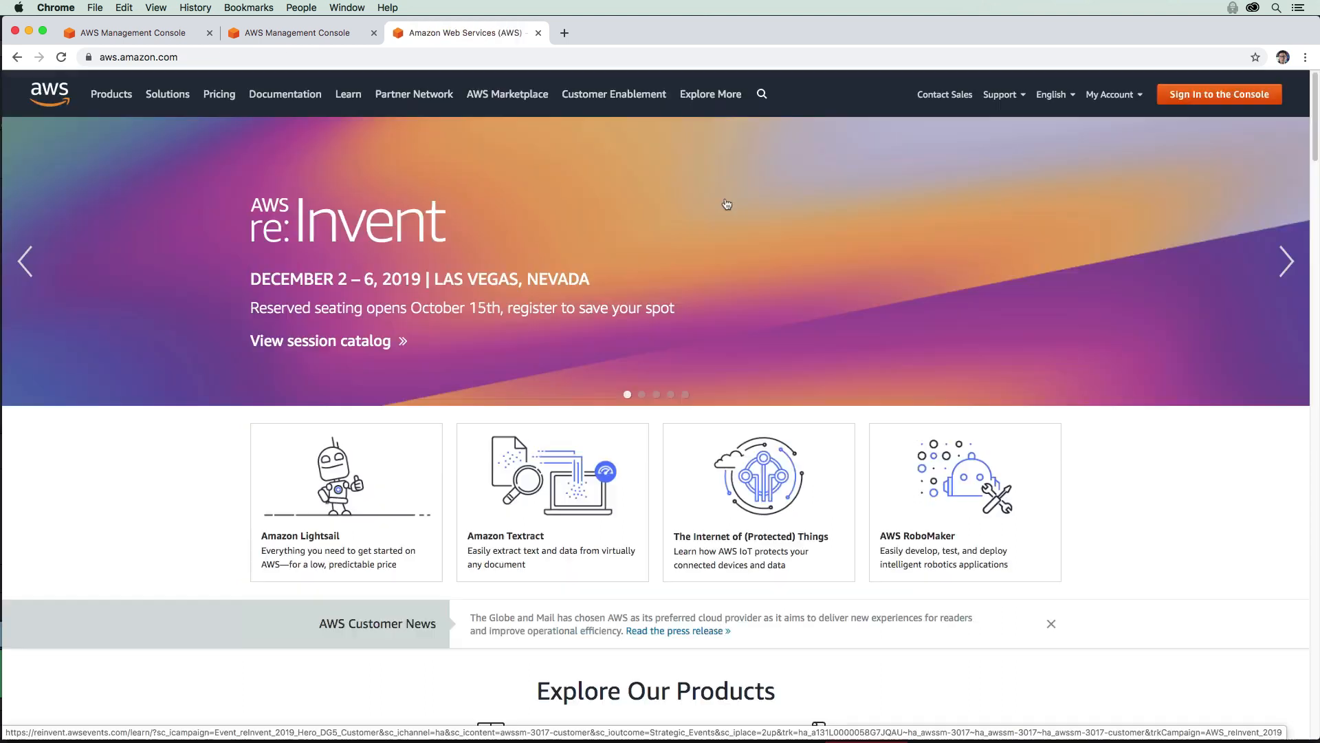
Step: Sign in with the management account's email and password, then verify the developer account shows Suspended
left_click(1207, 102)
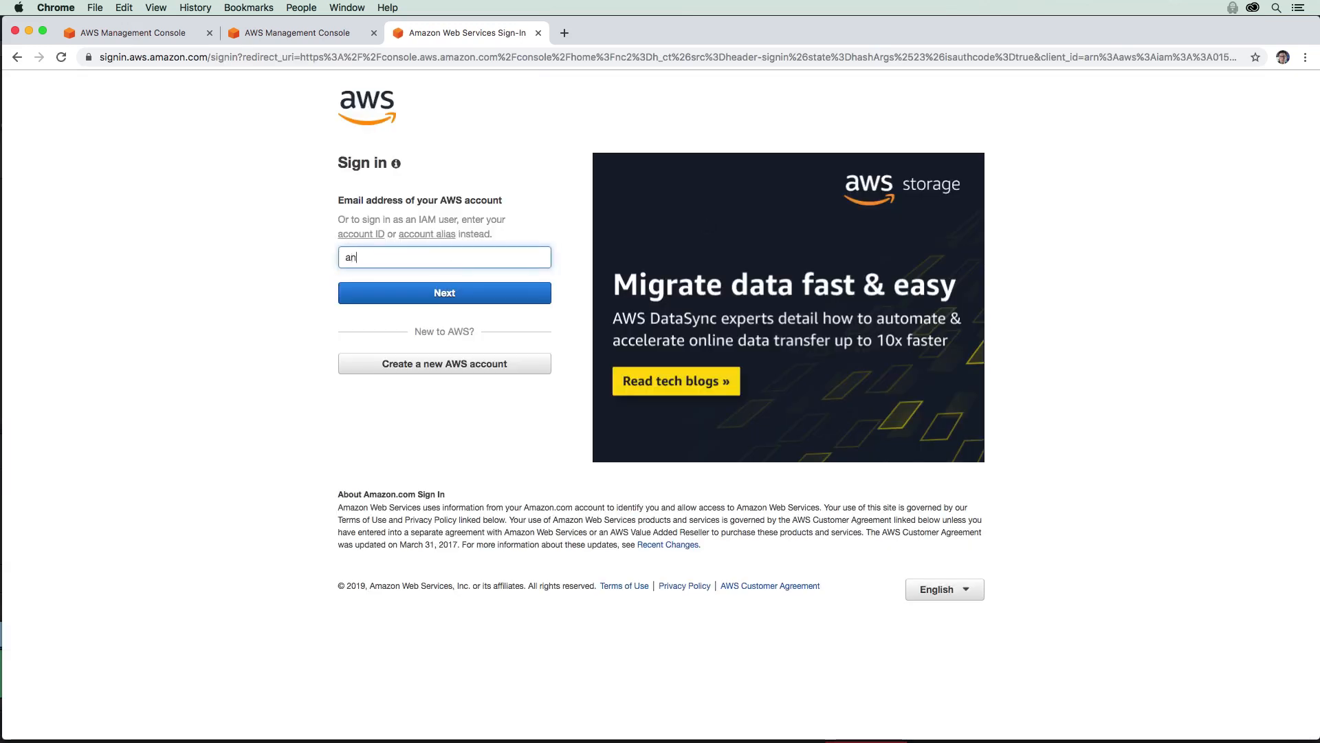
key("Return")
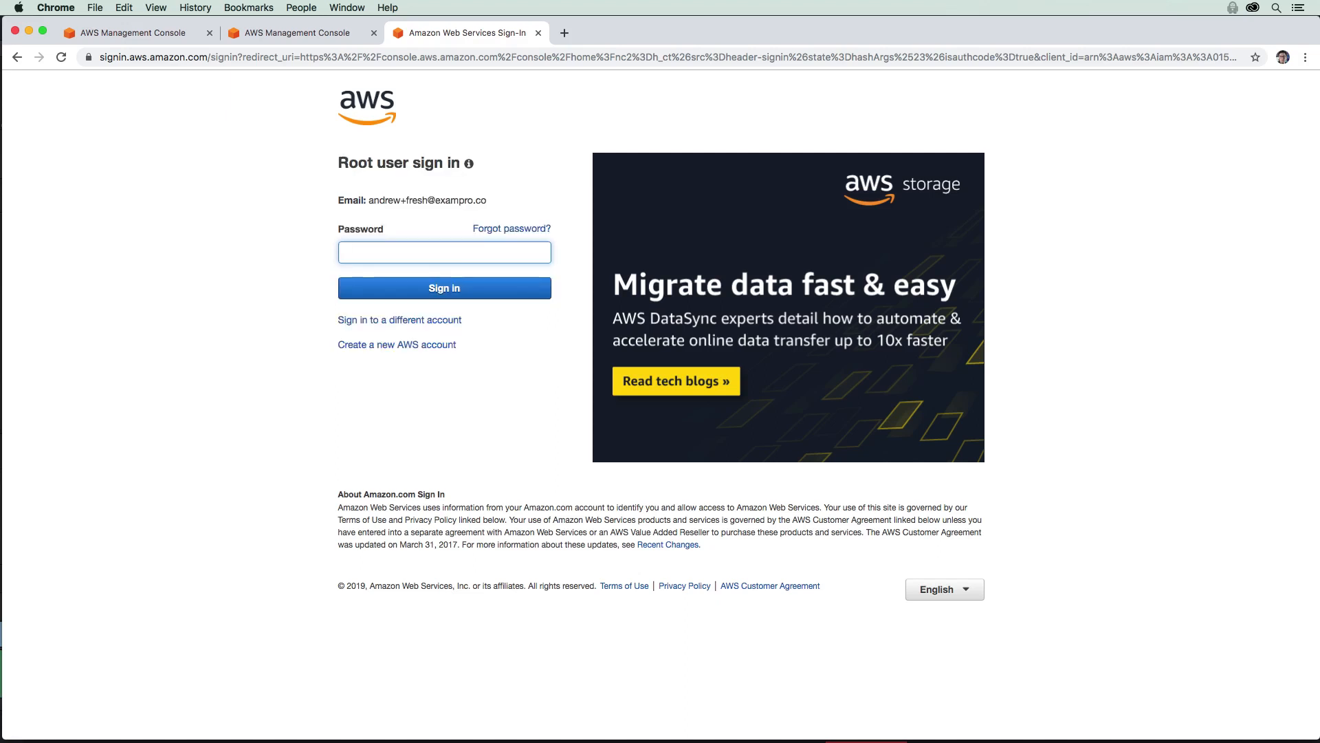
type("•••••••••••")
key("Return")
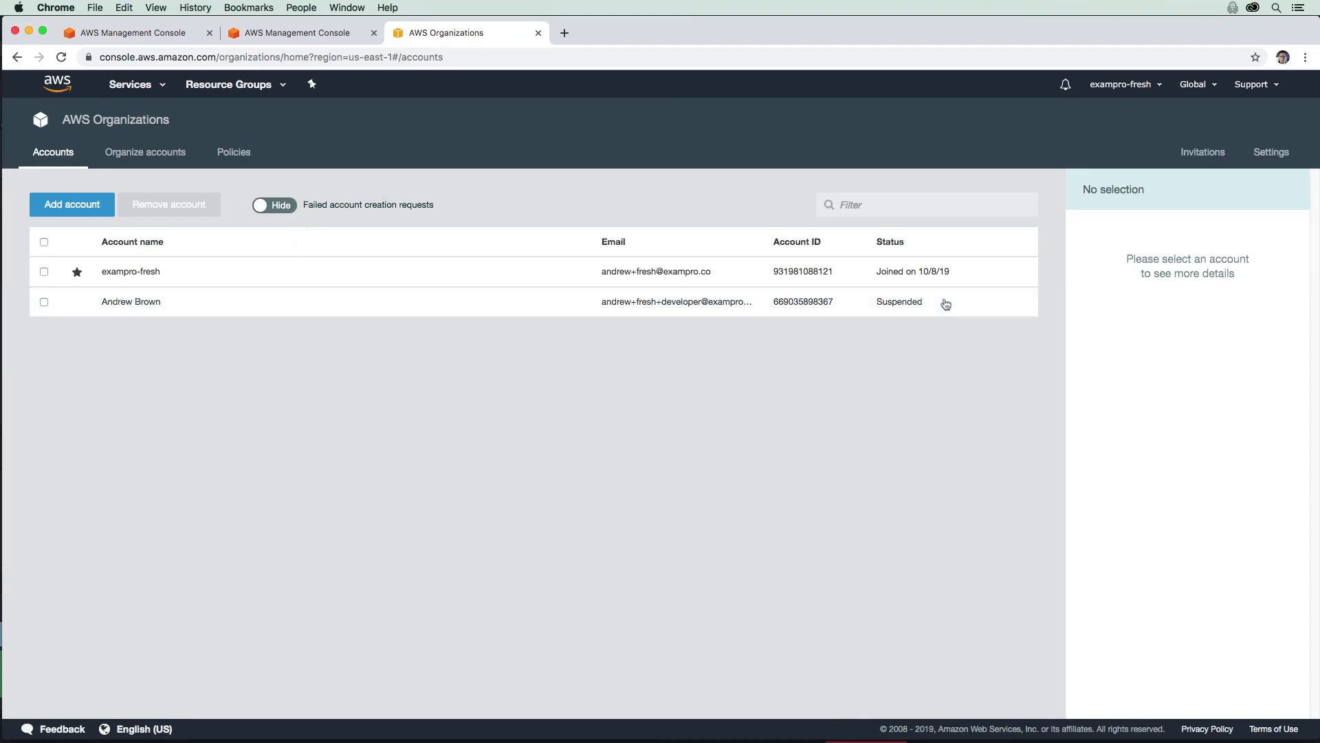
double_click(876, 303)
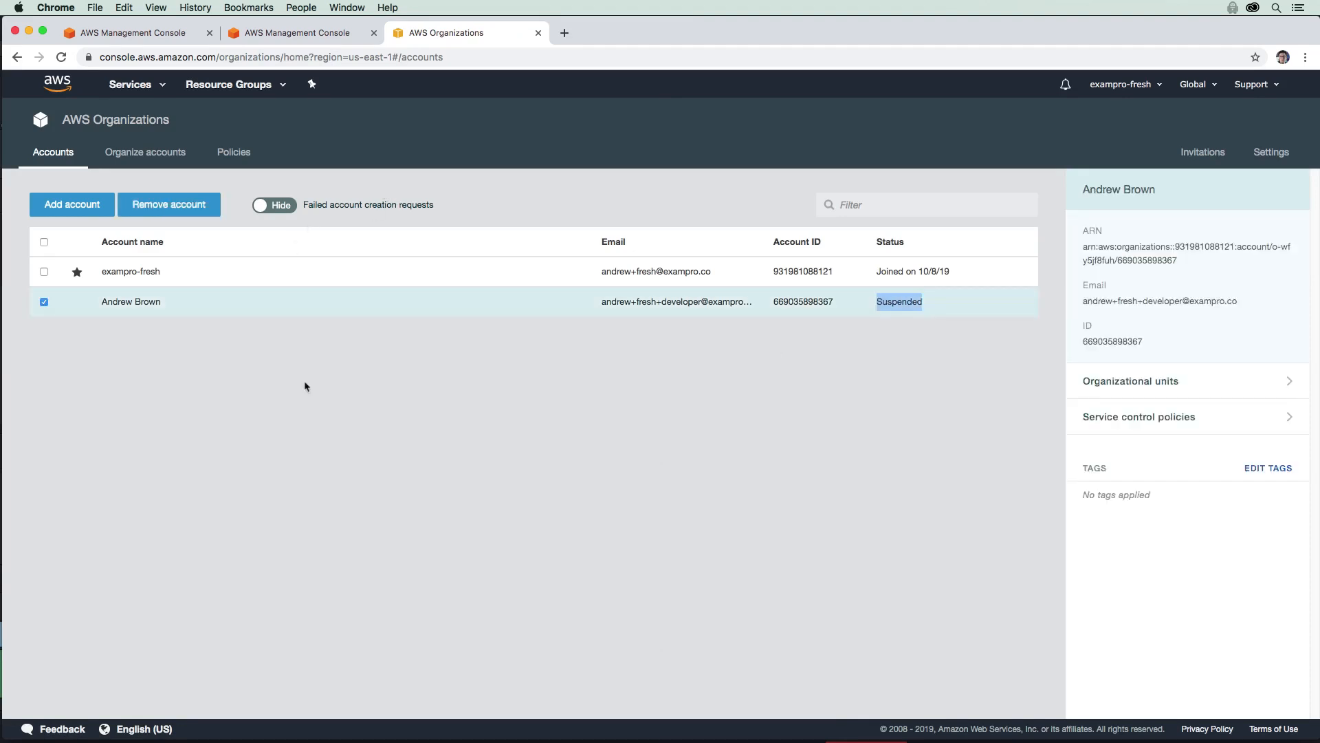
left_click(44, 303)
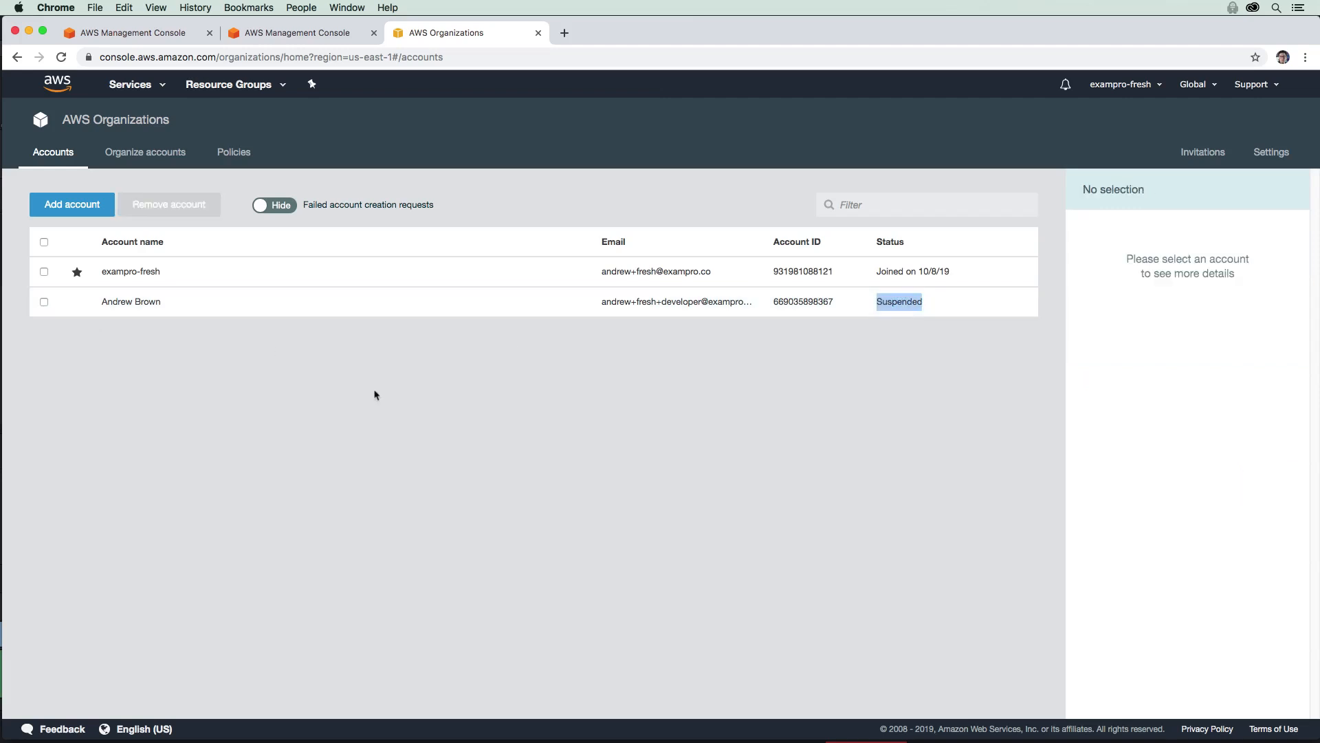